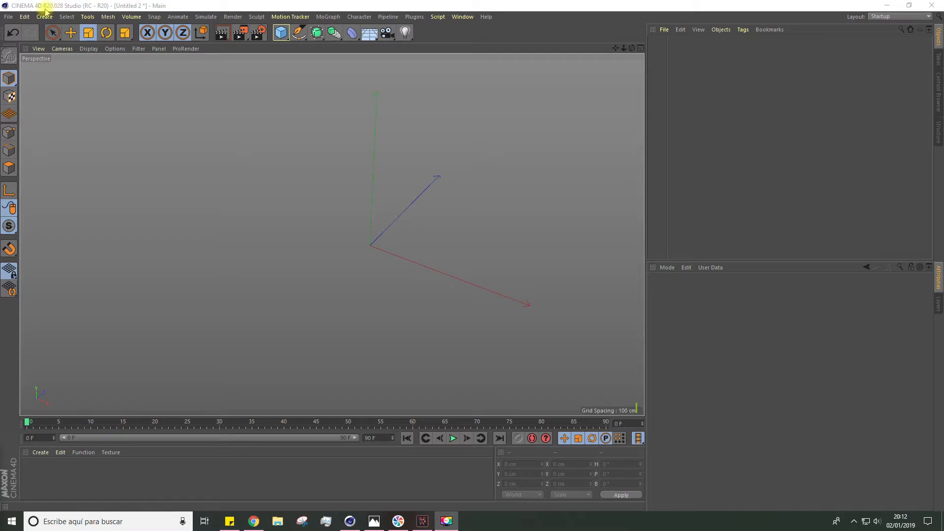
left_click(132, 18)
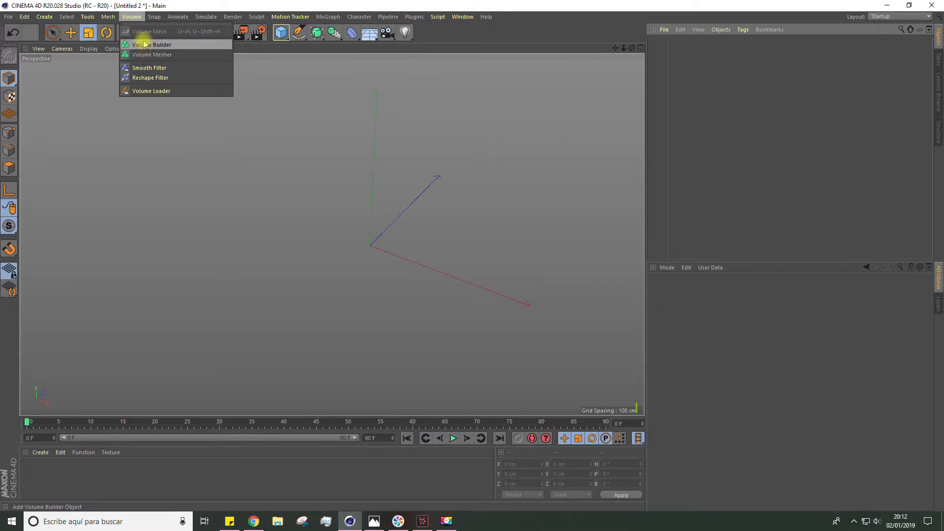
left_click(338, 72)
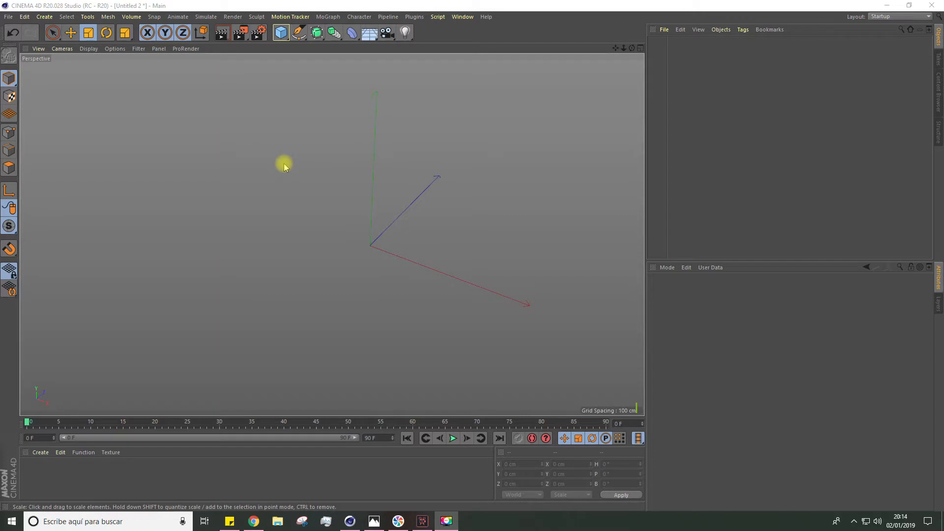
Add a cube primitive to the empty scene at the default 200 cm size
left_click(281, 33)
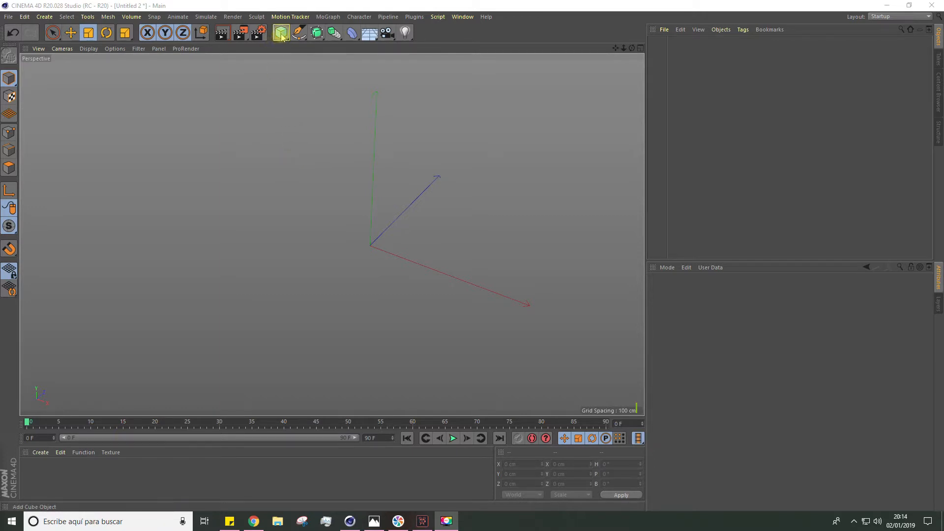
left_click(358, 47)
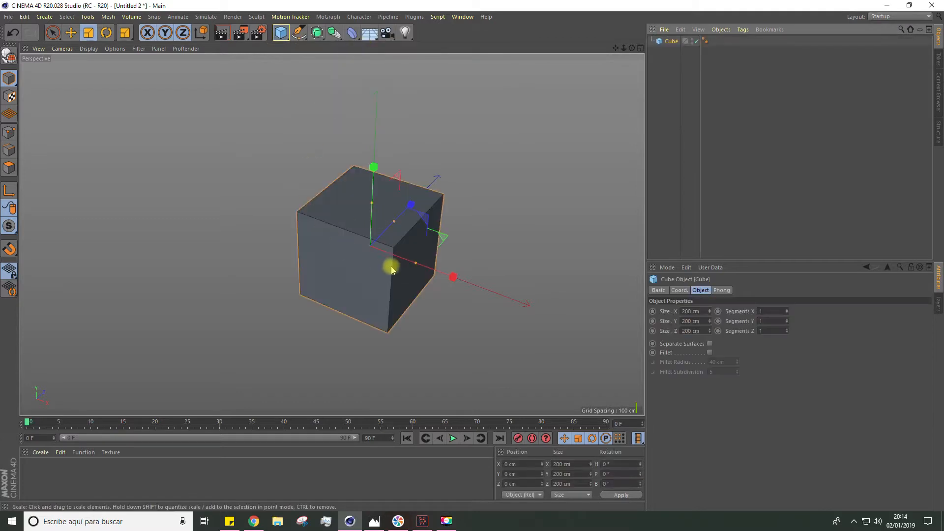
left_click_drag(371, 253, 310, 220, "alt")
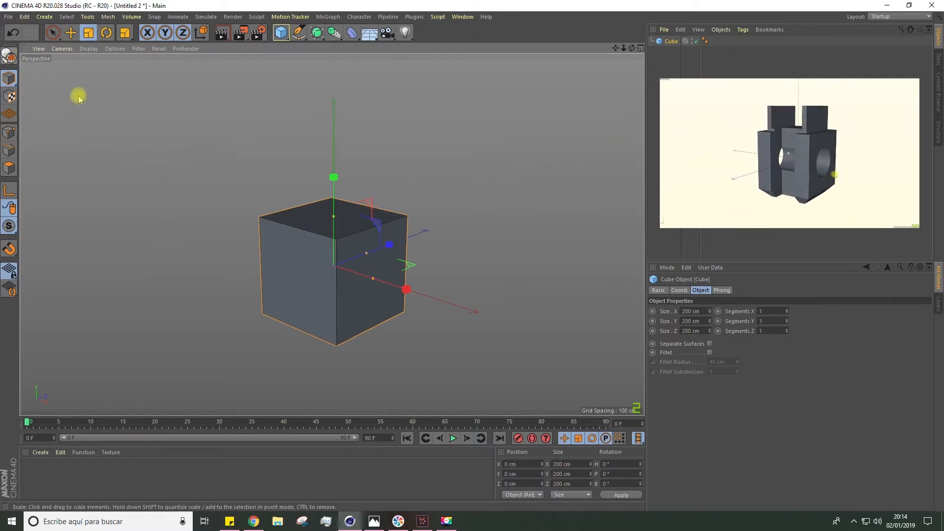
right_click(270, 251)
left_click(250, 436)
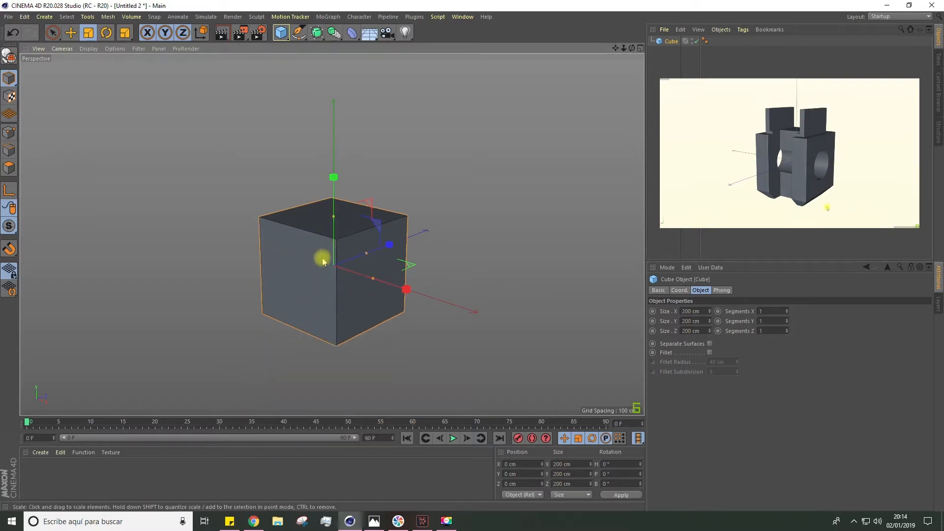
left_click_drag(249, 264, 138, 241, "alt")
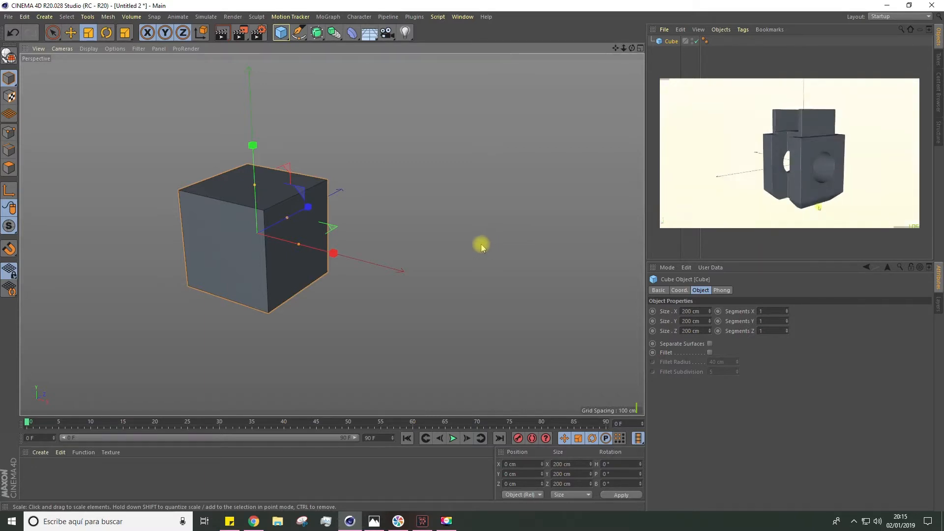
middle_click_drag(370, 185, 401, 174, "alt")
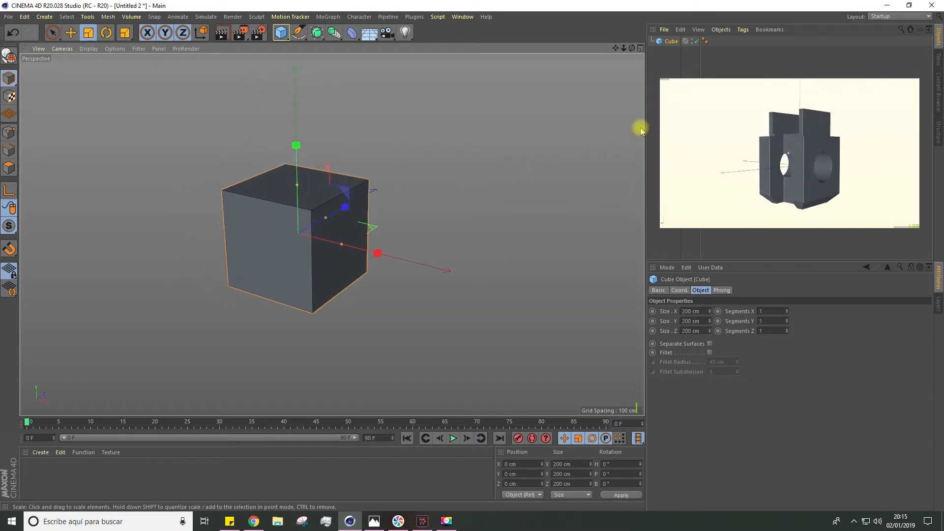
left_click_drag(481, 205, 453, 126, "alt")
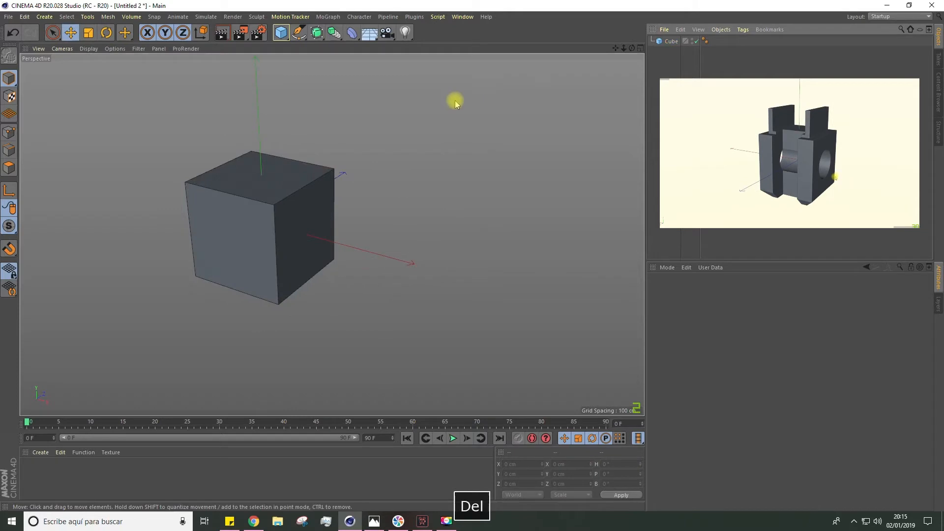
left_click_drag(320, 129, 314, 143, "alt")
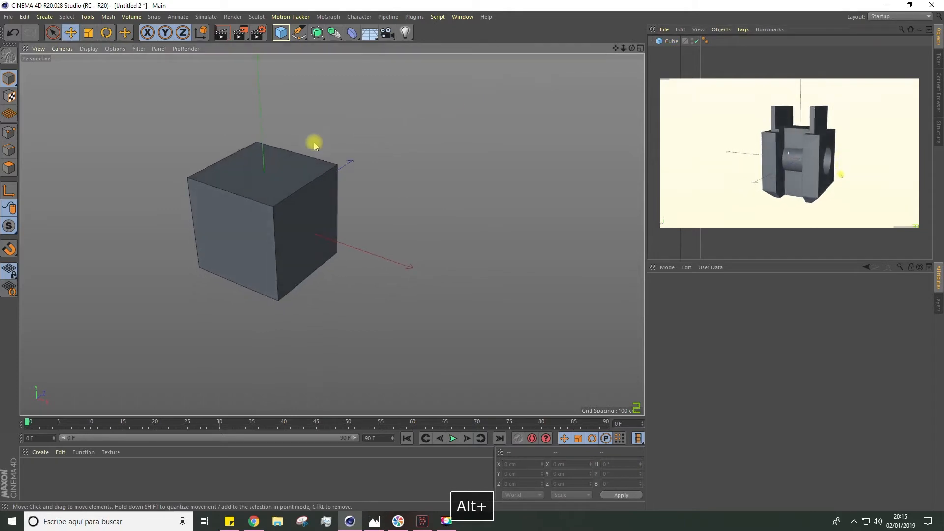
Convert the cube into an editable polygon object and select its top face in polygon mode
left_click(9, 166)
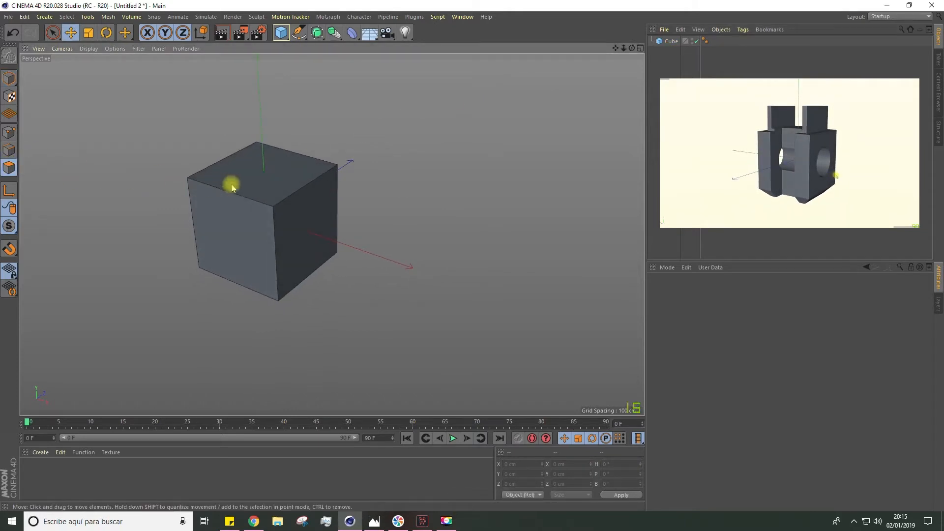
left_click(662, 42)
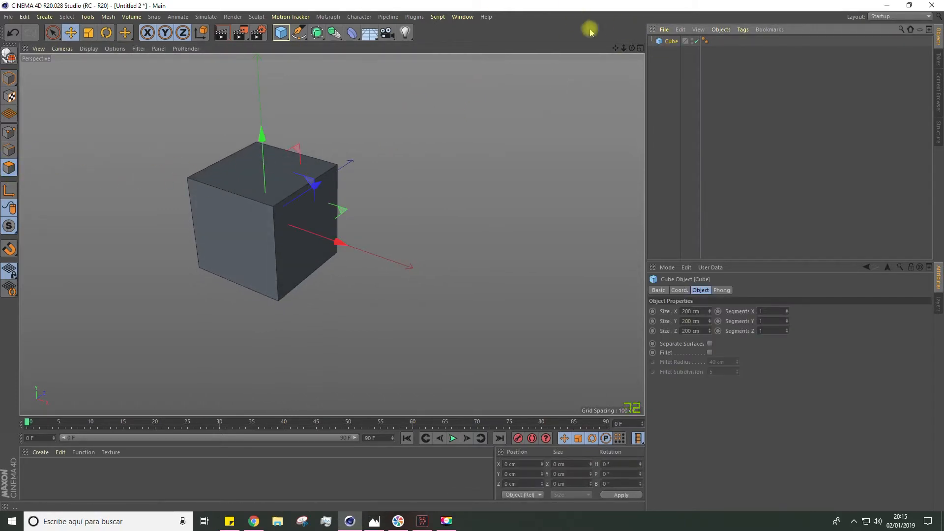
left_click(7, 57)
left_click(242, 187)
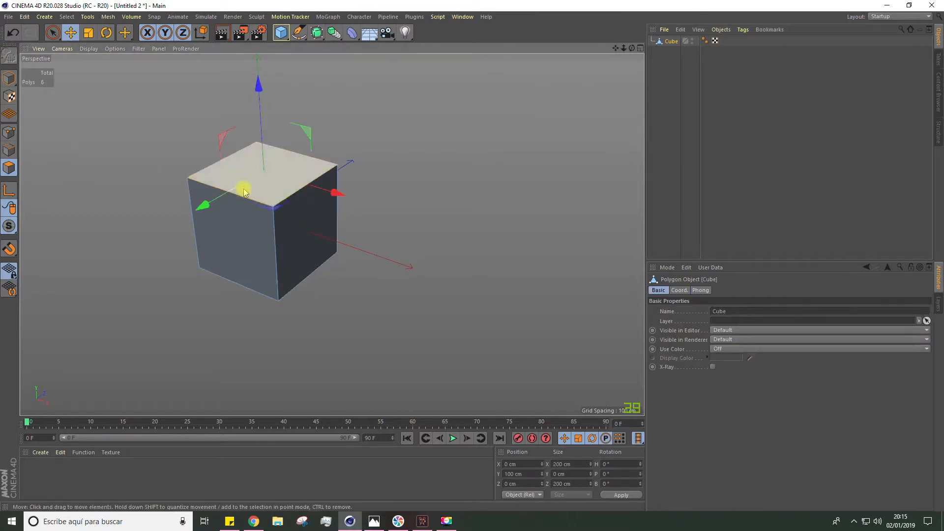
Inset the cube's top face by about 25 cm with Extrude Inner and extrude the inner face upward about 49 cm
right_click(247, 180)
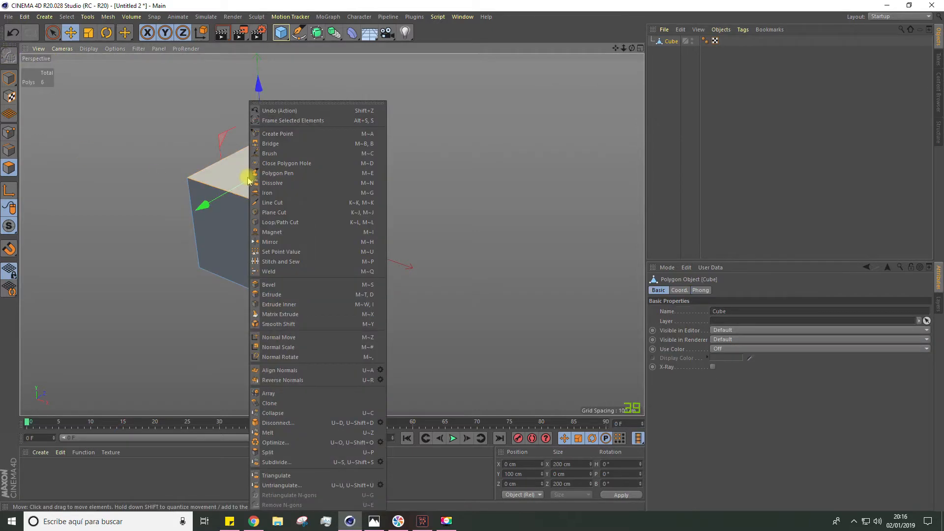
left_click(270, 304)
left_click_drag(428, 263, 445, 255)
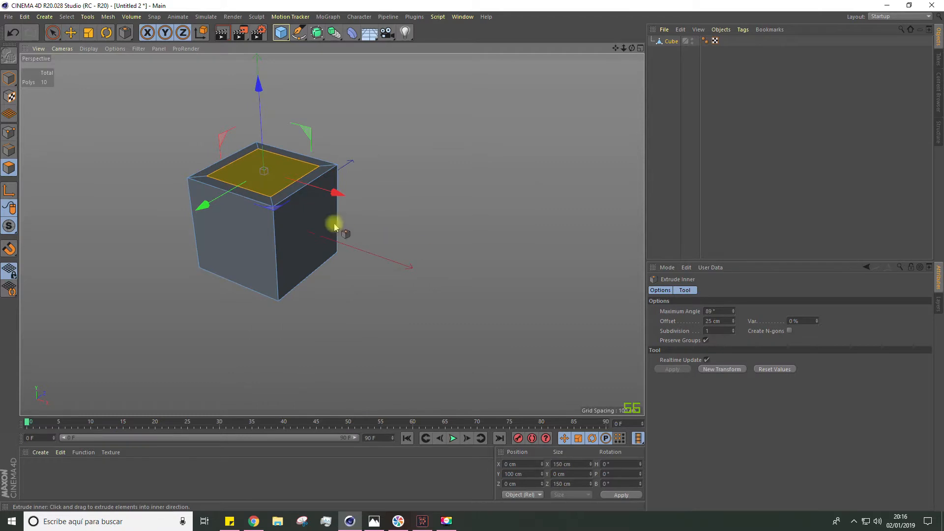
right_click(276, 184)
left_click(304, 294)
left_click_drag(336, 280, 241, 182)
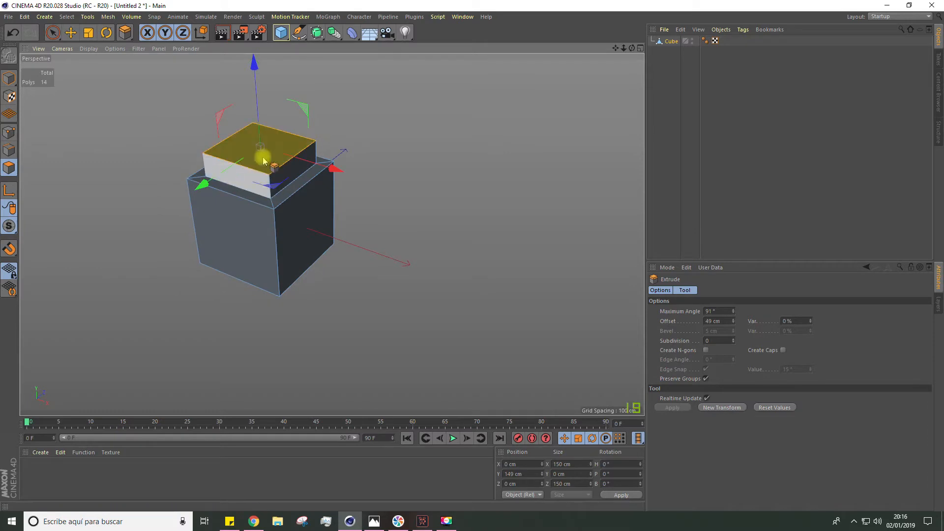
Undo the extrusion and the inset on the cube's top face, and deselect the cube
key("ctrl+z")
key("ctrl+z")
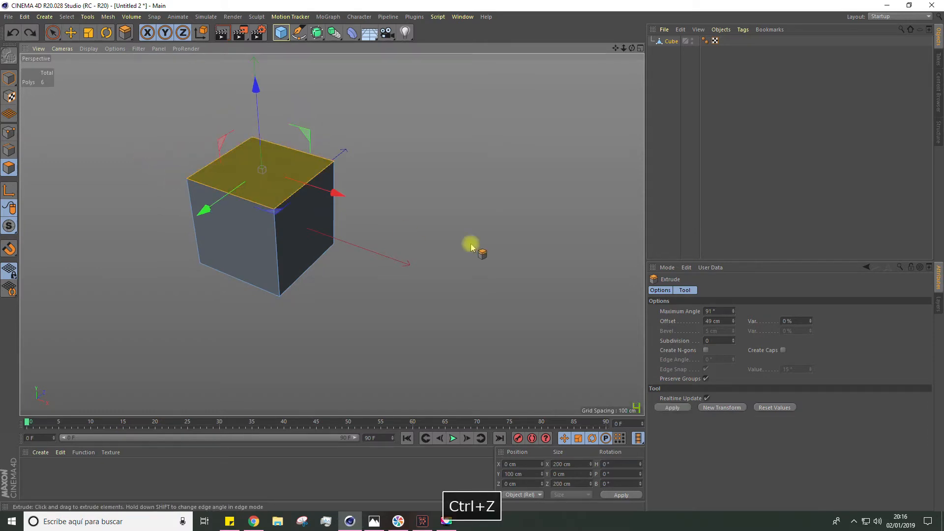
left_click(677, 134)
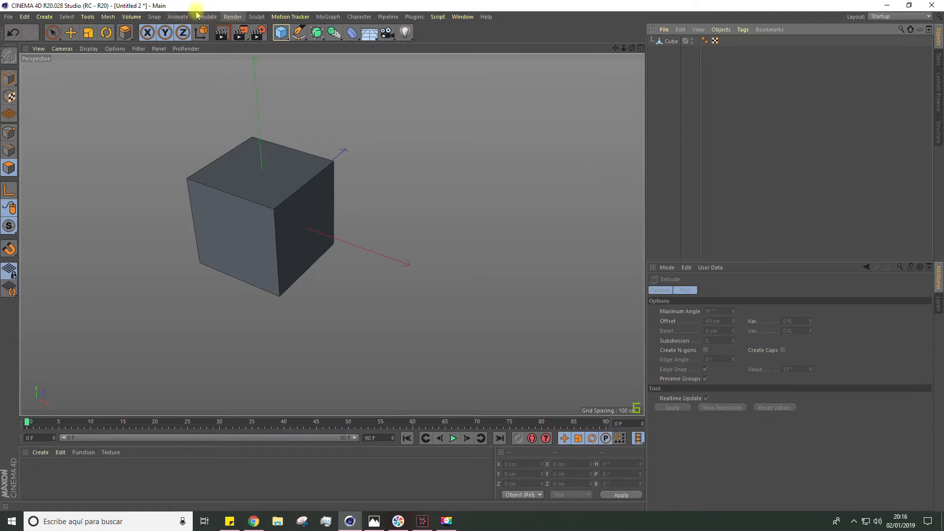
Add a Volume Builder to the scene, make the cube its child, and select the Volume Builder
left_click(133, 18)
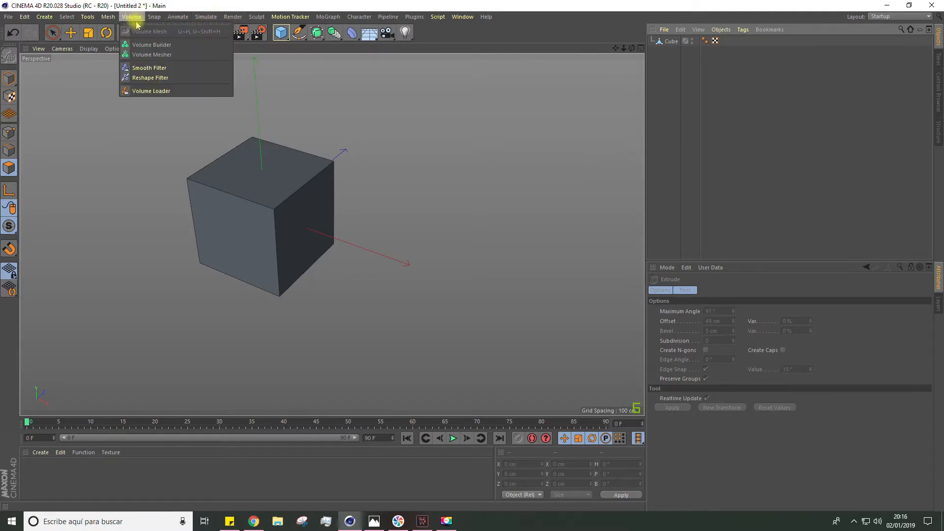
left_click(151, 45)
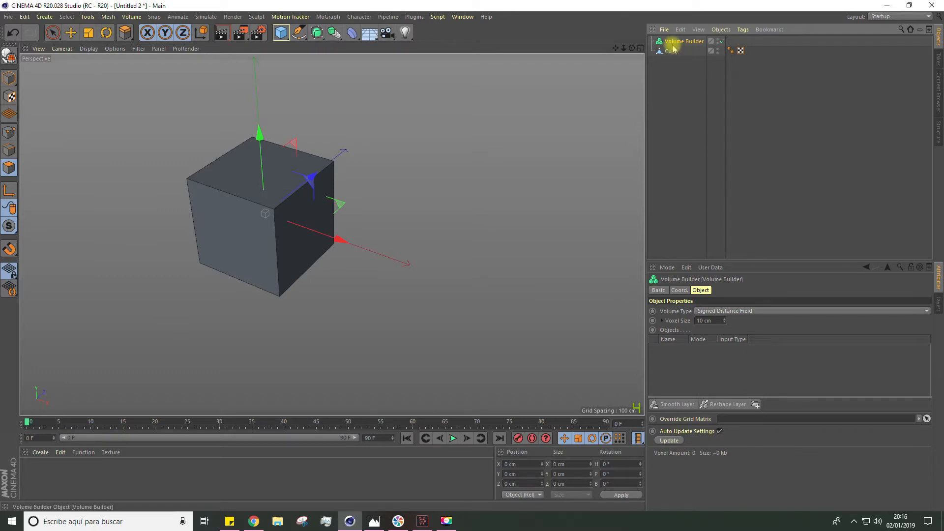
left_click_drag(673, 53, 679, 44)
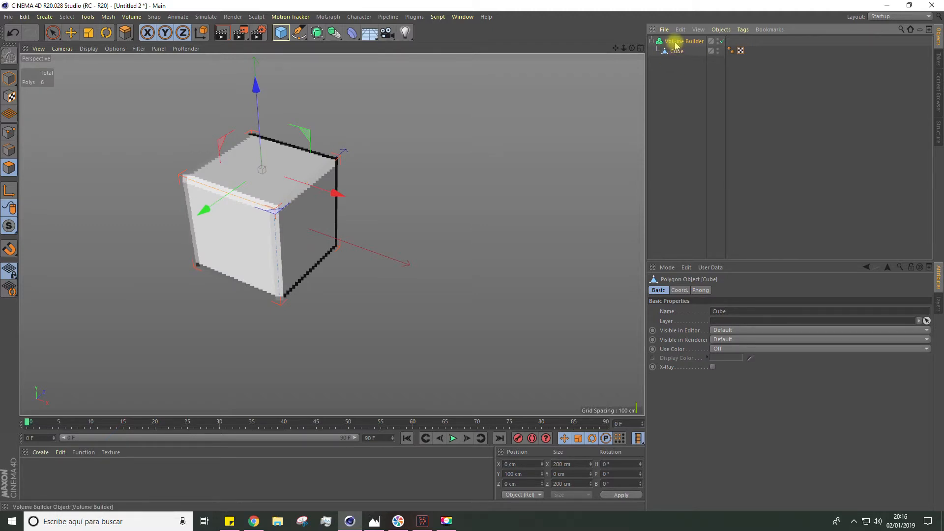
left_click(678, 43)
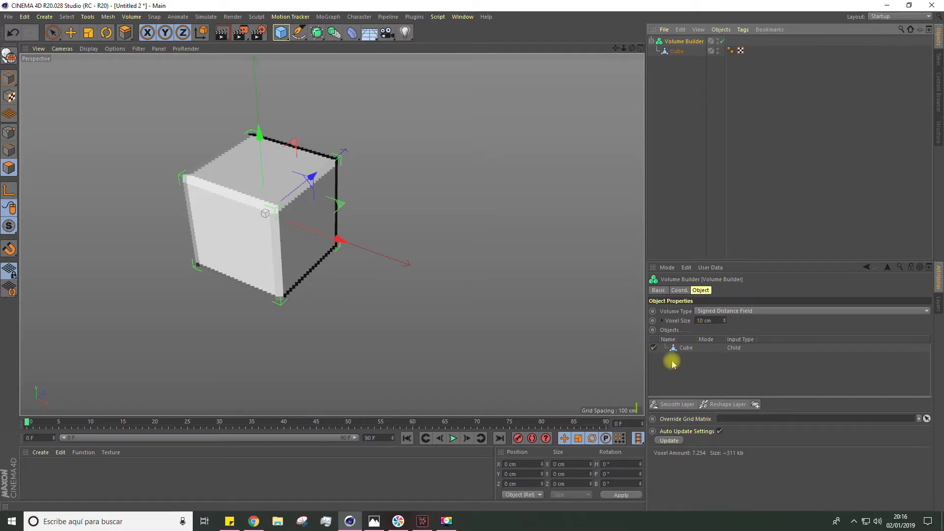
Inspect the voxel version of the cube up close and set the viewport display to Gouraud Shading (Lines)
left_click_drag(421, 291, 439, 278, "alt")
scroll(236, 221, "up", 5)
left_click_drag(285, 212, 255, 203, "alt")
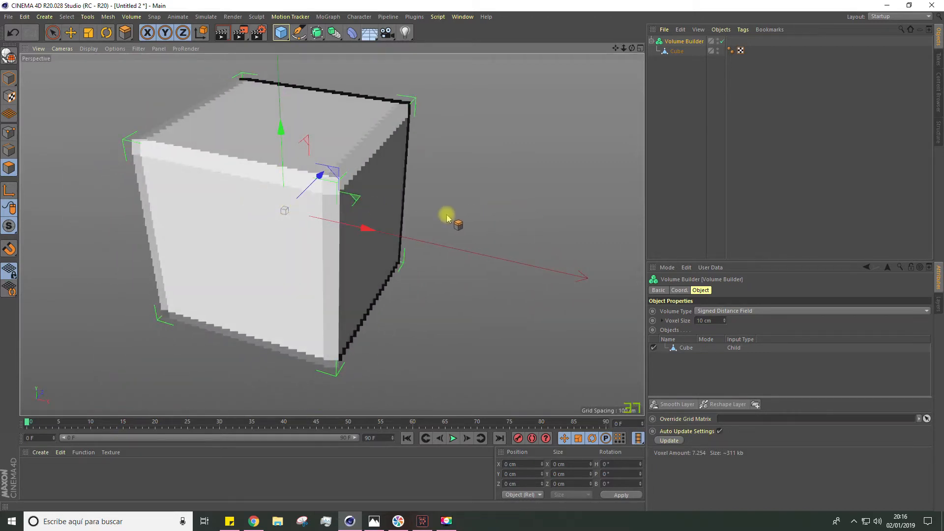
scroll(416, 224, "down", 2)
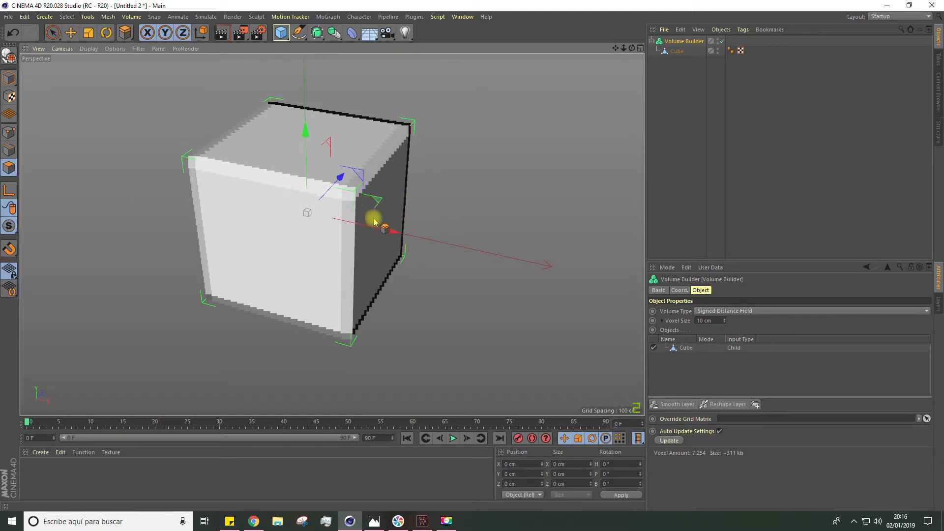
left_click(89, 50)
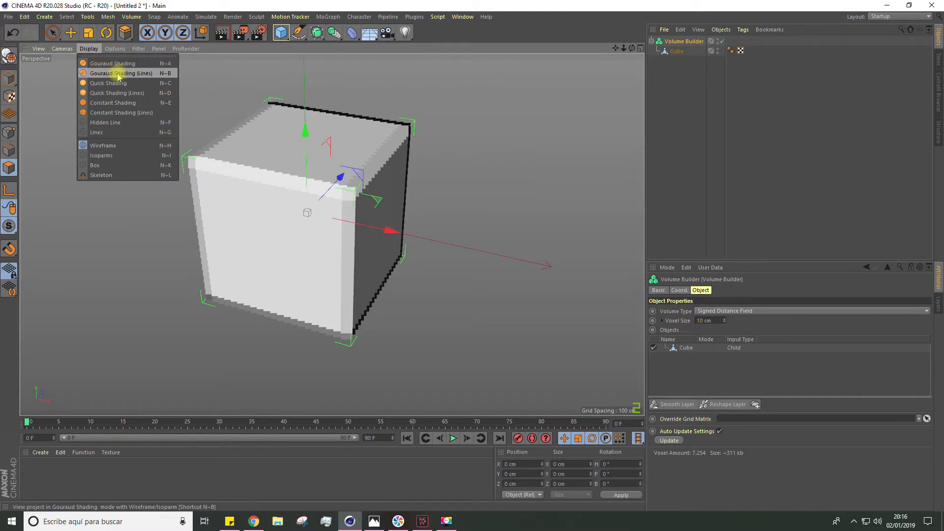
left_click(156, 76)
mouse_move(295, 205)
left_mouse_down("alt")
mouse_move(388, 154)
mouse_move(270, 205)
left_mouse_up("alt")
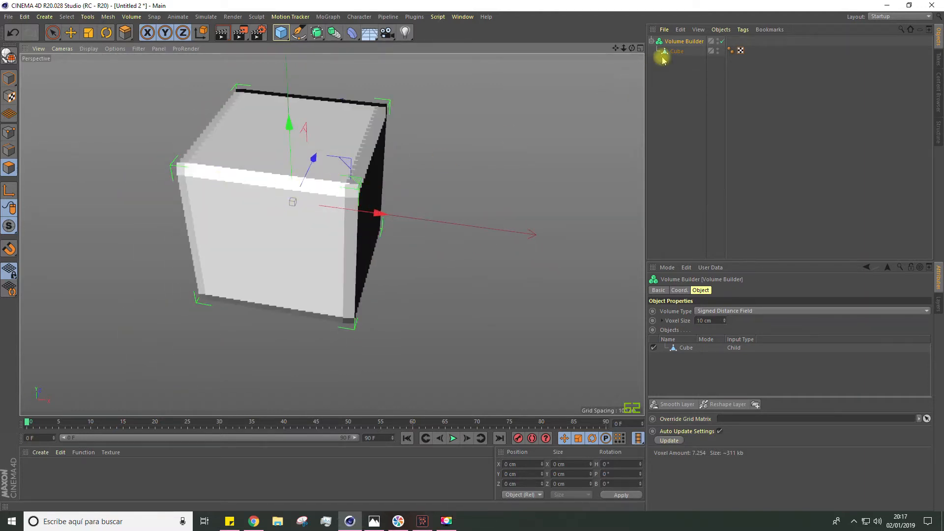
Take the cube out of the Volume Builder and delete it from the scene
left_click_drag(678, 41, 650, 41)
mouse_move(373, 162)
left_mouse_down("alt")
mouse_move(221, 249)
mouse_move(228, 219)
left_mouse_up("alt")
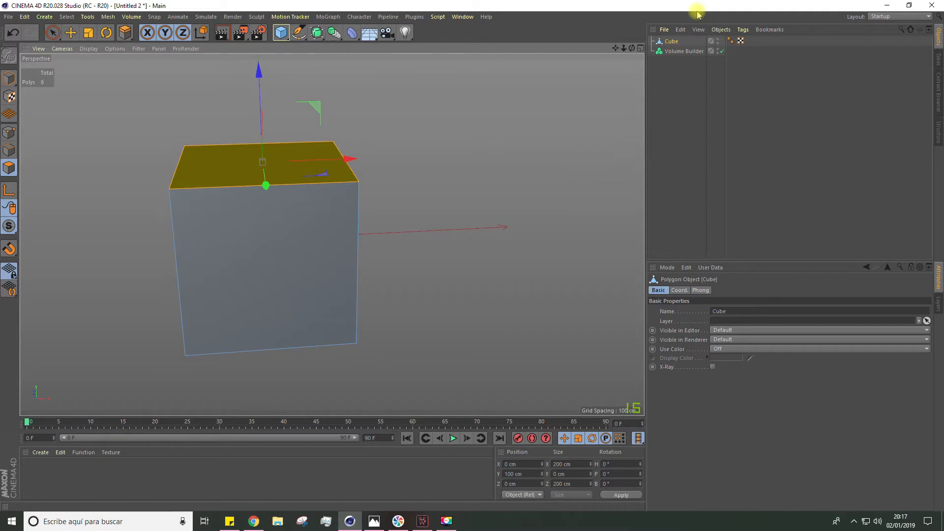
key("Delete")
key("Delete")
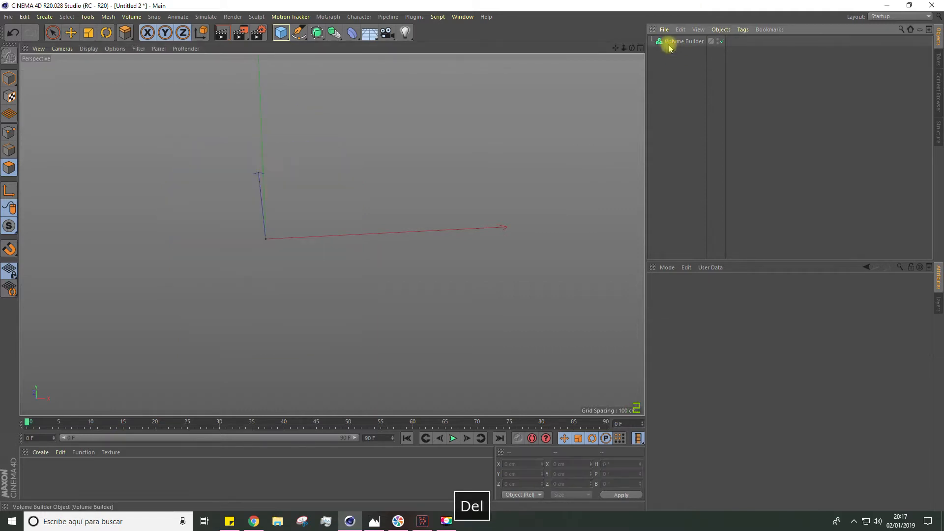
Add a new 200 cm cube and set its segments to 33 in X, 19 in Y and 14 in Z
left_click(281, 32)
left_click(354, 48)
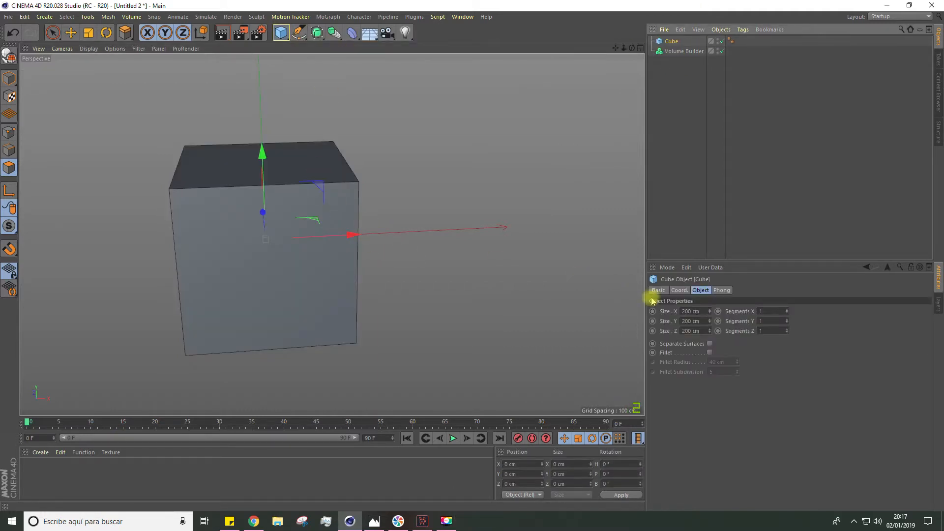
left_click_drag(786, 311, 784, 340)
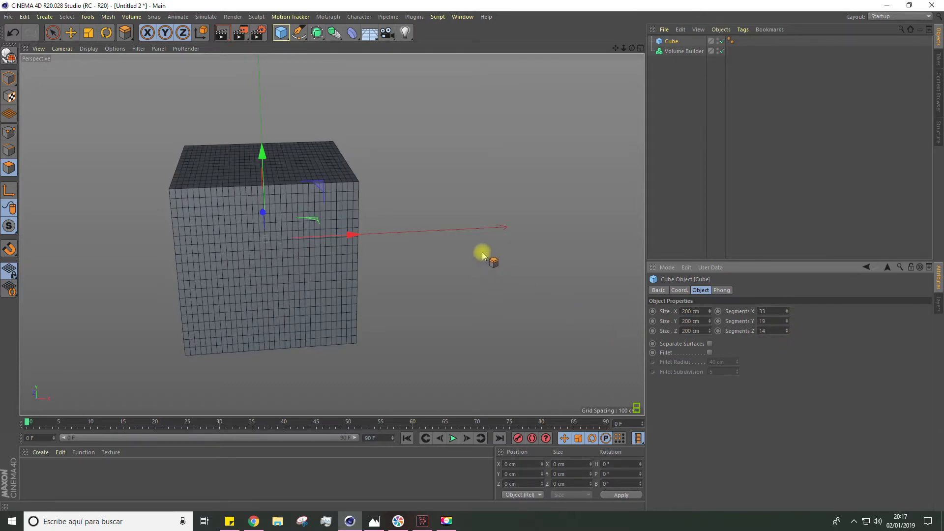
left_click_drag(486, 259, 696, 376, "alt")
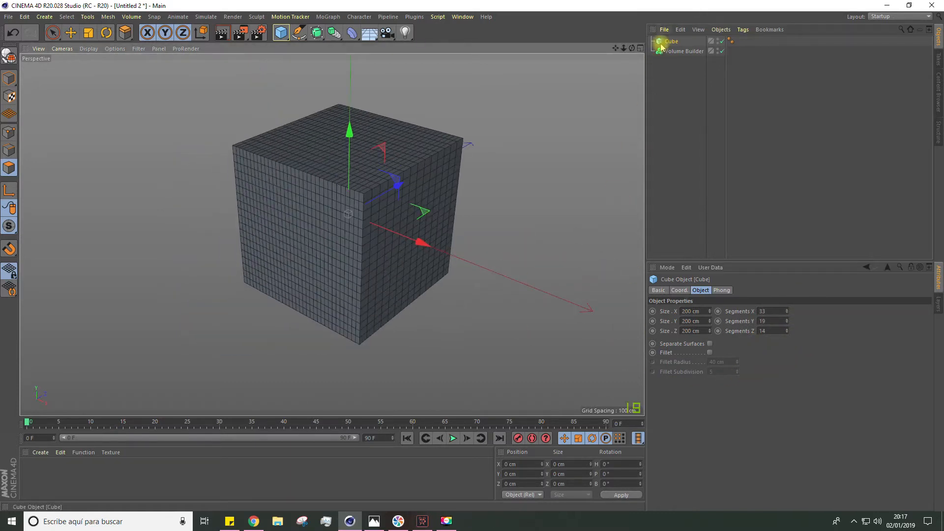
left_click_drag(316, 202, 385, 182, "alt")
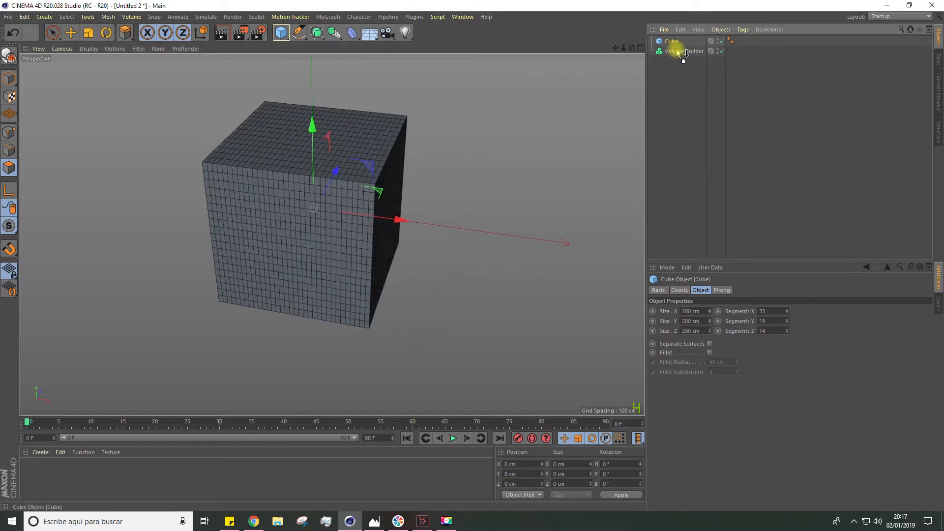
Make the subdivided cube a child of the Volume Builder and select the Volume Builder to show its object properties
left_click_drag(679, 52, 680, 51)
left_click_drag(394, 217, 330, 252, "alt")
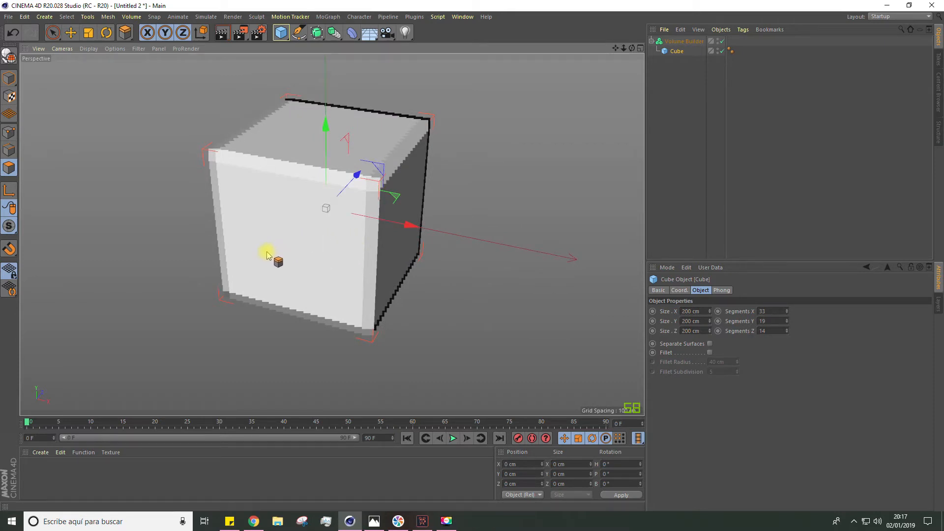
left_click_drag(279, 261, 328, 249, "alt")
left_click(683, 41)
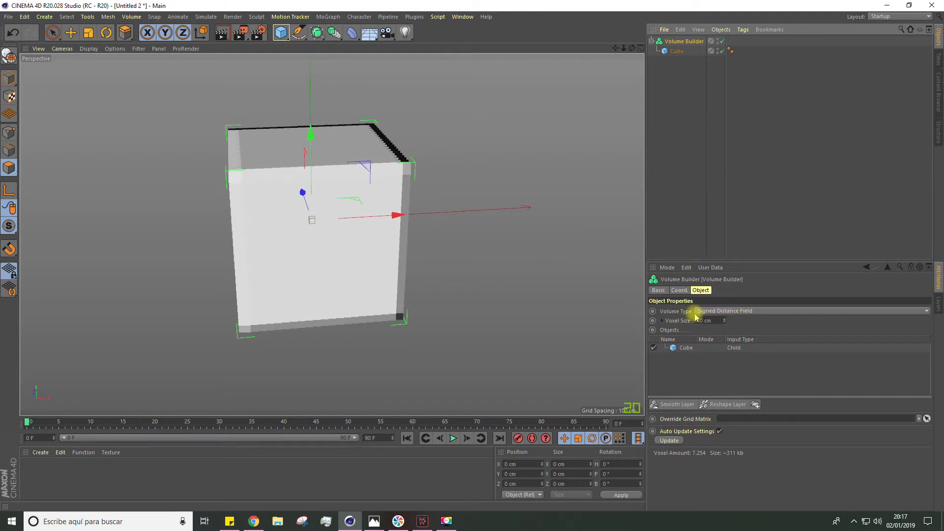
Add another 200 cm cube and raise it so it projects above the subdivided base cube
left_click_drag(205, 177, 239, 139, "alt")
left_click(284, 37)
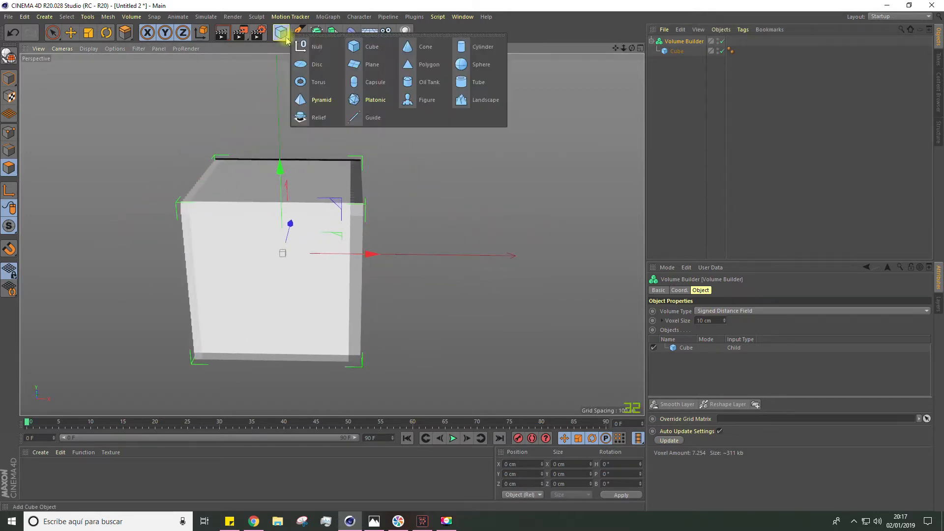
left_click_drag(357, 53, 406, 163)
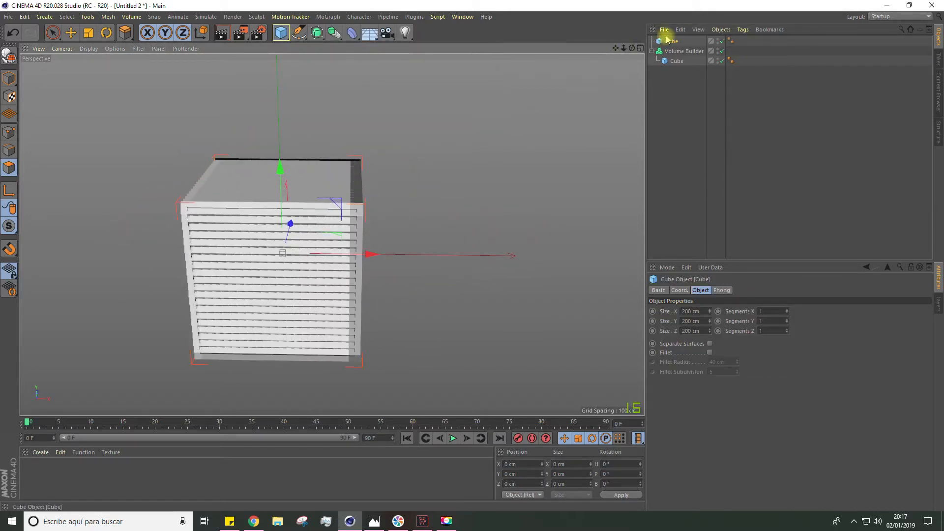
left_click_drag(282, 175, 633, 98)
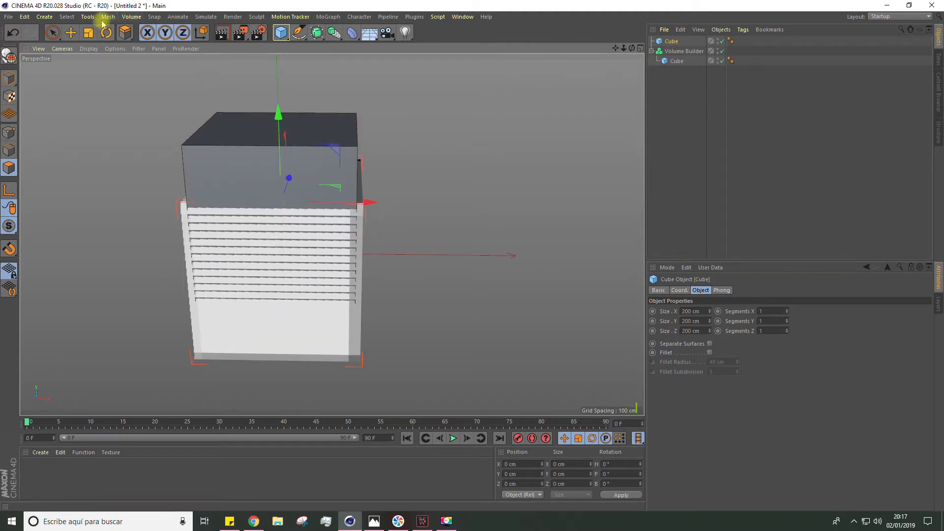
Scale the new cube uniformly down to 164 cm and raise it a little further above the base cube
left_click(89, 34)
mouse_move(38, 141)
left_mouse_down("alt")
mouse_move(30, 148)
mouse_move(36, 141)
left_mouse_up("alt")
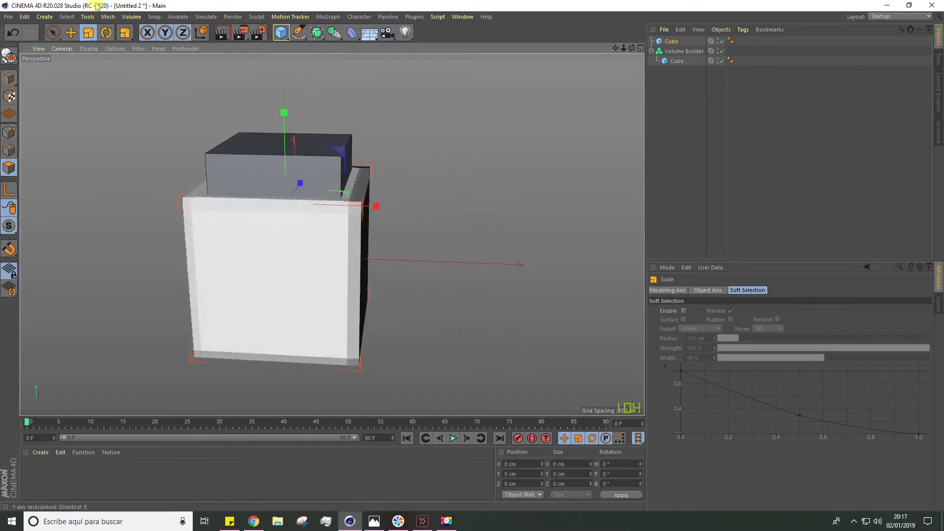
left_click(71, 33)
left_click_drag(284, 122, 284, 107)
Make the 164 cm cube a child of the Volume Builder
left_click(669, 42)
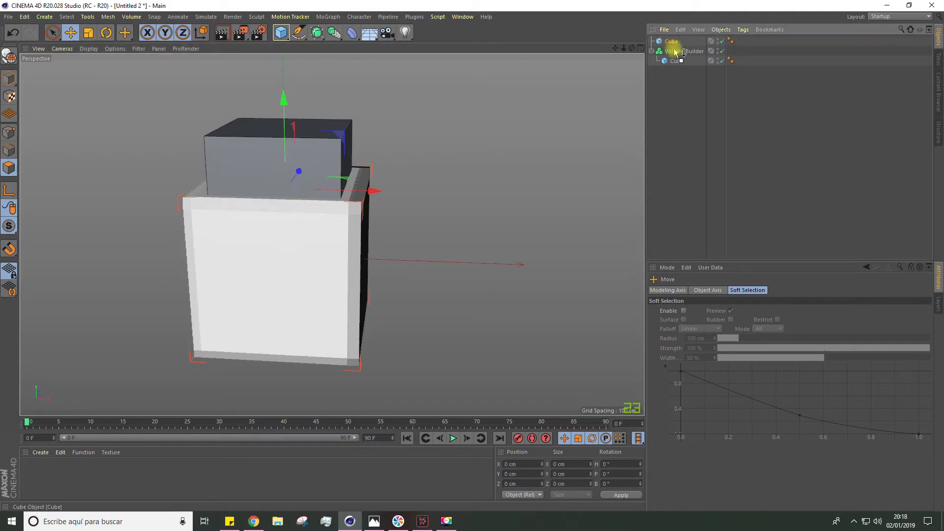
left_click_drag(676, 58, 679, 54)
left_click_drag(459, 234, 358, 223, "alt")
right_click_drag(358, 223, 359, 196, "alt")
left_click_drag(359, 196, 344, 211, "alt")
left_click_drag(411, 173, 368, 212, "alt")
right_click_drag(368, 212, 350, 245, "alt")
left_click_drag(350, 245, 400, 220, "alt")
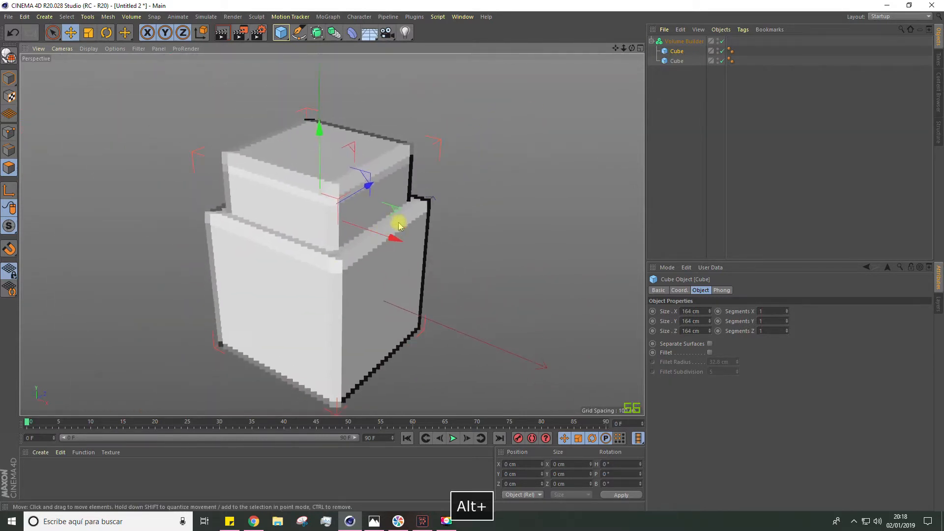
Select the Volume Builder and examine the union of the two cubes from several angles
left_click(678, 52)
left_click(676, 52)
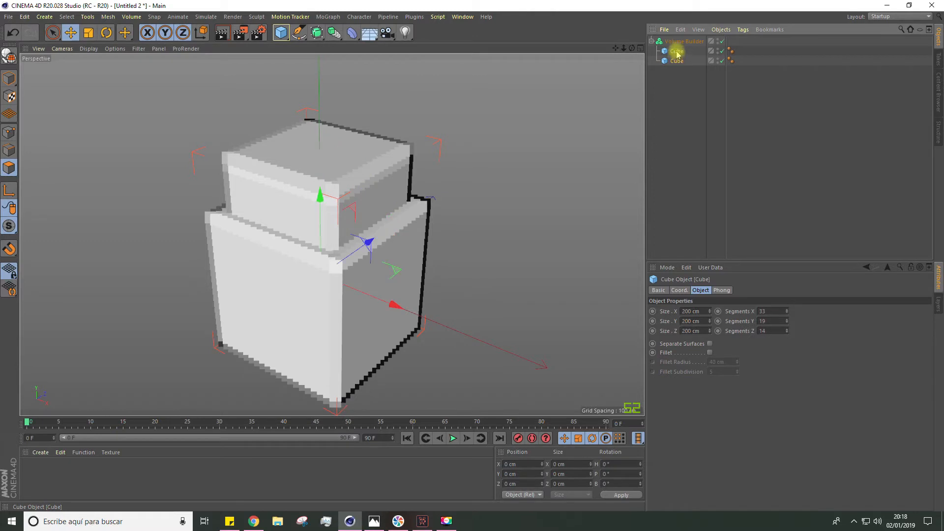
left_click(675, 42)
left_click_drag(382, 162, 480, 68, "alt")
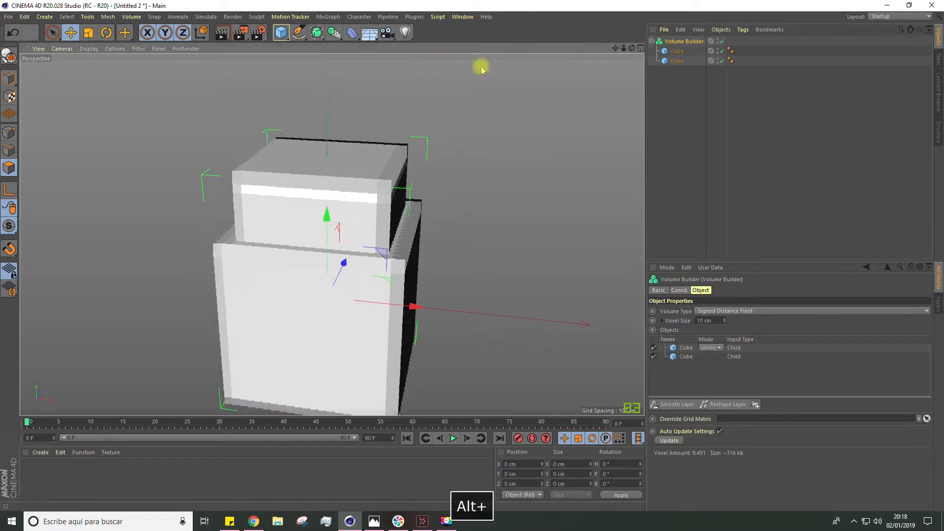
left_click_drag(322, 257, 304, 200, "alt")
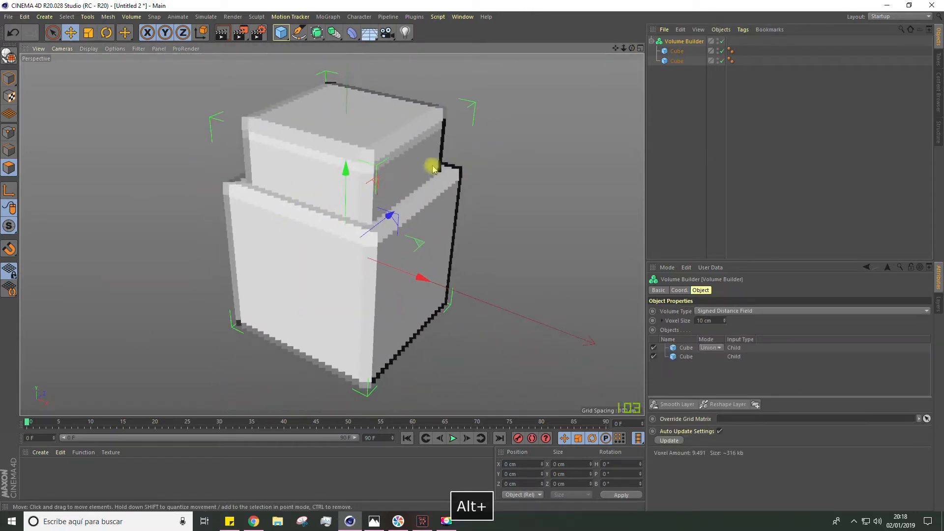
left_click_drag(486, 127, 407, 161, "alt")
left_click_drag(274, 231, 337, 185, "alt")
left_click_drag(347, 101, 306, 143, "alt")
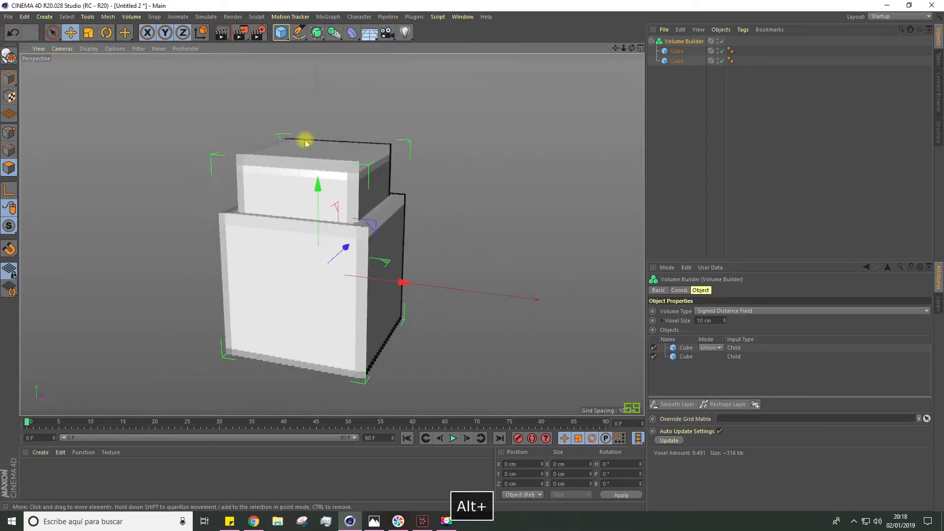
Set the Volume Builder's voxel size to 0.5 cm
left_click(707, 320)
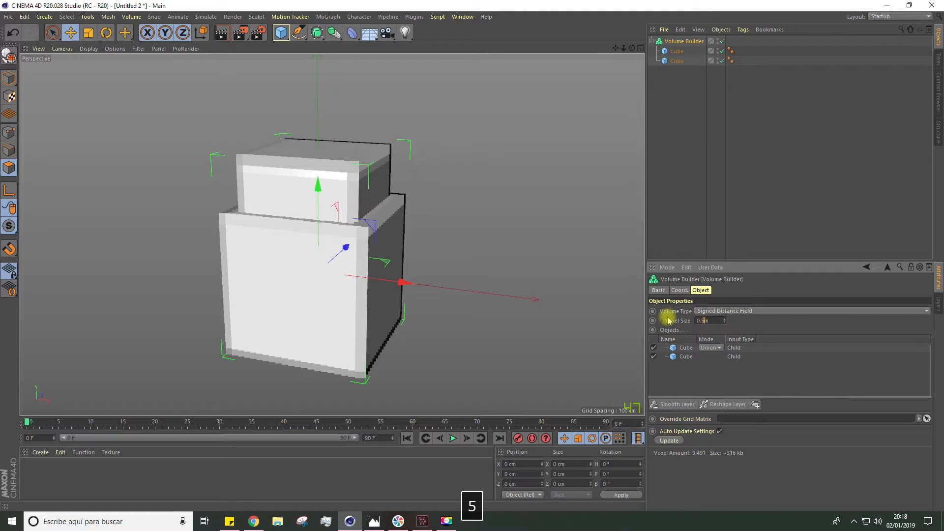
type("0.5")
key("Return")
left_click_drag(320, 305, 467, 285, "alt")
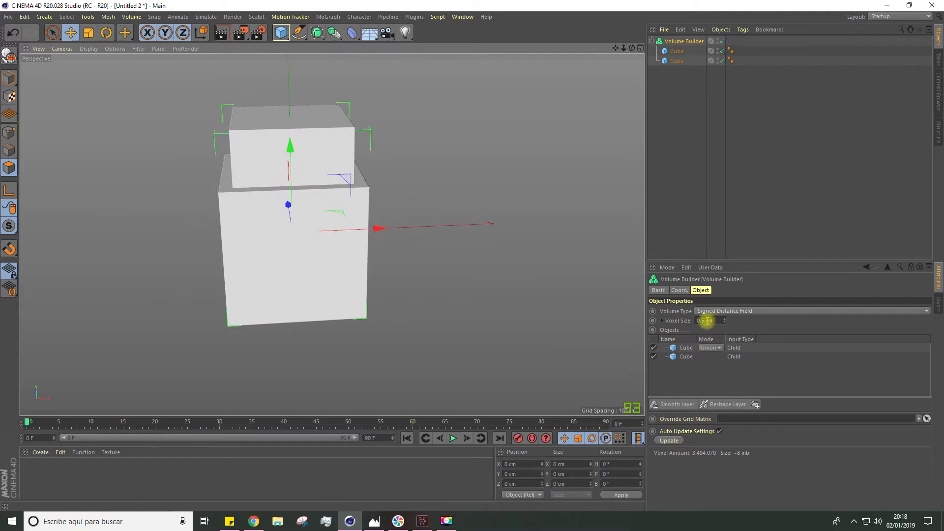
left_click_drag(548, 280, 372, 238, "alt")
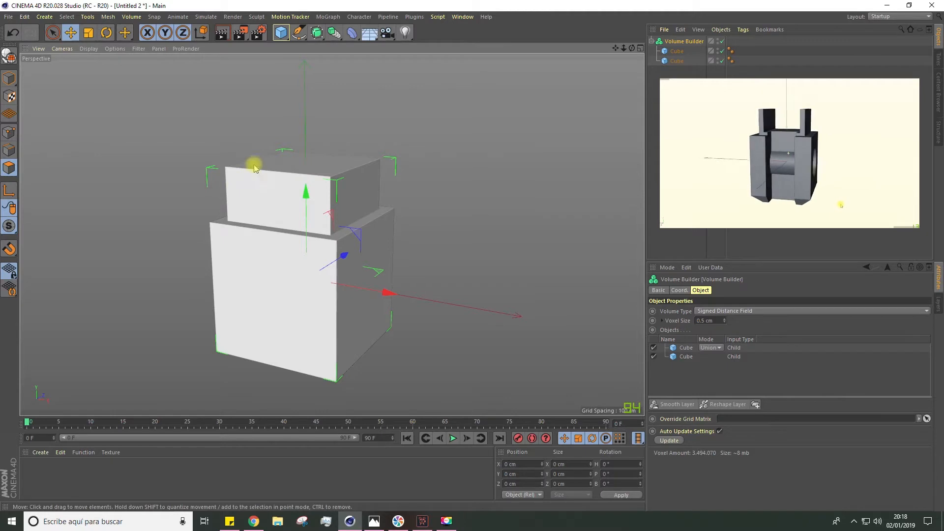
Add a third cube, raise it to about Y 165 cm and scale it uniformly down to about 130 cm
left_click_drag(281, 32, 354, 47)
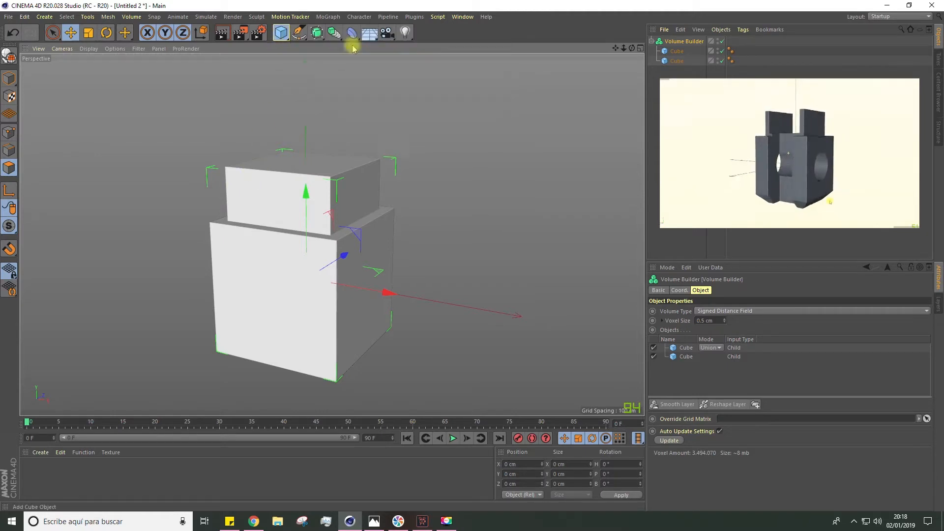
left_click_drag(312, 104, 333, 108, "alt")
left_click_drag(292, 191, 268, 81)
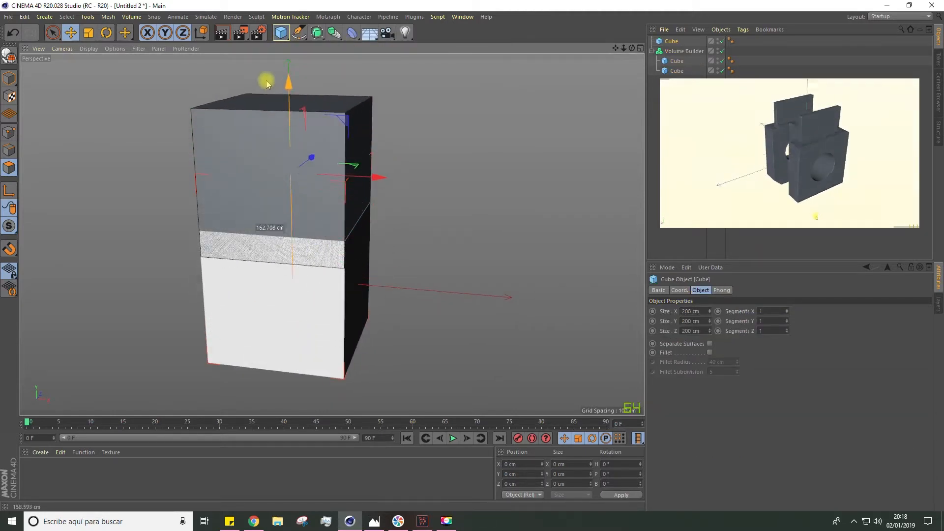
left_click(88, 34)
left_click_drag(69, 74, 1, 2)
left_click_drag(88, 93, 55, 116, "alt")
Make the third cube editable and stretch it along Z to about 279 cm
left_click(8, 57)
left_click(9, 78)
left_click_drag(426, 135, 497, 125)
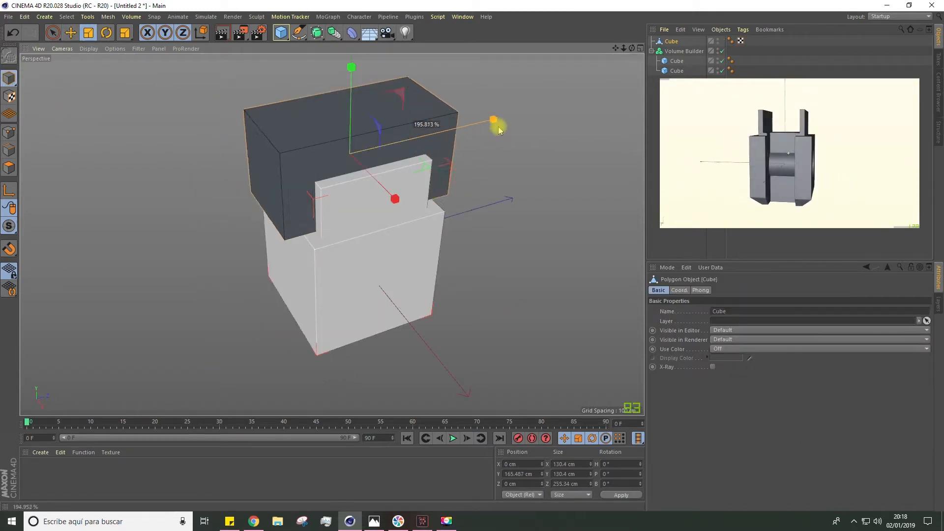
left_click_drag(423, 192, 512, 157, "alt")
Raise the stretched block to about Y 176 cm
left_click(70, 32)
left_click_drag(270, 96, 269, 86)
left_click_drag(381, 167, 492, 211, "alt")
left_click_drag(306, 226, 262, 204, "alt")
left_click_drag(347, 228, 216, 228, "alt")
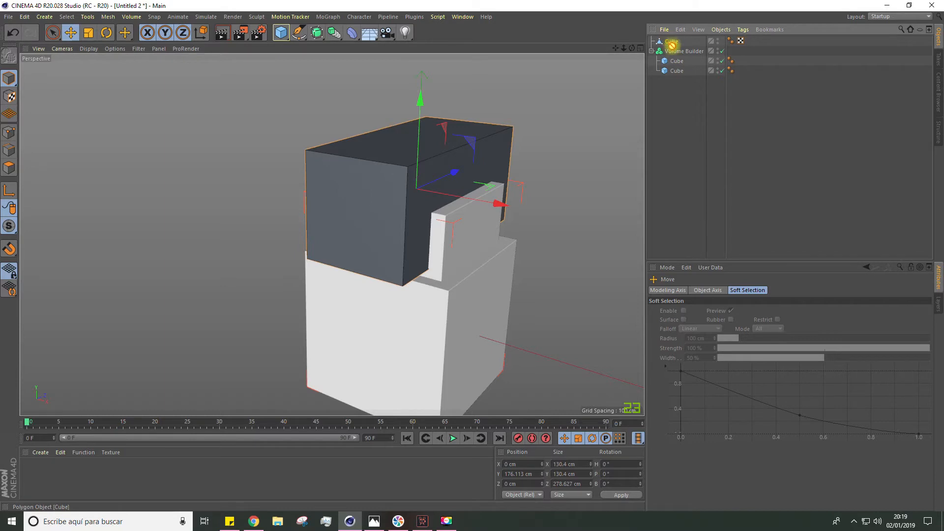
Make the stretched block a child of the Volume Builder and select the Volume Builder to show its objects
left_click_drag(677, 56, 676, 60)
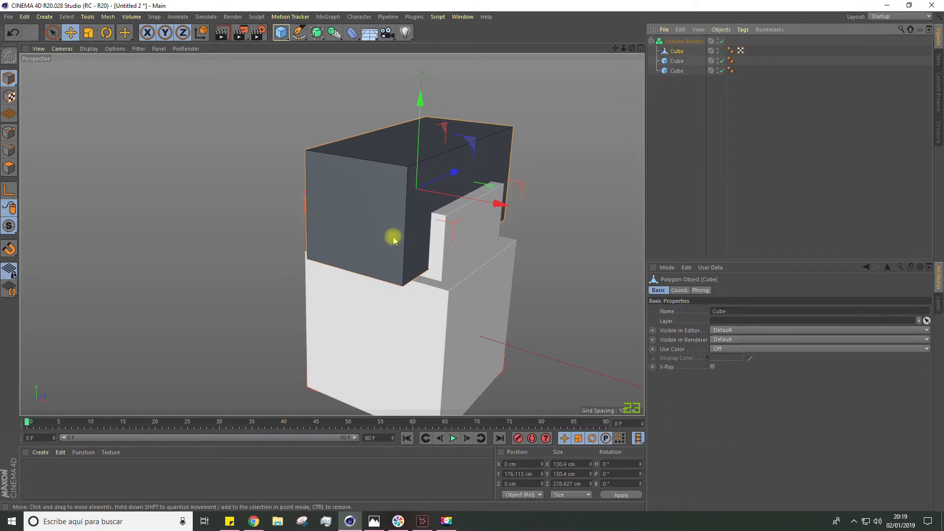
left_click_drag(405, 193, 336, 238, "alt")
left_click(677, 43)
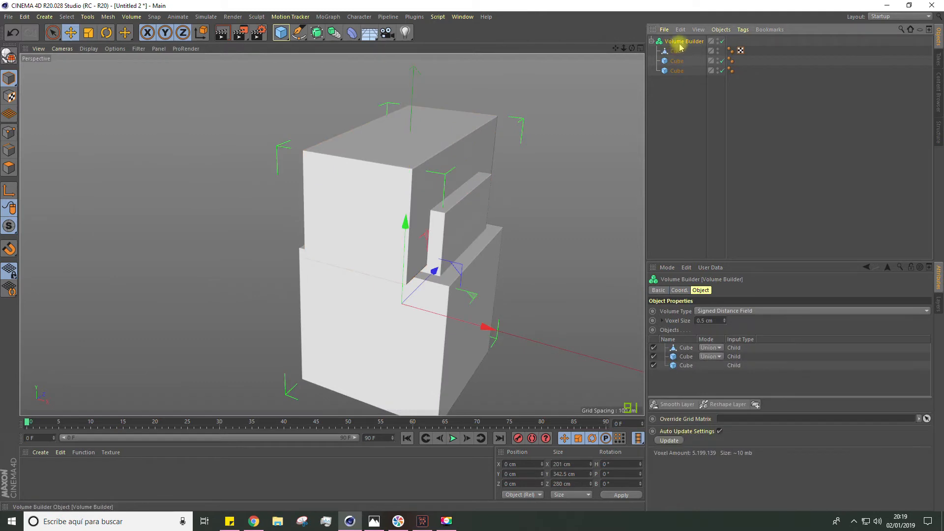
Set the stretched block's mode to Subtract in the Volume Builder to cut a channel through the upper cube
left_click(709, 348)
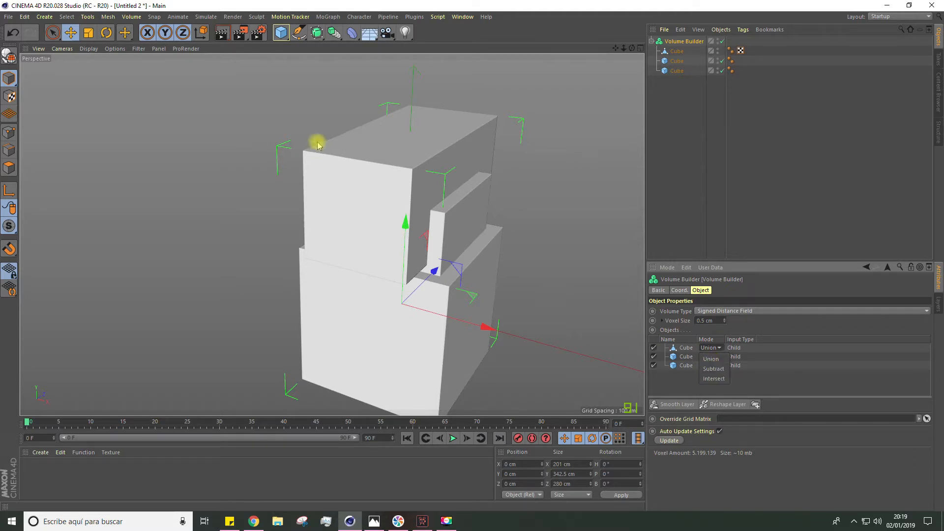
left_click_drag(354, 201, 447, 199, "alt")
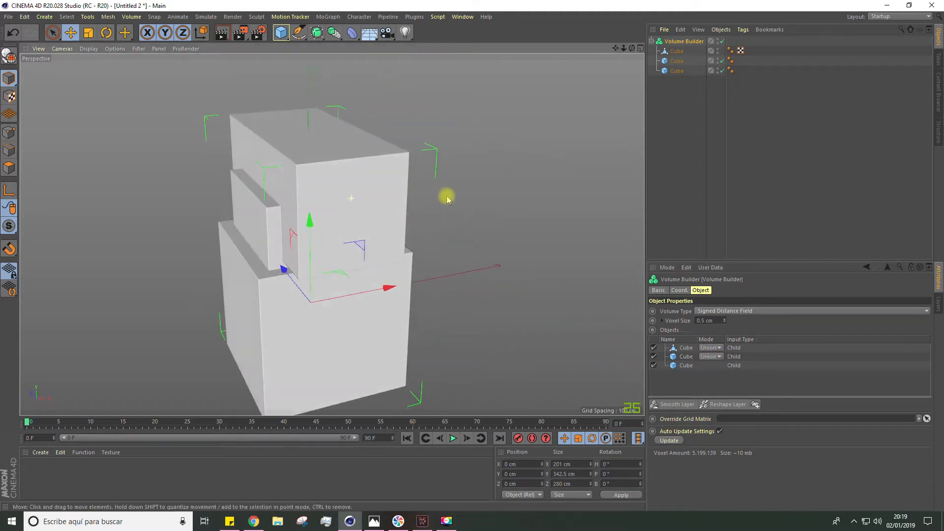
left_click(712, 348)
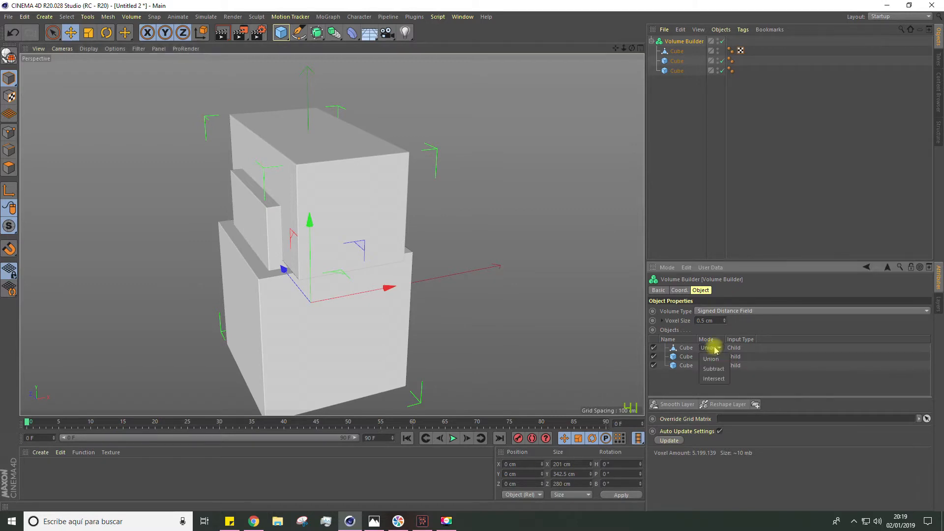
left_click(714, 370)
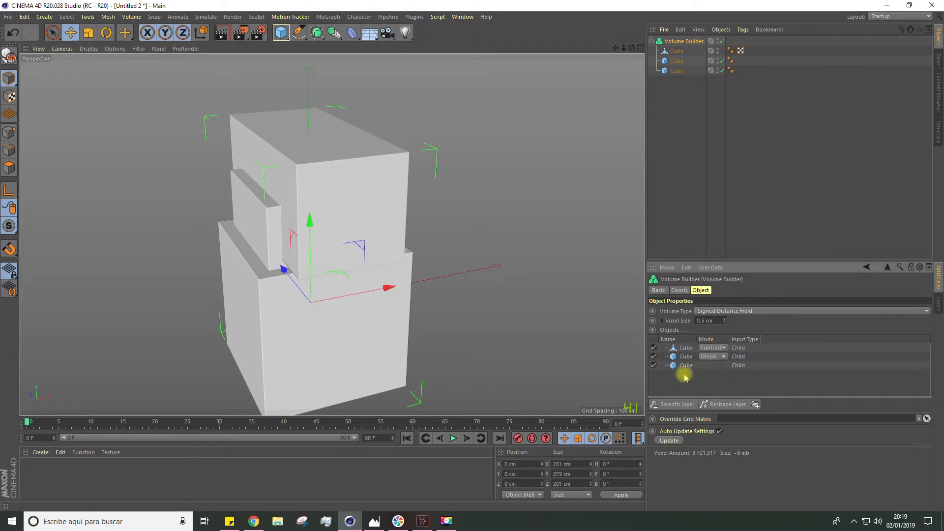
left_click_drag(468, 329, 378, 214, "alt")
left_click_drag(334, 115, 262, 159, "alt")
scroll(297, 107, "down", 3)
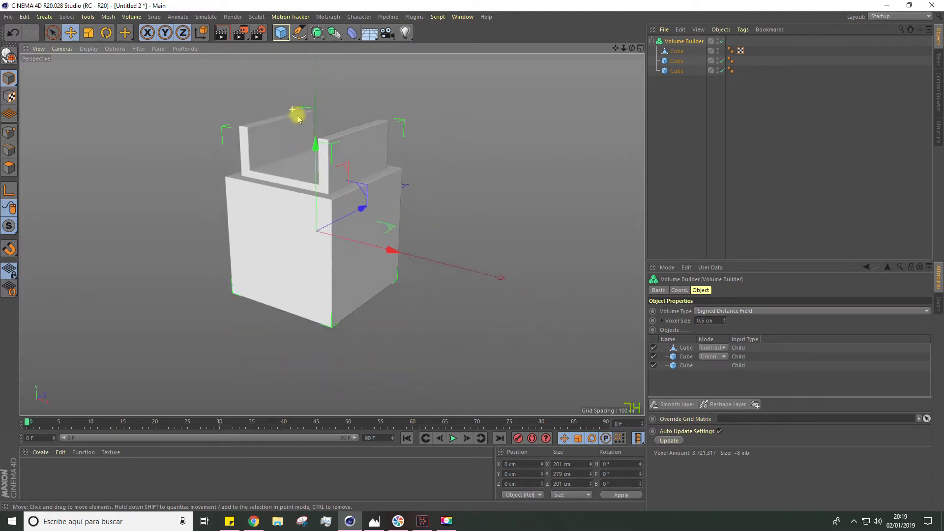
left_click_drag(318, 200, 325, 168, "alt")
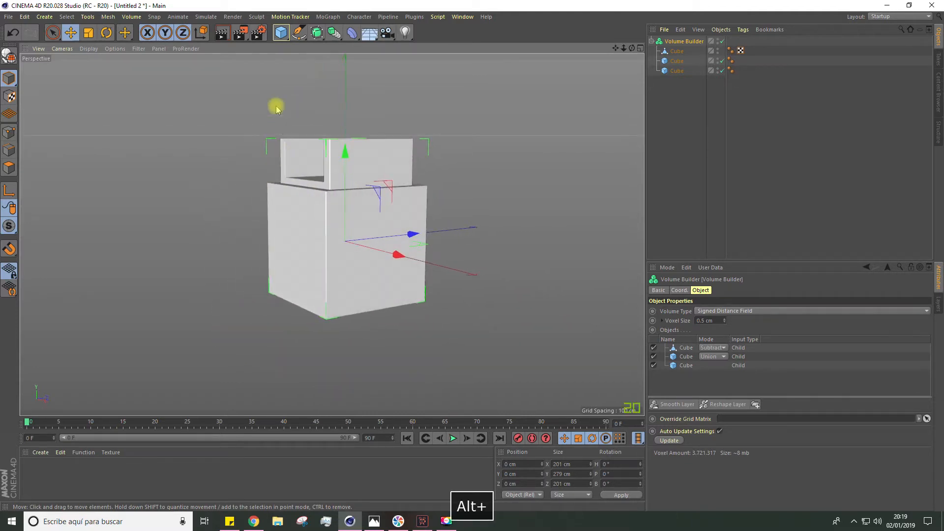
Add a cylinder turned 90° in bank and lengthen it to about 376 cm so it passes through the base block
left_click(280, 30)
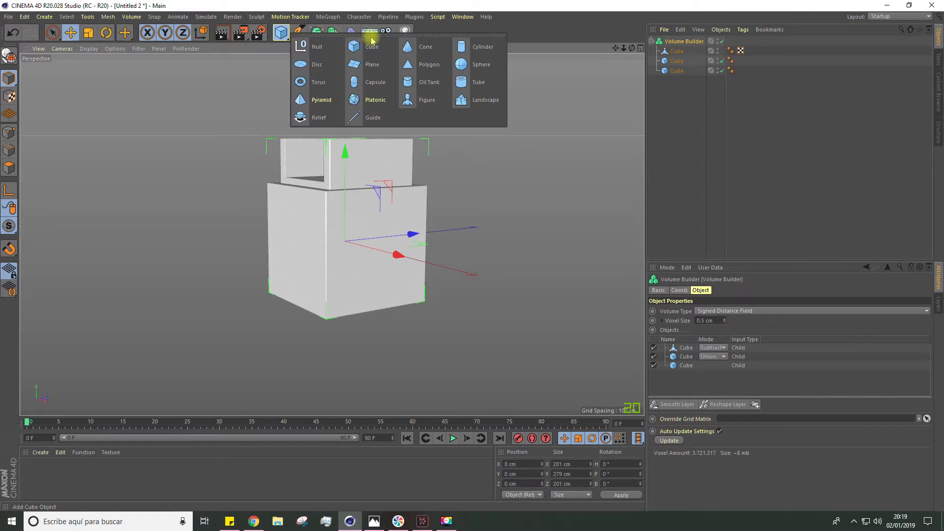
left_click(456, 49)
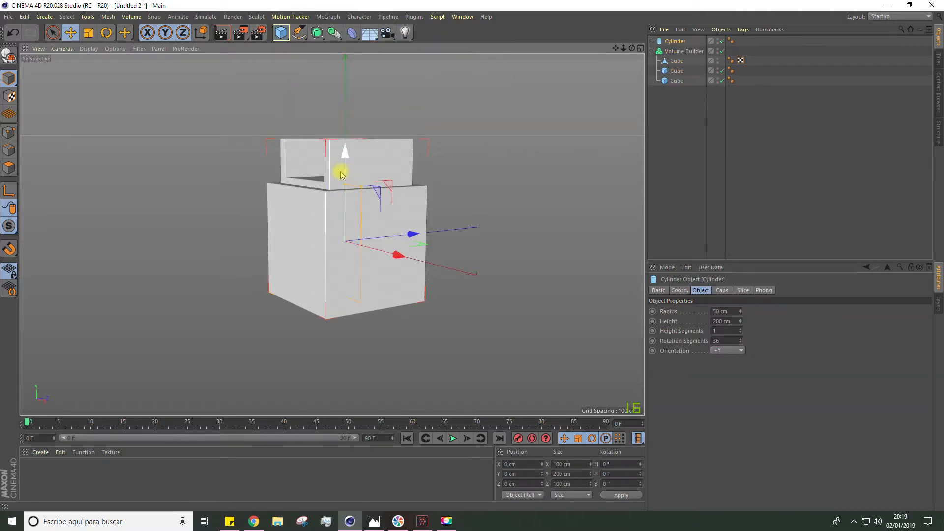
key("r")
left_click_drag(369, 205, 228, 175)
key("e")
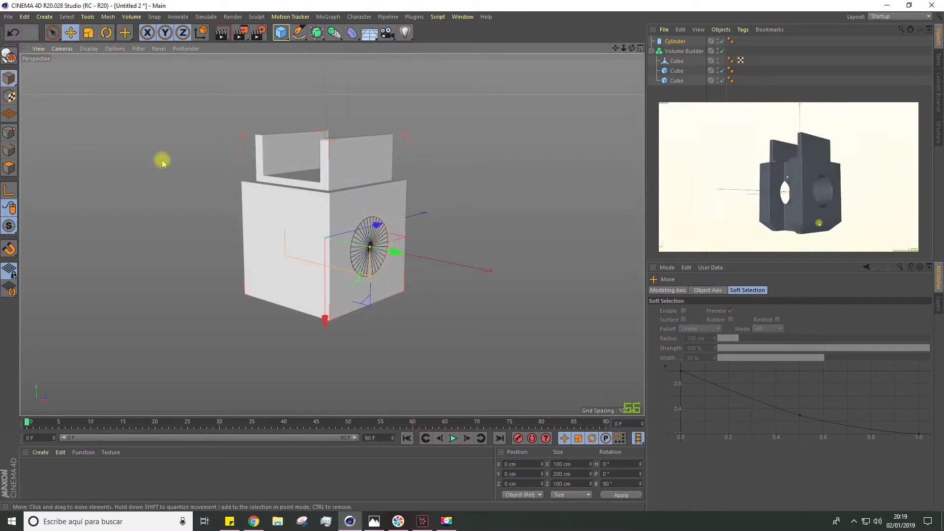
left_click_drag(376, 225, 378, 244)
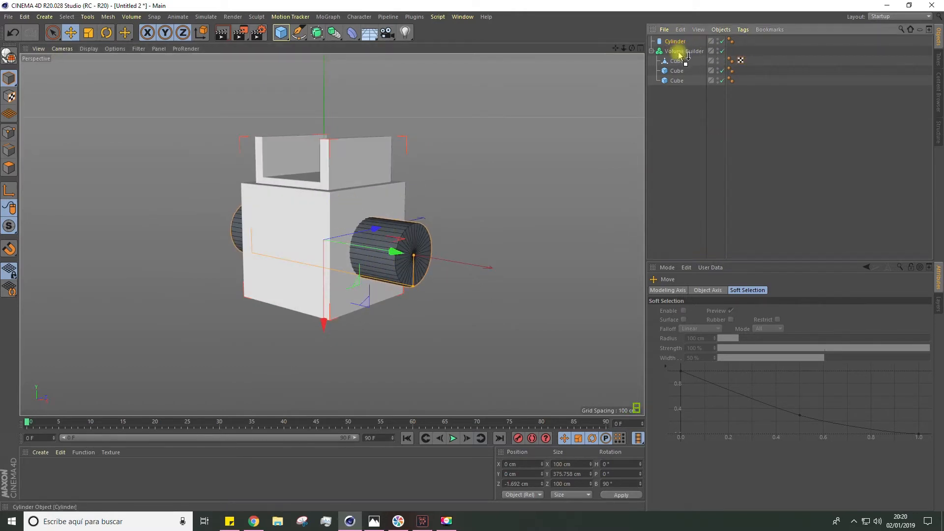
Make the cylinder a child of the Volume Builder and set its mode to Subtract to cut a round hole through the base block
left_click_drag(680, 60, 678, 65)
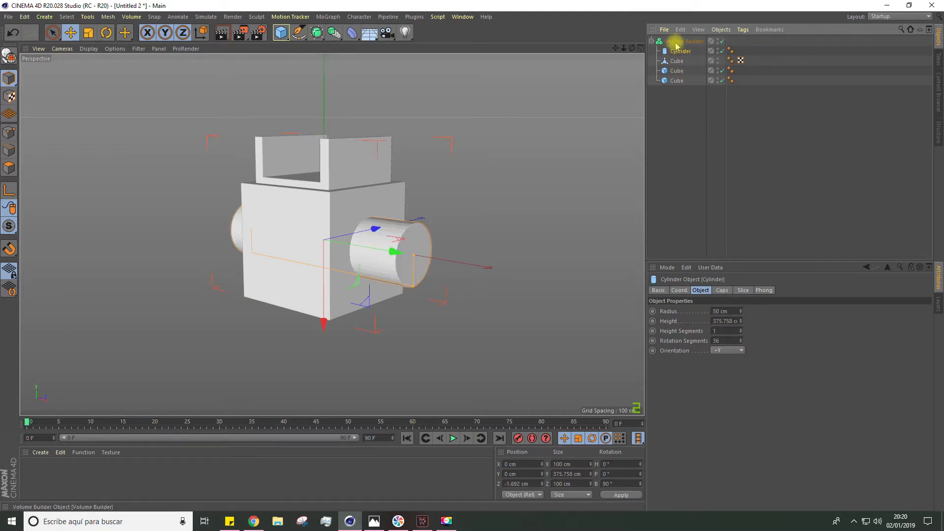
left_click(676, 43)
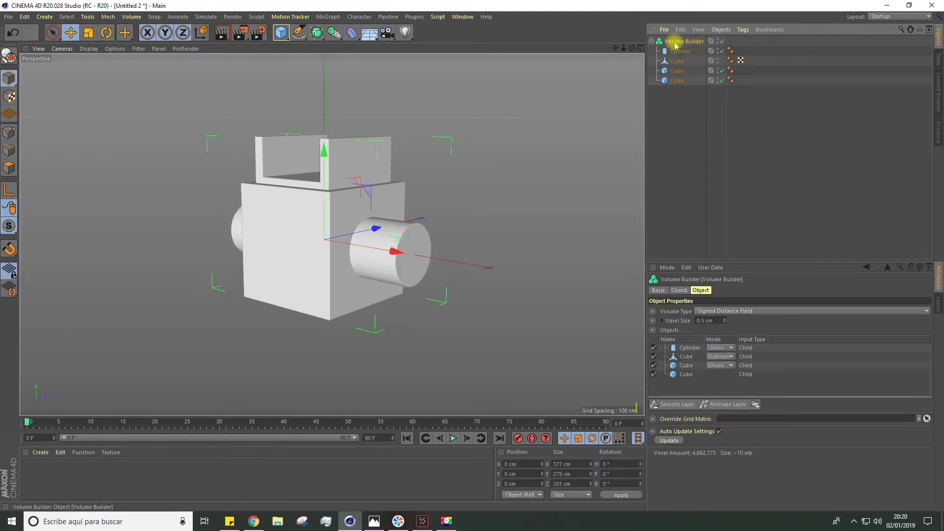
left_click(716, 348)
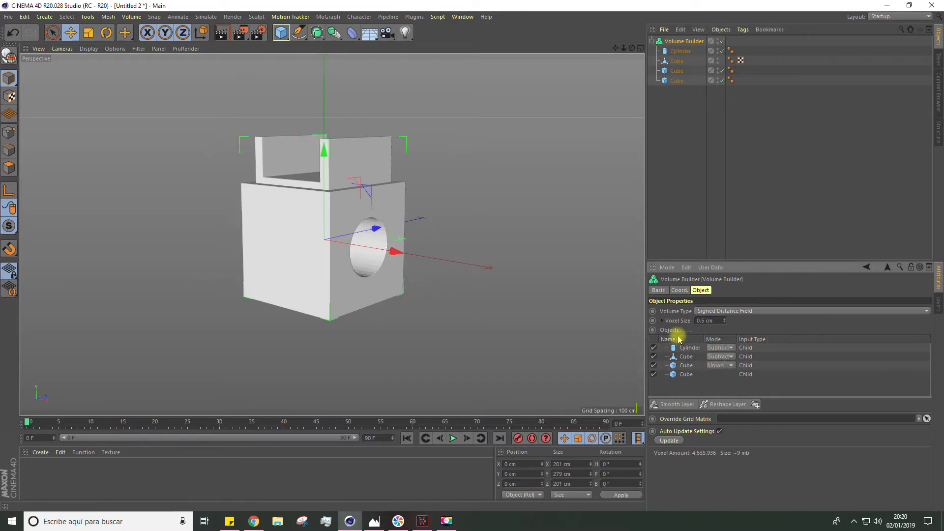
left_click_drag(480, 243, 396, 280, "alt")
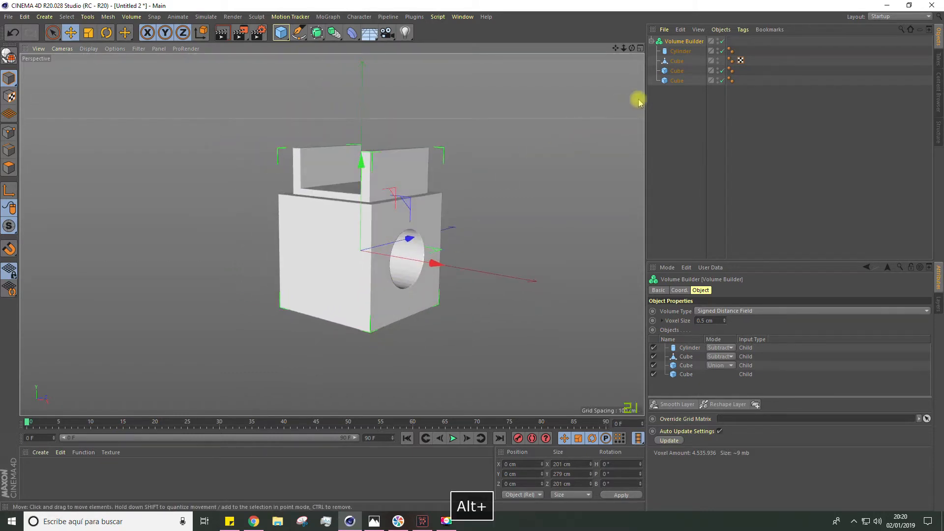
Move the 200 cm base cube out of the Volume Builder so it stands as a separate object
left_click(675, 80)
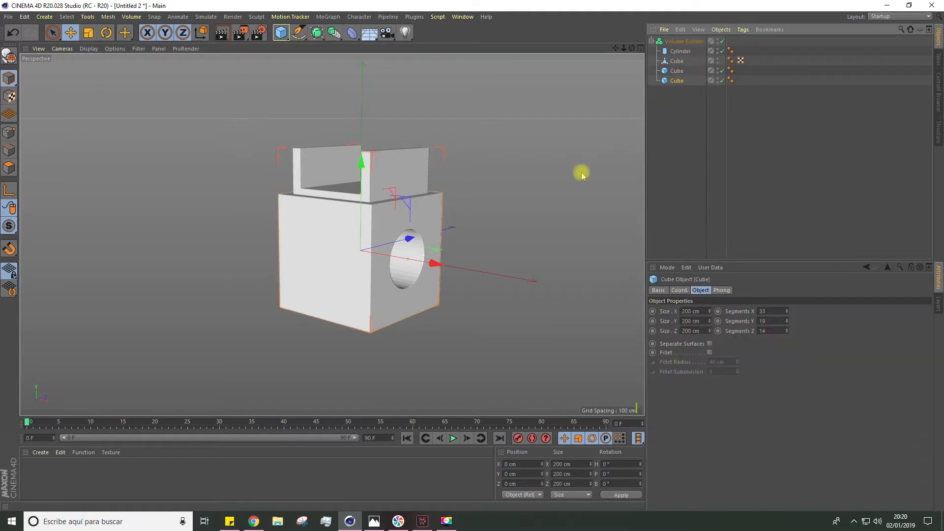
left_click_drag(579, 172, 510, 206, "alt")
left_click_drag(676, 80, 673, 76)
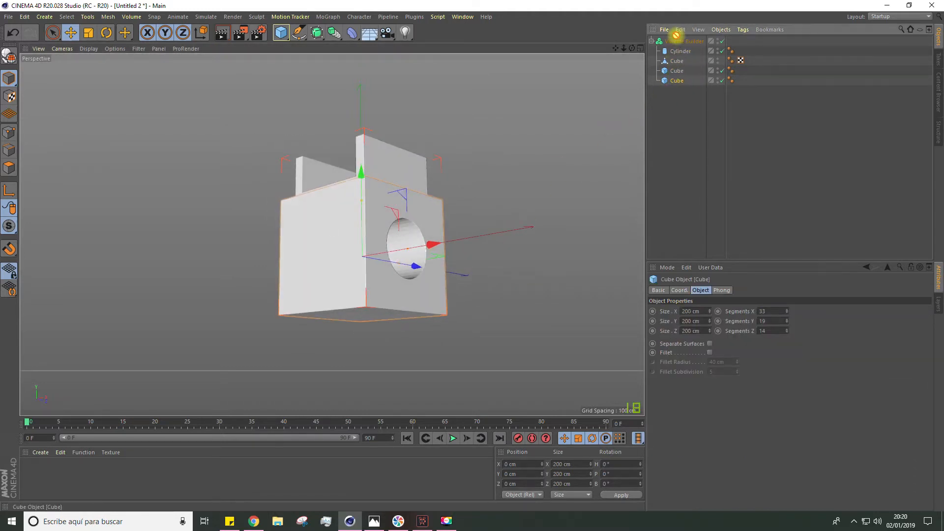
left_click_drag(679, 39, 668, 40)
left_click_drag(547, 190, 427, 166, "alt")
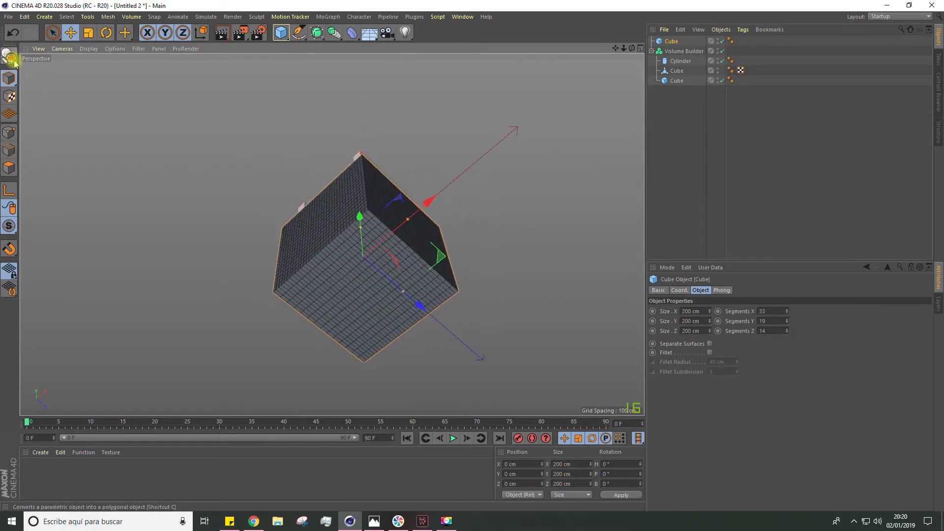
Reduce the base cube's segments to 1 in X, Y and Z
left_click(772, 311)
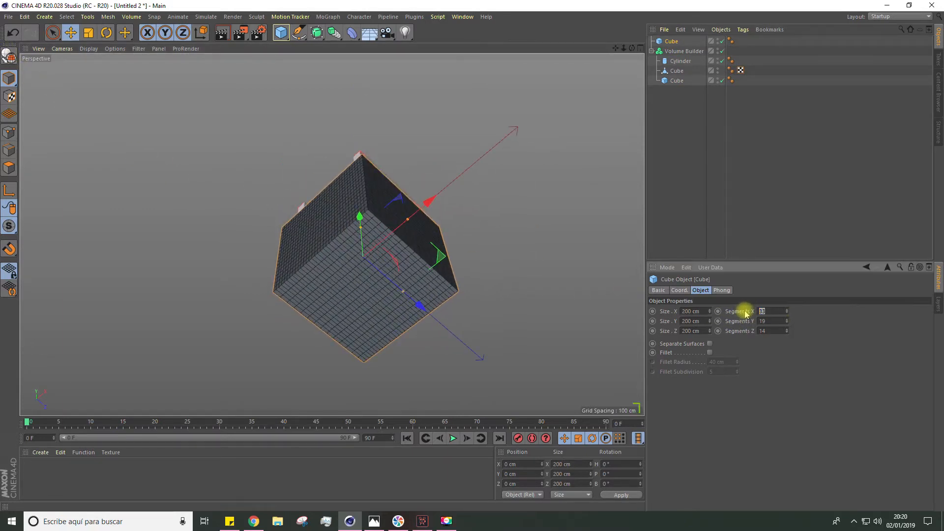
type("0")
left_click_drag(773, 322, 749, 334)
type("0")
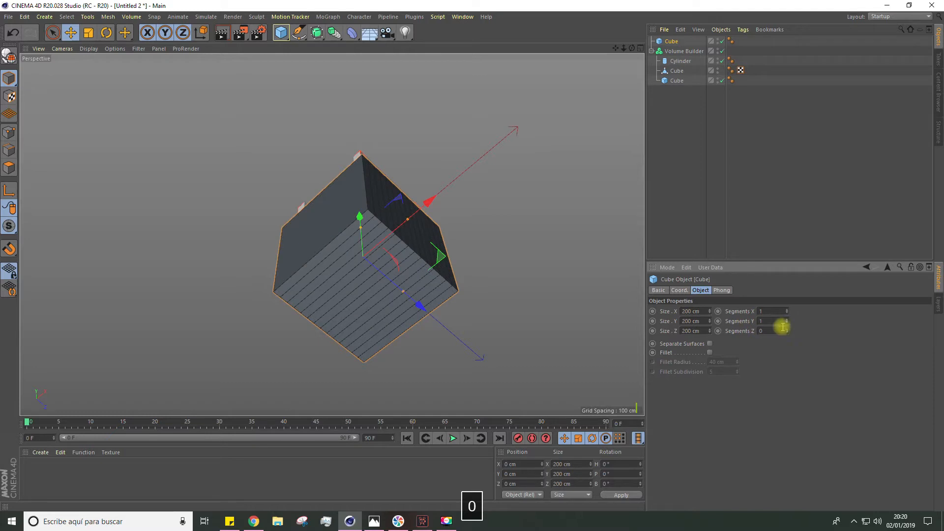
left_click(774, 342)
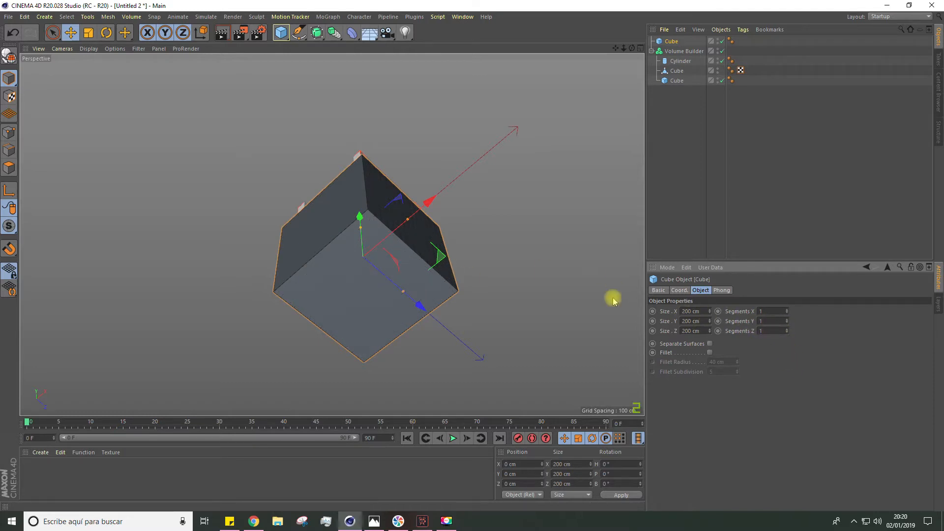
Make the base cube editable and bevel its bottom polygon with an offset of about 21.9 cm
left_click_drag(453, 229, 449, 235, "alt")
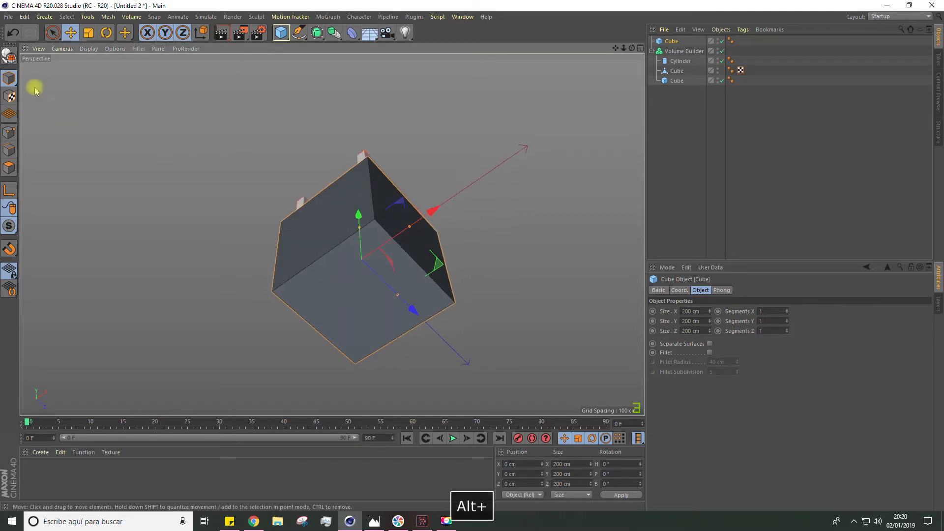
left_click(8, 57)
left_click(7, 169)
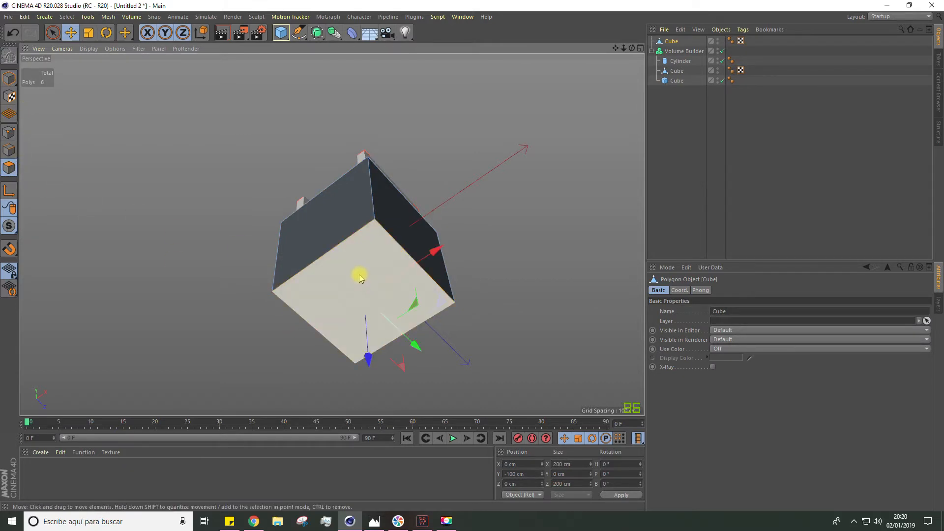
right_click(359, 277)
left_click(376, 285)
left_click_drag(464, 246, 424, 261)
left_click_drag(423, 261, 436, 330, "alt")
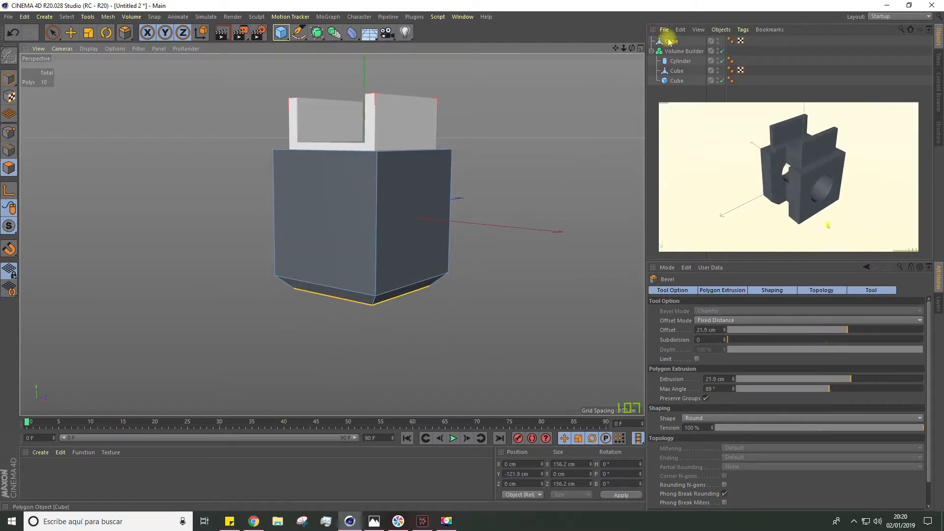
Make the bevelled base cube a child of the Volume Builder again, placed last among its children
left_click_drag(664, 93, 670, 40)
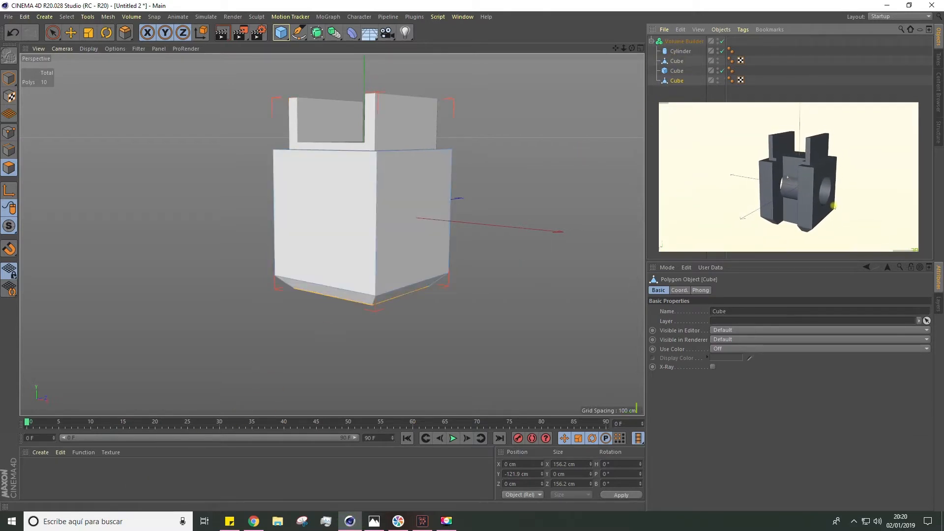
left_click_drag(397, 329, 400, 205, "alt")
left_click(512, 220)
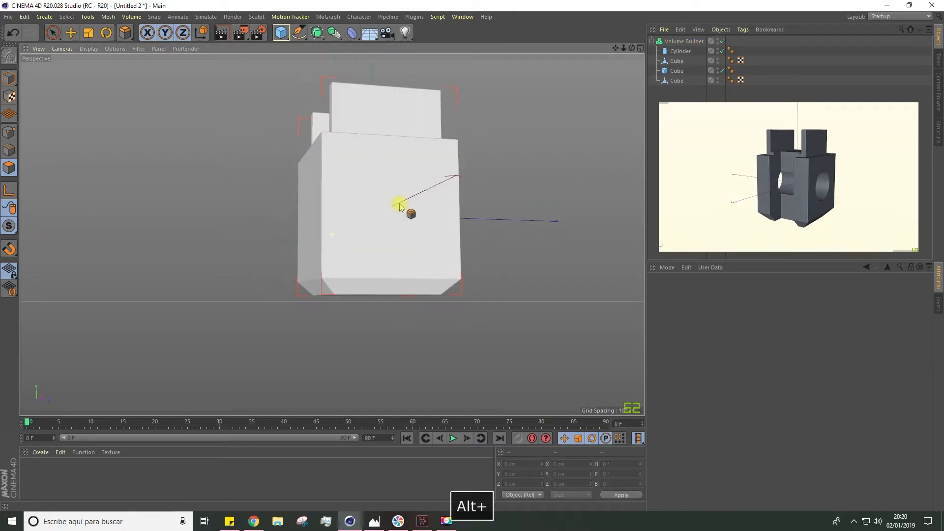
Set the cylinder's mode back to Subtract in the Volume Builder to cut the round hole
left_click(676, 43)
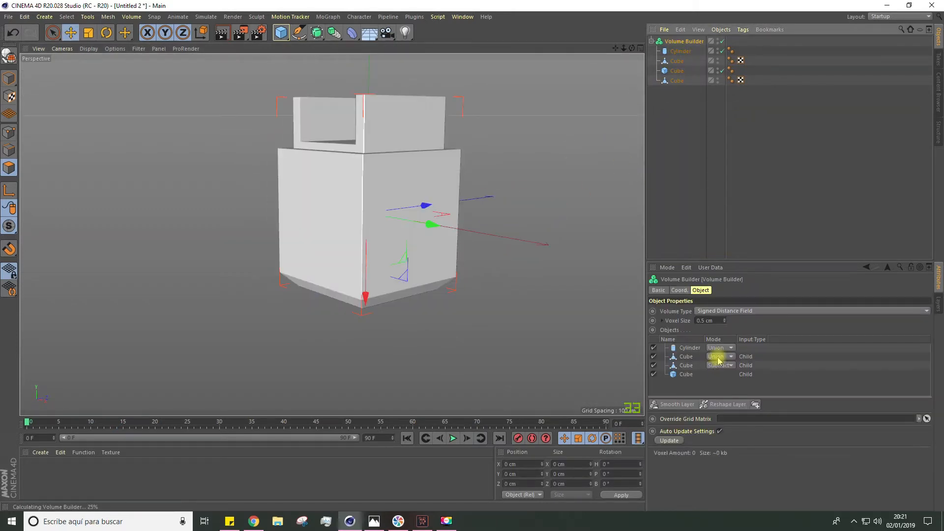
left_click(719, 348)
left_click(716, 370)
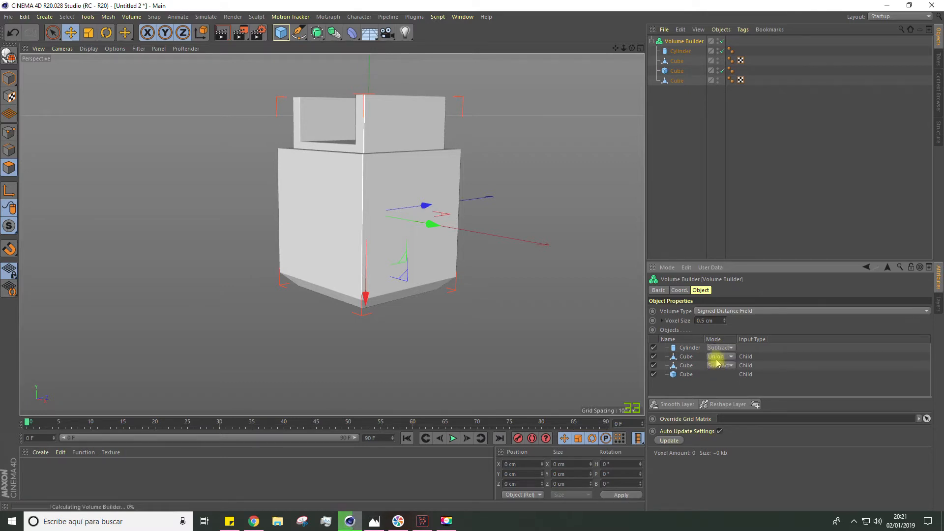
Examine the combined block from several sides, checking the round hole, the channel and the bevelled underside
left_click_drag(611, 304, 479, 317, "alt")
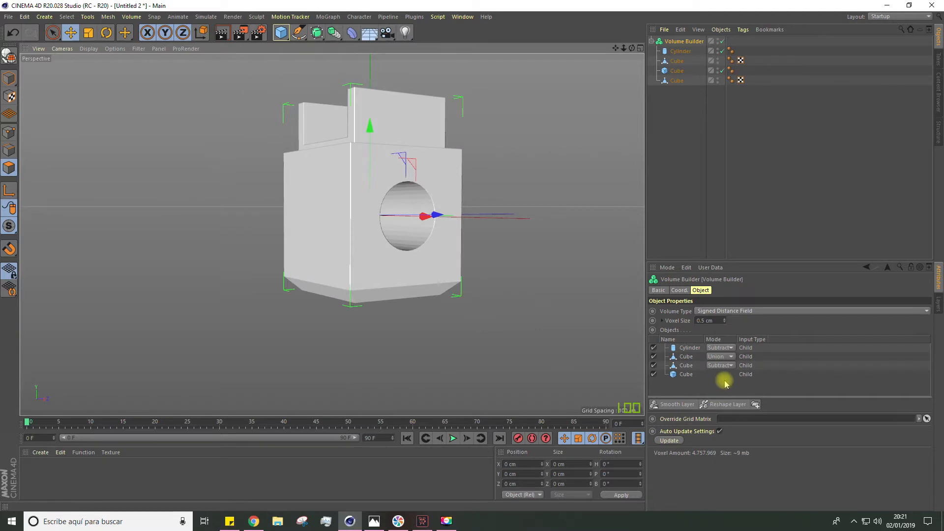
left_click_drag(438, 294, 567, 285, "alt")
right_click_drag(255, 236, 406, 264, "alt")
left_click_drag(406, 265, 255, 238, "alt")
right_click_drag(389, 237, 275, 241, "alt")
left_click_drag(381, 293, 353, 268, "alt")
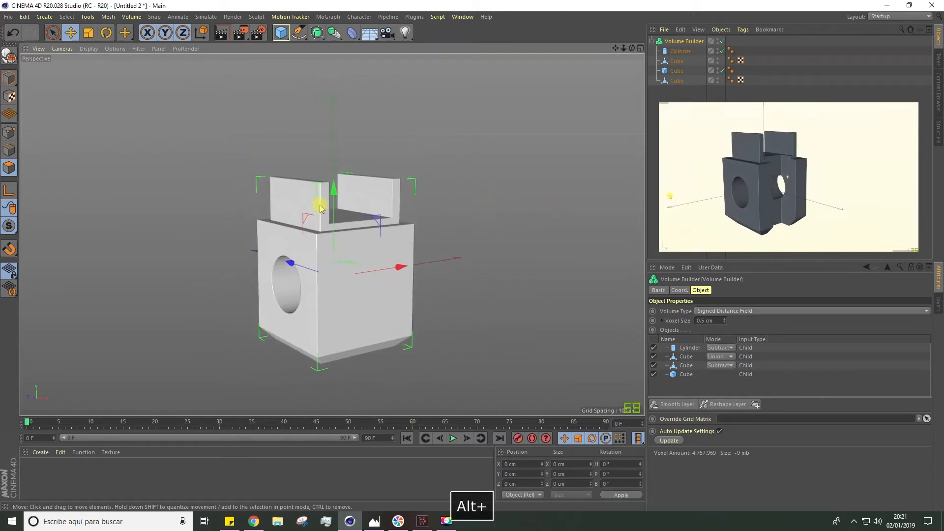
mouse_move(337, 316)
left_mouse_down("alt")
mouse_move(326, 310)
mouse_move(350, 304)
left_mouse_up("alt")
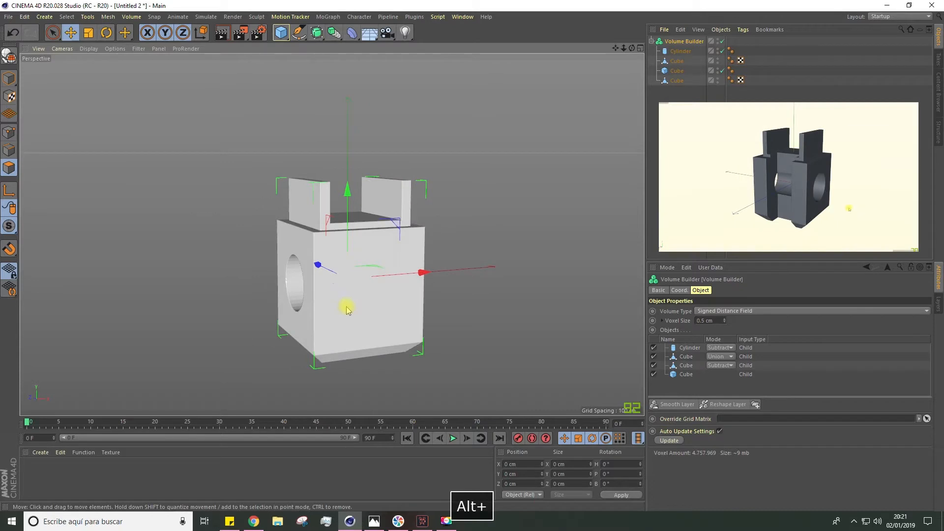
left_click_drag(399, 250, 379, 238, "alt")
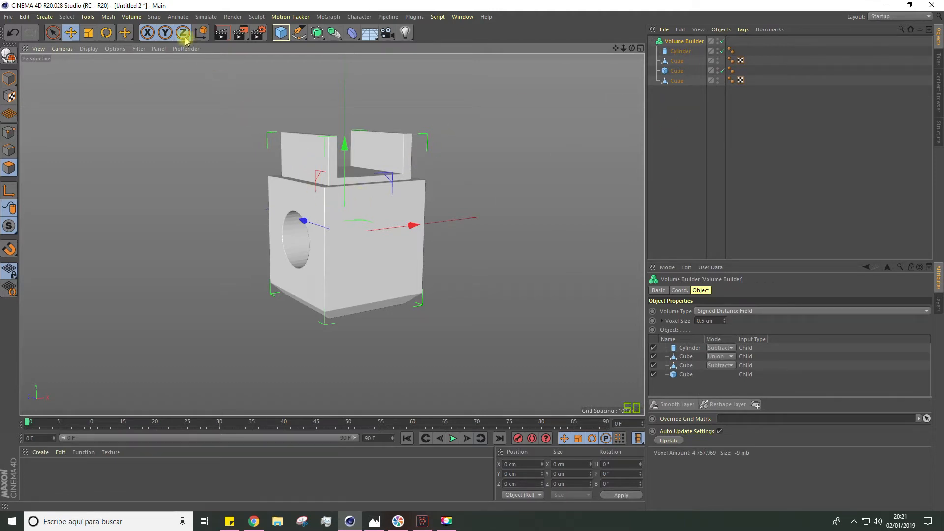
left_click(132, 17)
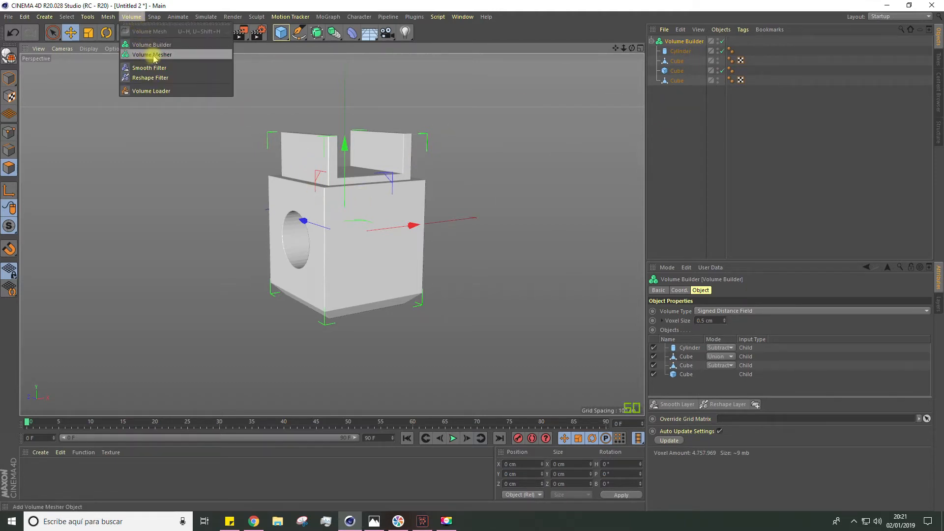
left_click(648, 148)
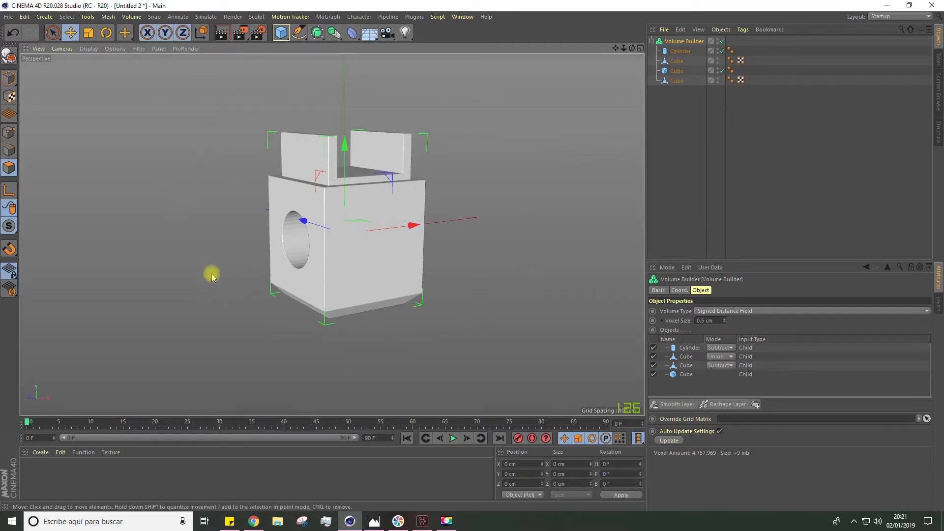
Add a Smooth Layer above all objects in the Volume Builder and check the rounded edges up close
scroll(337, 202, "up", 5)
mouse_move(393, 250)
left_mouse_down("alt")
mouse_move(325, 271)
mouse_move(386, 261)
left_mouse_up("alt")
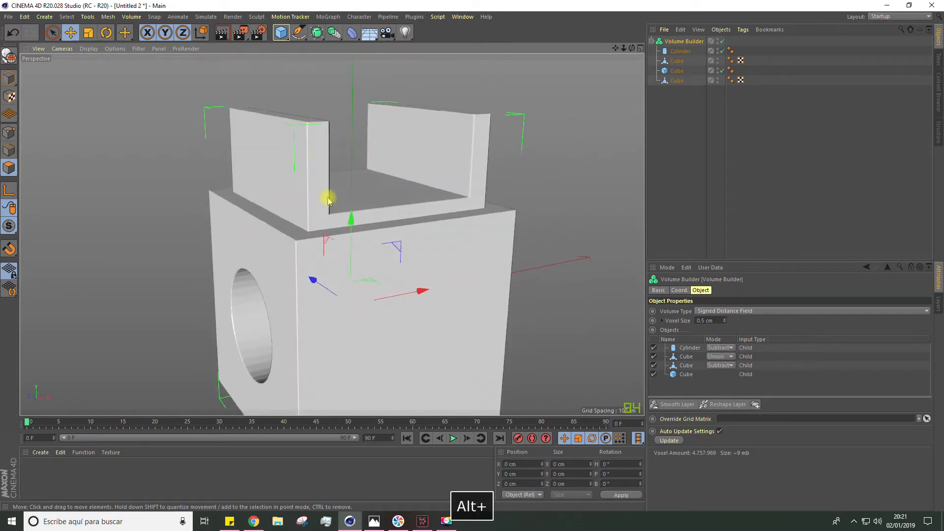
left_click_drag(327, 201, 329, 173, "alt")
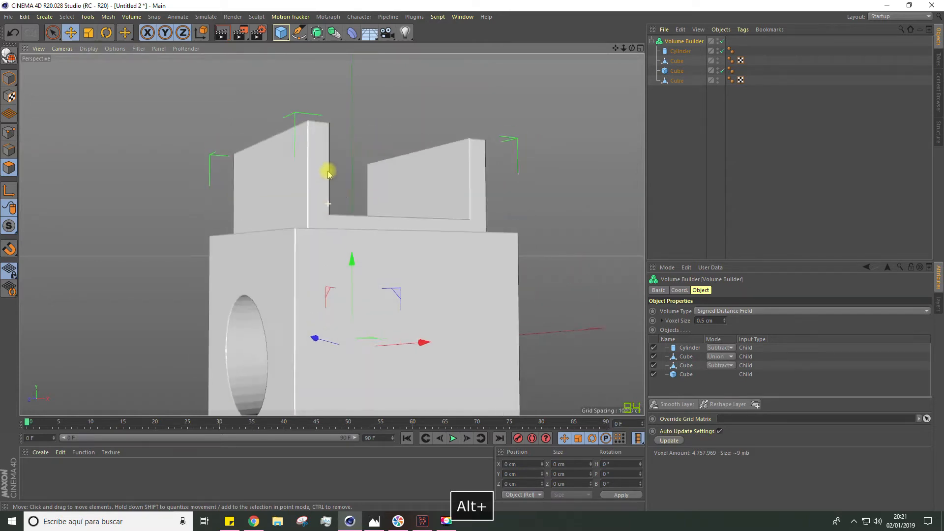
left_click(668, 404)
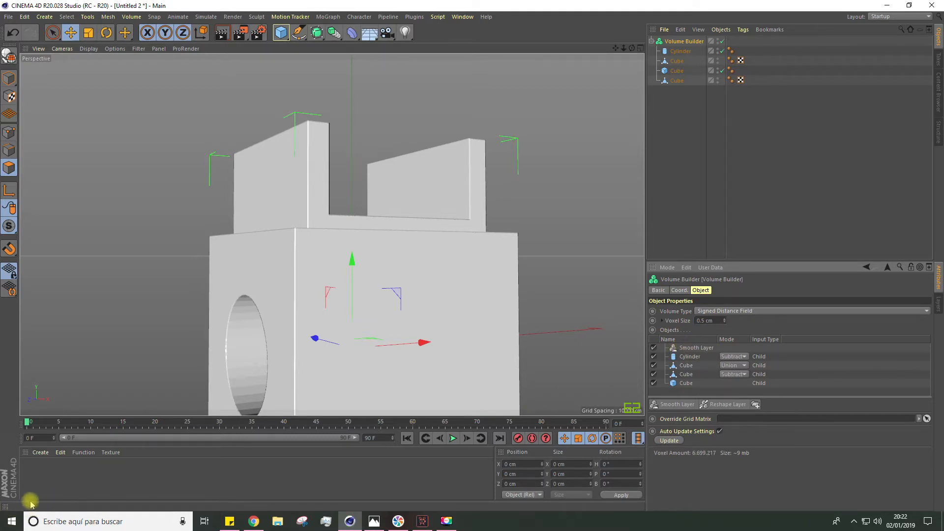
left_click_drag(229, 282, 201, 196, "alt")
scroll(238, 198, "up", 5)
left_click_drag(297, 185, 304, 207, "alt")
scroll(405, 272, "down", 5)
middle_click_drag(409, 302, 334, 183, "alt")
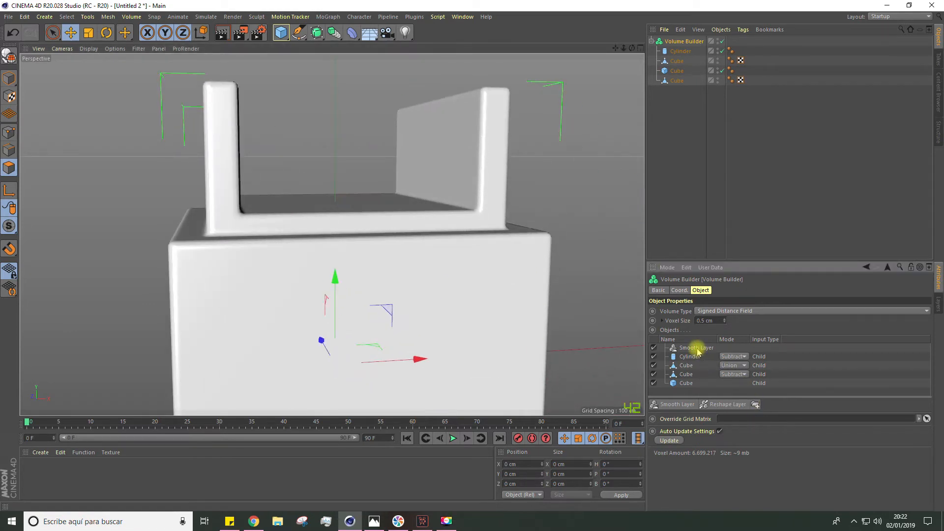
Move the Smooth Layer down to just above the lowest cube in the Volume Builder and check which edges it smooths
left_click_drag(698, 360, 695, 380)
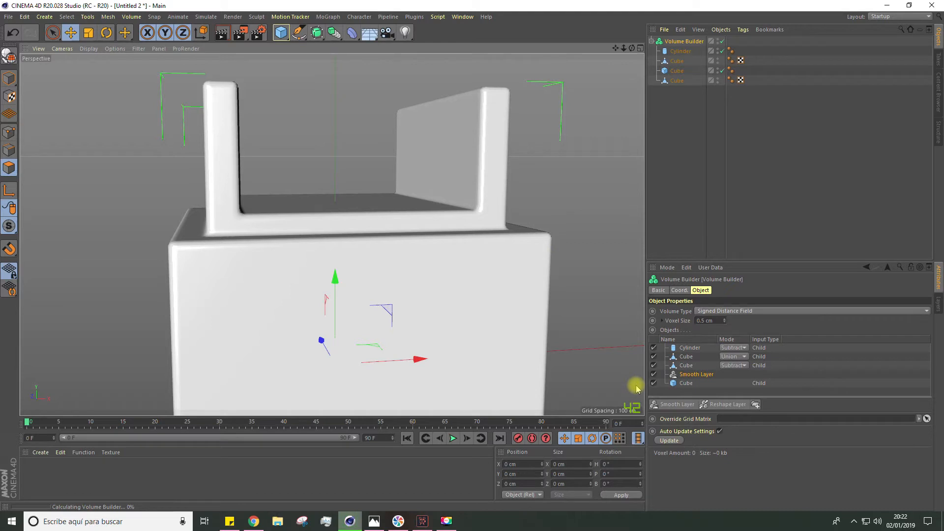
left_click_drag(495, 322, 371, 320, "alt")
left_click(685, 383)
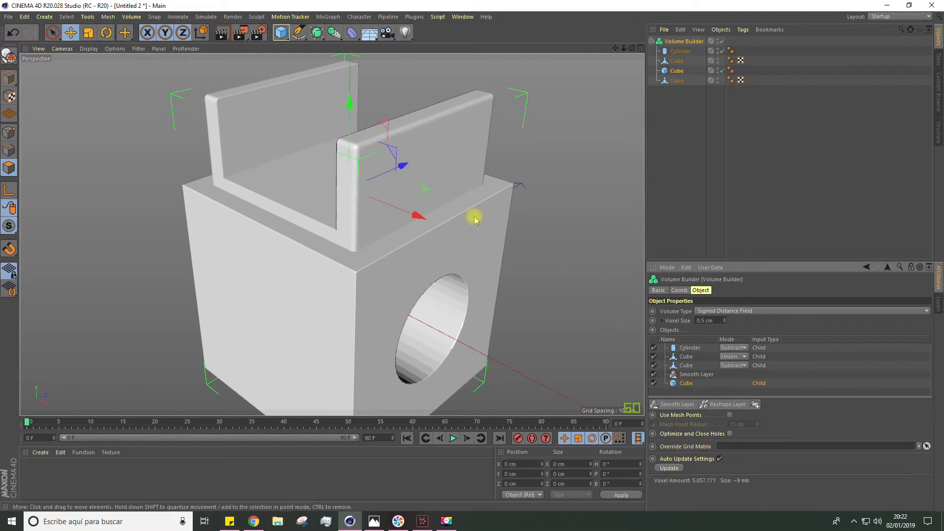
left_click_drag(474, 220, 516, 207, "alt")
left_click_drag(443, 276, 414, 254, "alt")
scroll(412, 254, "up", 3)
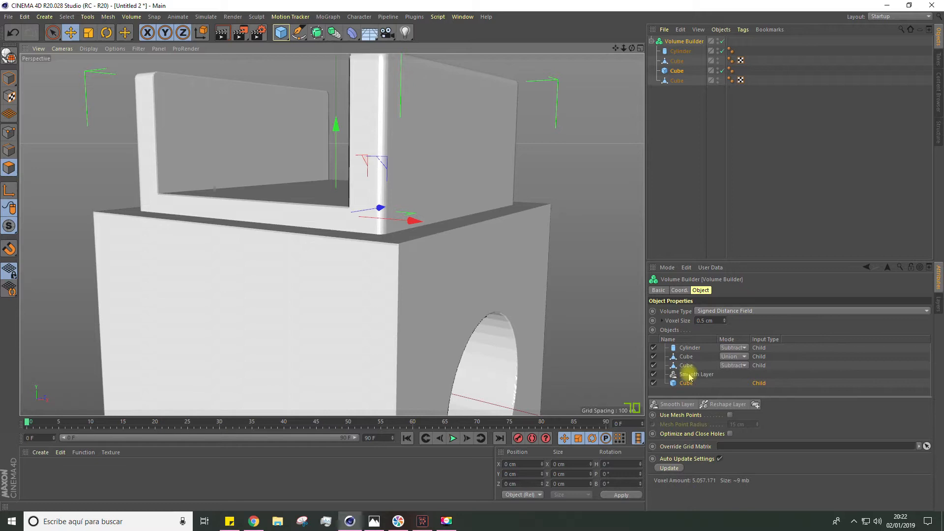
Move the Smooth Layer back to the top of the Volume Builder's object list so it smooths the whole block
left_click_drag(689, 376, 689, 345)
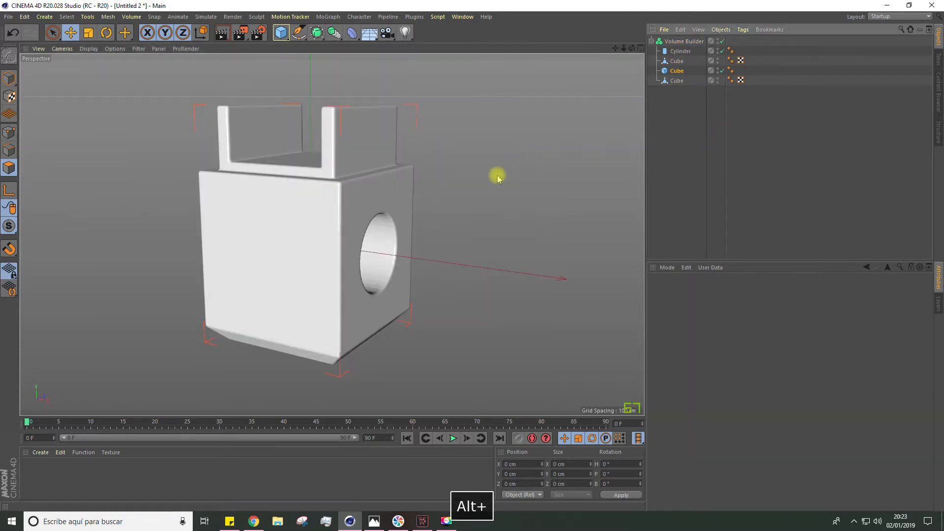
left_click_drag(500, 222, 590, 187, "alt")
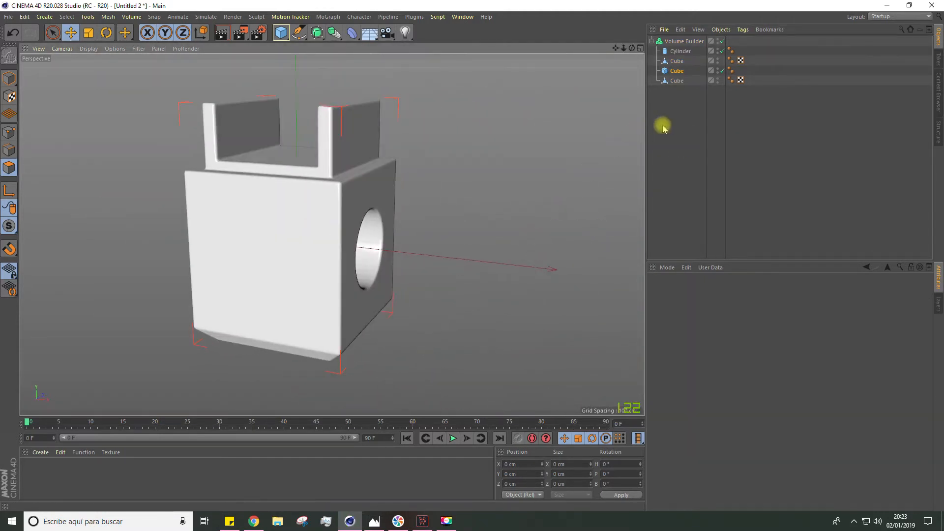
Set the Volume Builder's voxel size to 5 cm and look at its effect on the block
left_click(687, 42)
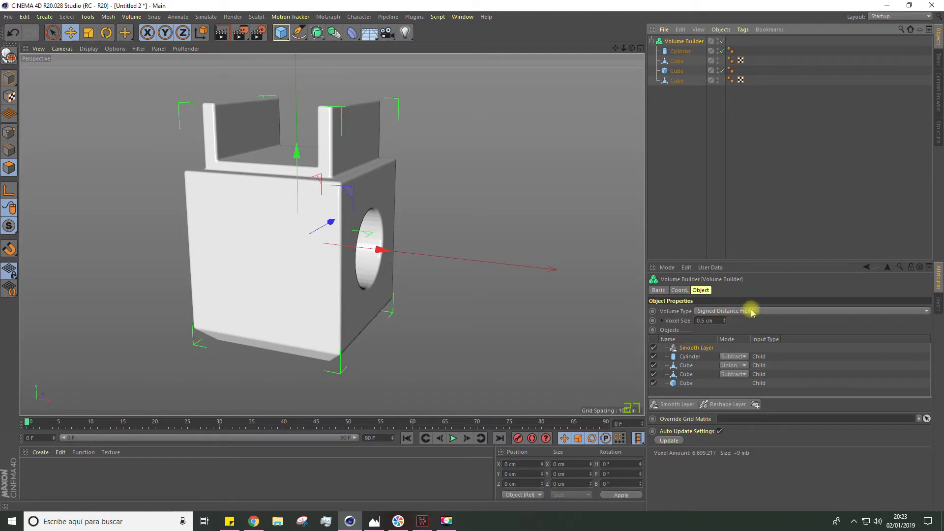
mouse_move(419, 259)
left_mouse_down("alt")
mouse_move(409, 213)
mouse_move(510, 161)
mouse_move(455, 232)
mouse_move(280, 169)
mouse_move(329, 154)
mouse_move(257, 156)
mouse_move(311, 186)
mouse_move(228, 154)
mouse_move(293, 219)
mouse_move(352, 143)
mouse_move(349, 235)
mouse_move(186, 221)
mouse_move(443, 312)
left_mouse_up("alt")
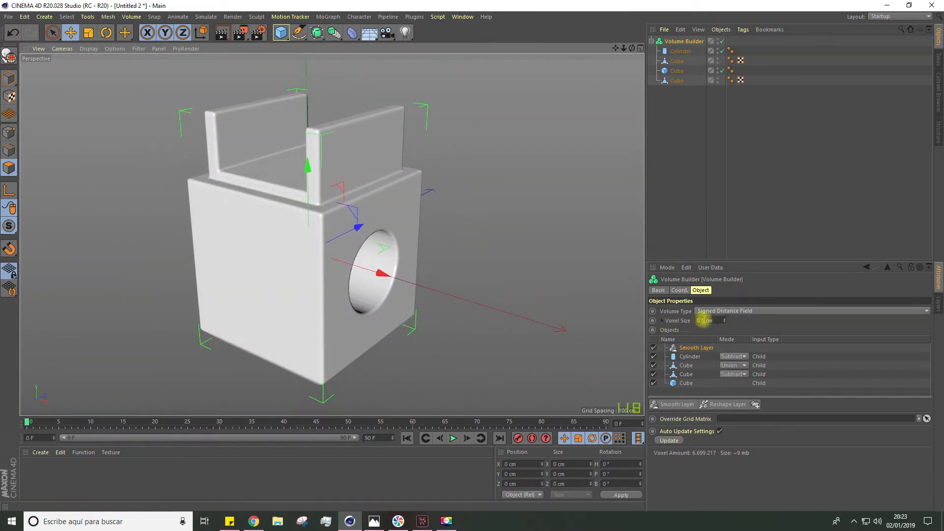
left_click(706, 320)
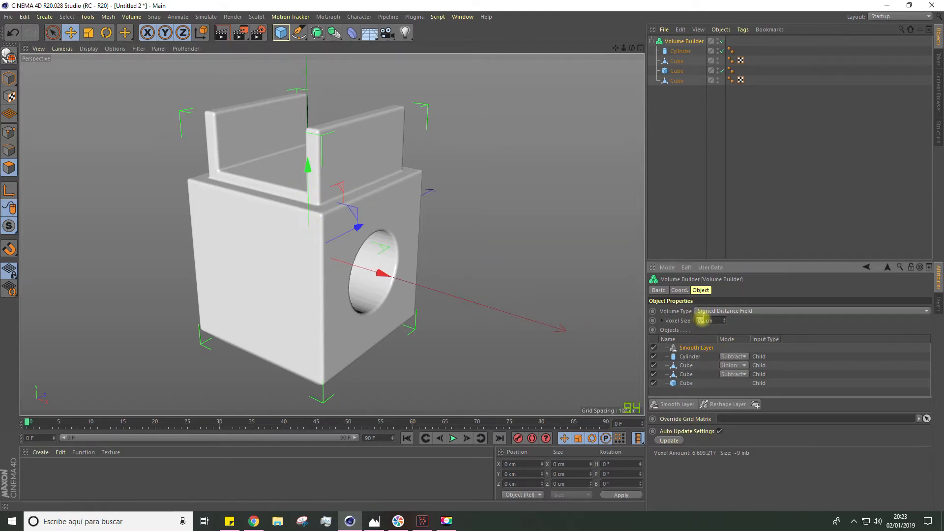
type("5")
key("Return")
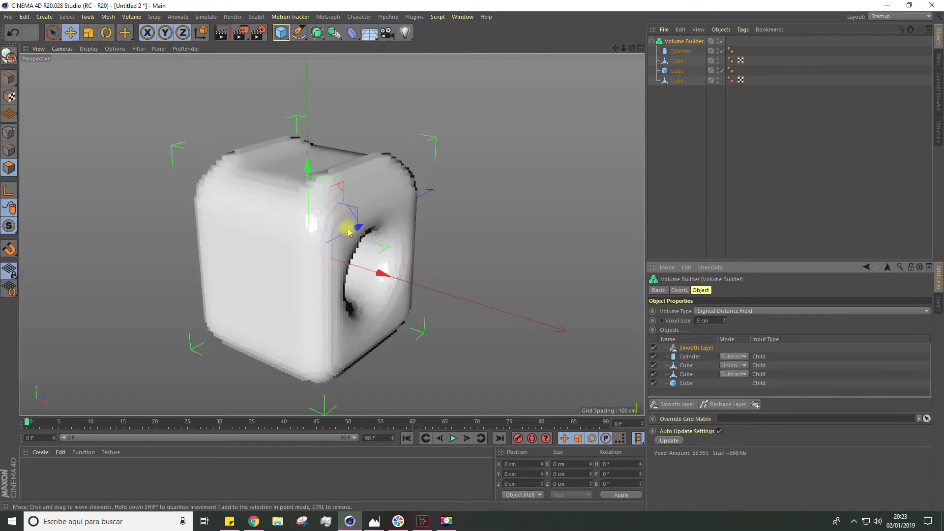
left_click_drag(337, 236, 300, 243, "alt")
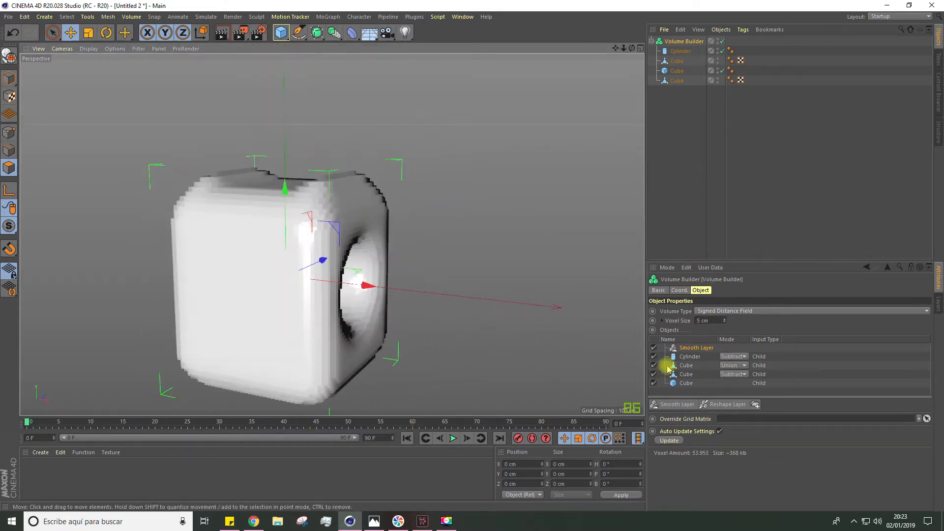
Set the Volume Builder's voxel size to 2 cm
left_click(701, 321)
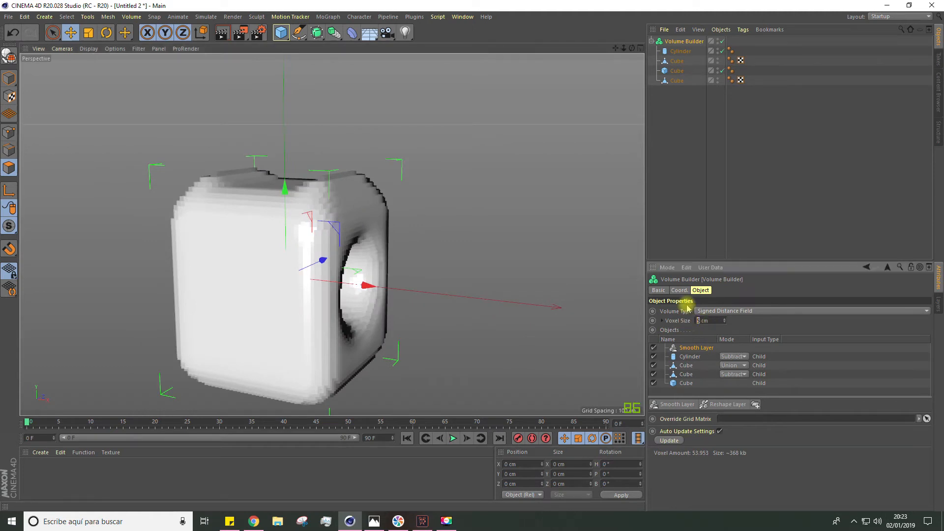
type("2")
key("Return")
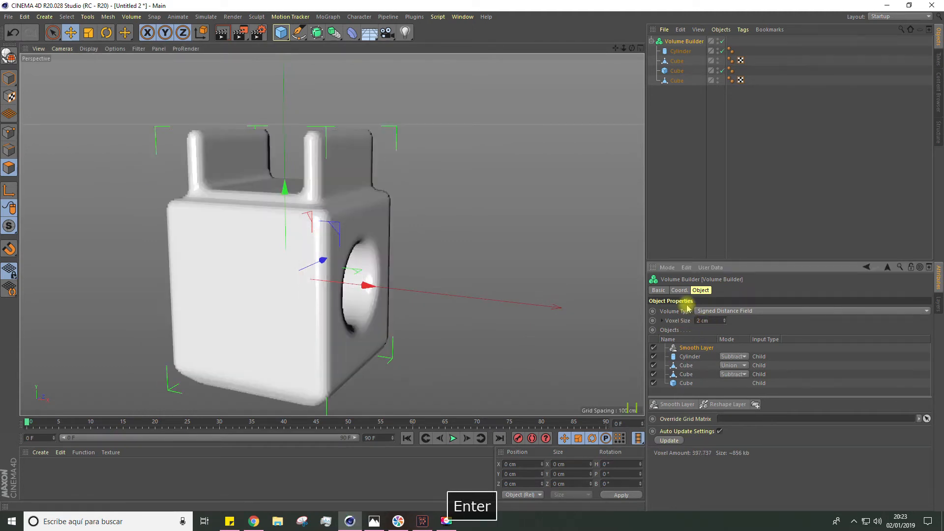
Add a 200 cm cube, move it in front of the block to about Z -142 cm, and make it editable
left_click_drag(492, 212, 354, 257, "alt")
left_click_drag(293, 72, 360, 45, "alt")
left_click_drag(343, 88, 264, 137, "alt")
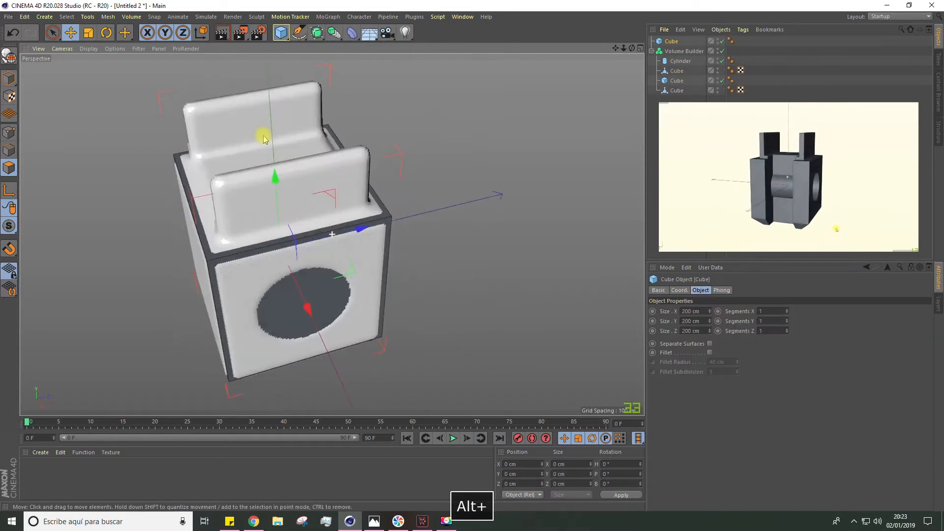
left_click_drag(358, 231, 265, 187, "alt")
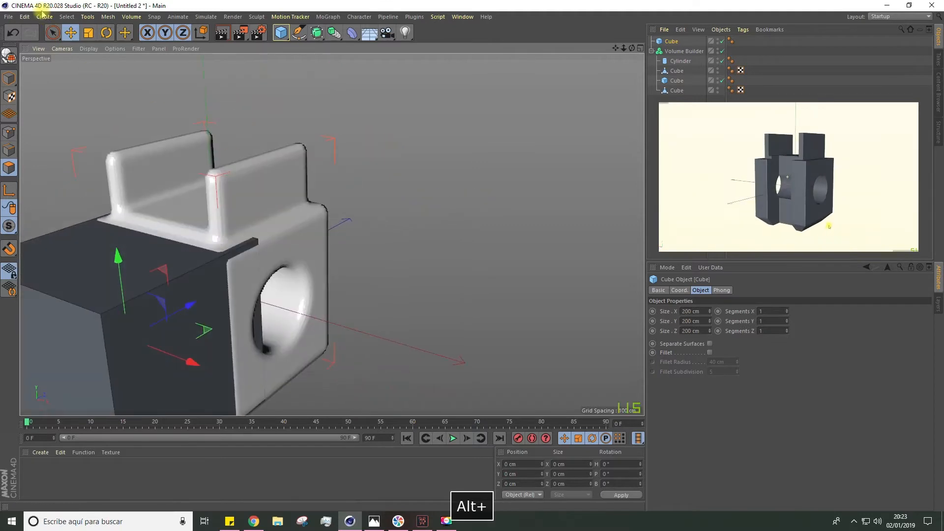
left_click(9, 56)
left_click_drag(75, 139, 206, 121, "alt")
Scale the new cube as an object to about 92 cm in X and 265 cm in Y
left_click(85, 33)
left_click_drag(238, 193, 263, 186, "alt")
left_click(11, 78)
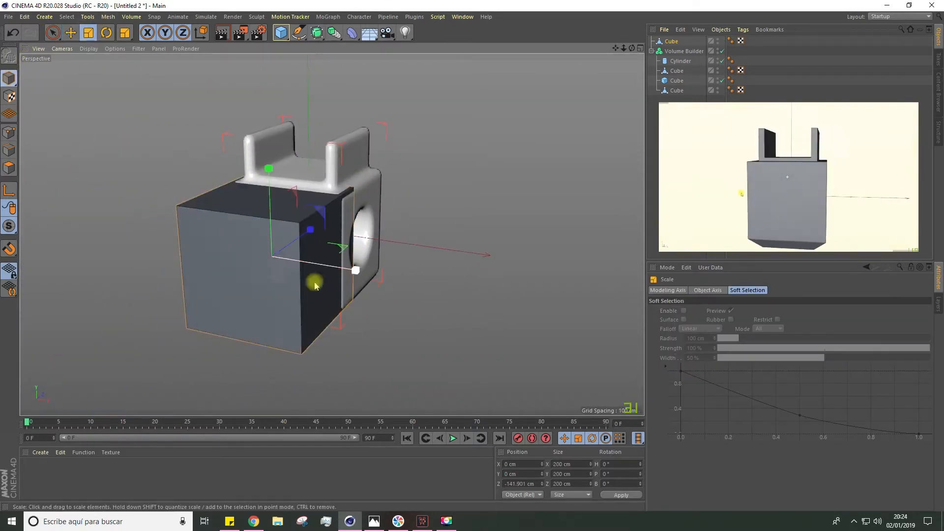
left_click_drag(357, 270, 290, 236)
left_click_drag(269, 168, 275, 138)
left_click_drag(275, 138, 260, 237, "alt")
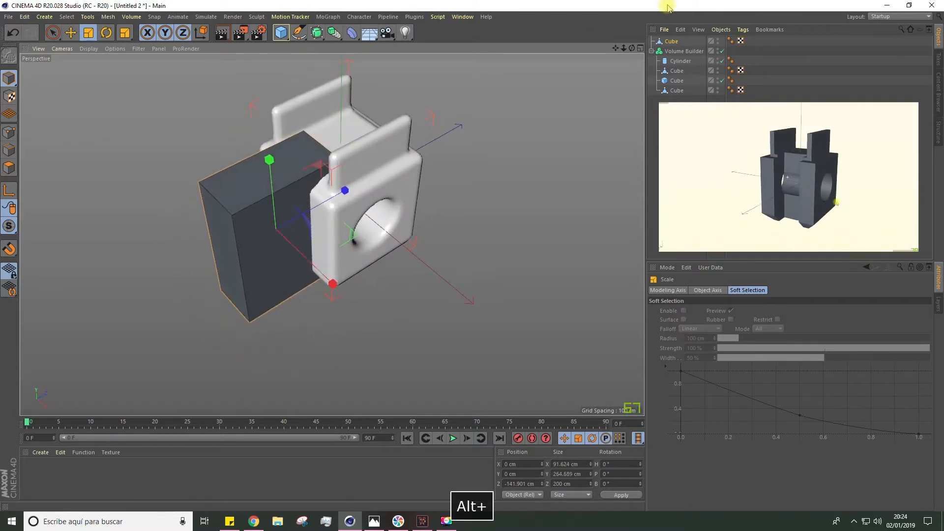
Make the new cube the first child of the Volume Builder and show the builder's object settings
left_click(672, 42)
left_click_drag(676, 61, 676, 55)
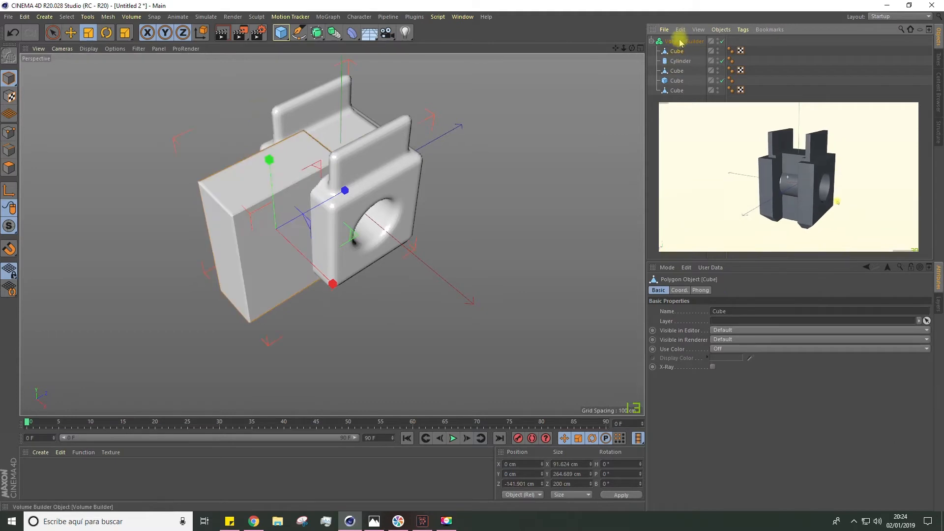
left_click(682, 41)
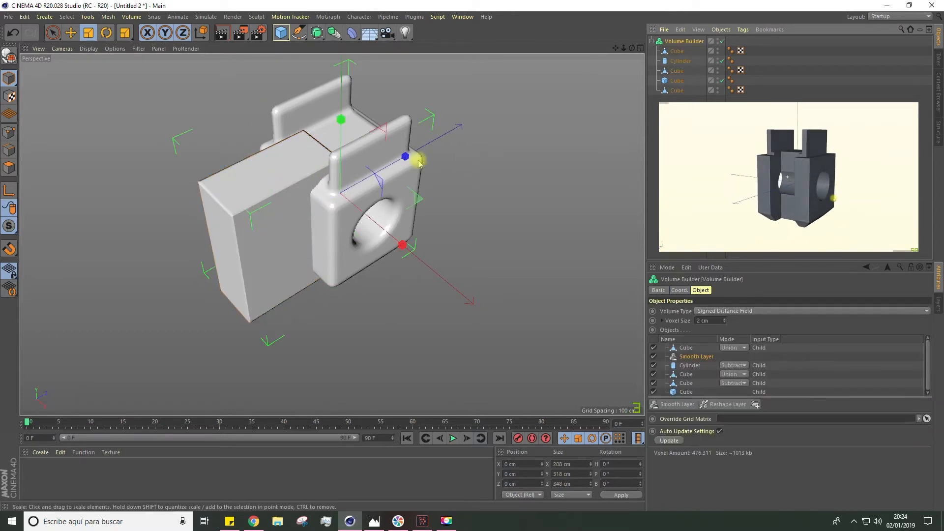
left_click(676, 51)
left_click(681, 42)
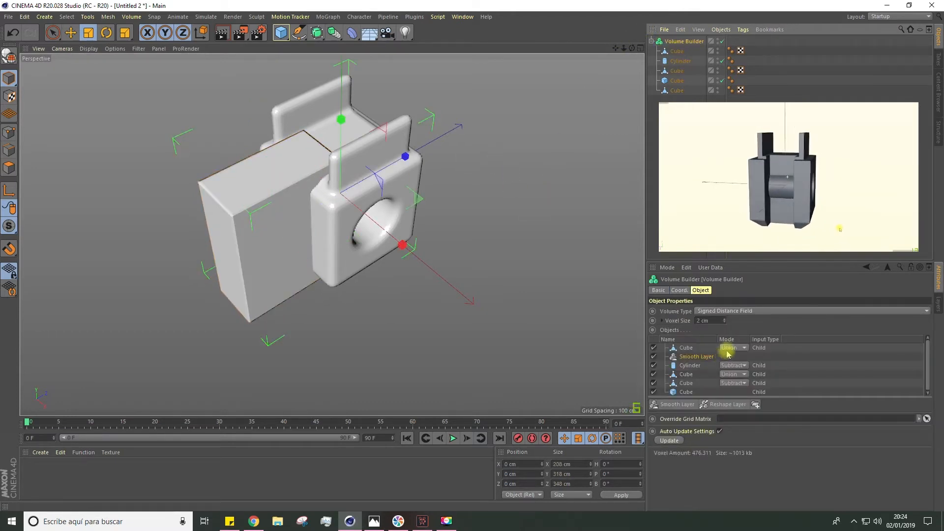
Place the new cube below the Smooth Layer in the Volume Builder's list and set its mode to Subtract
left_click(686, 349)
left_click_drag(687, 360, 686, 345)
left_click(732, 357)
left_click(733, 377)
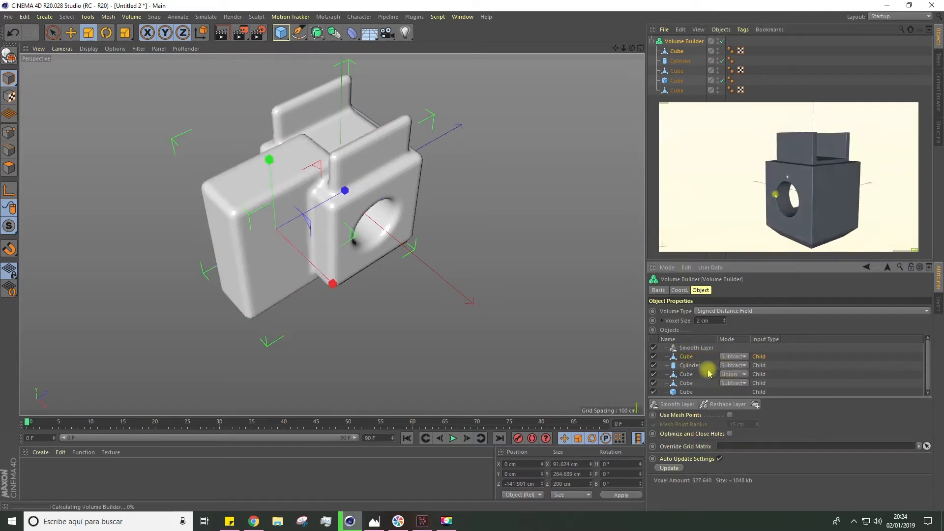
left_click_drag(391, 311, 339, 251, "alt")
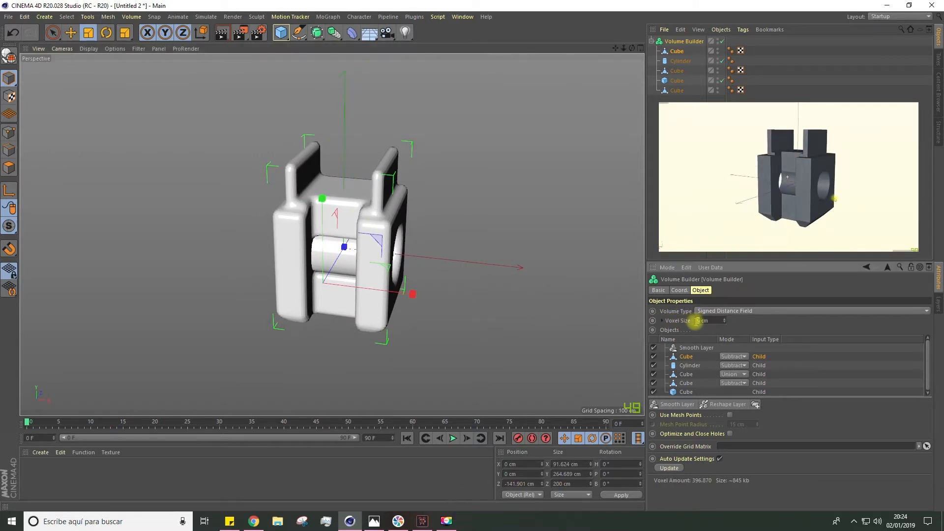
Set the Volume Builder's voxel size to 0.5 cm for a finer block
left_click_drag(697, 319, 701, 321)
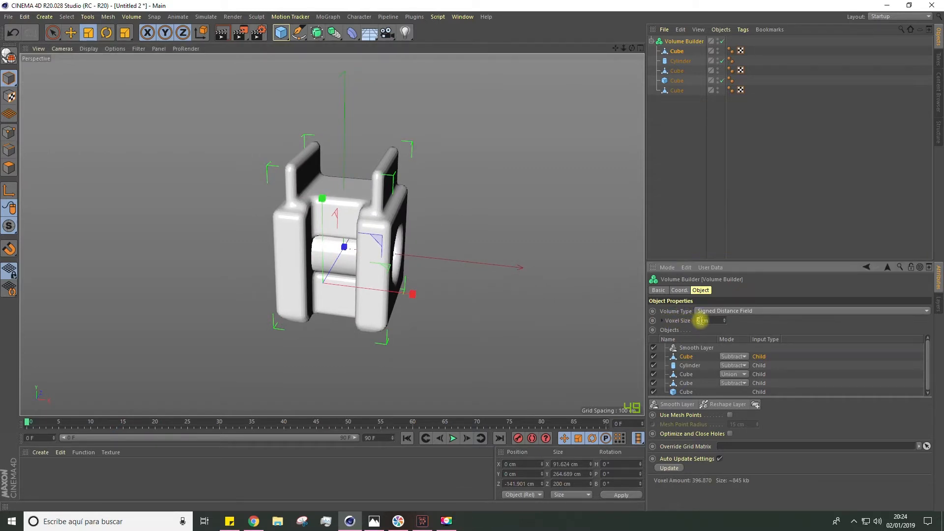
left_click_drag(584, 320, 509, 275, "alt")
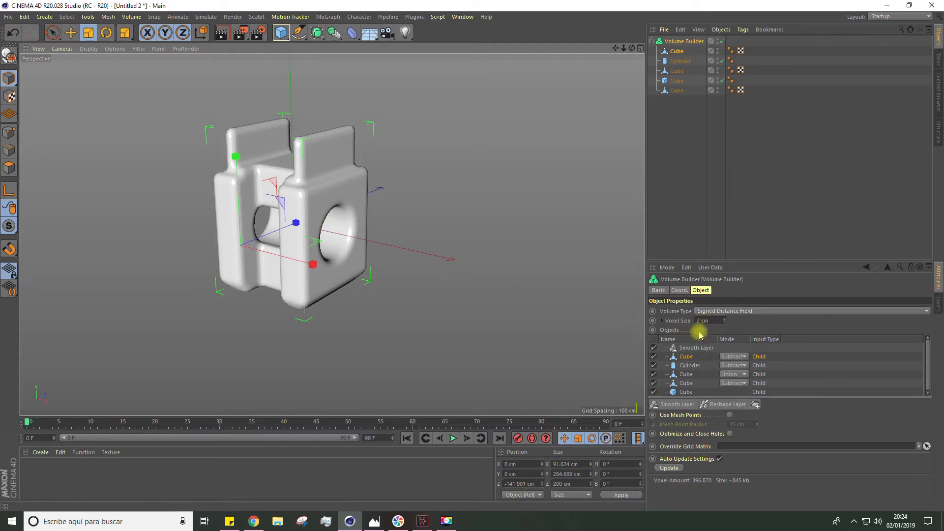
double_click(700, 320)
type("0.5")
key("Return")
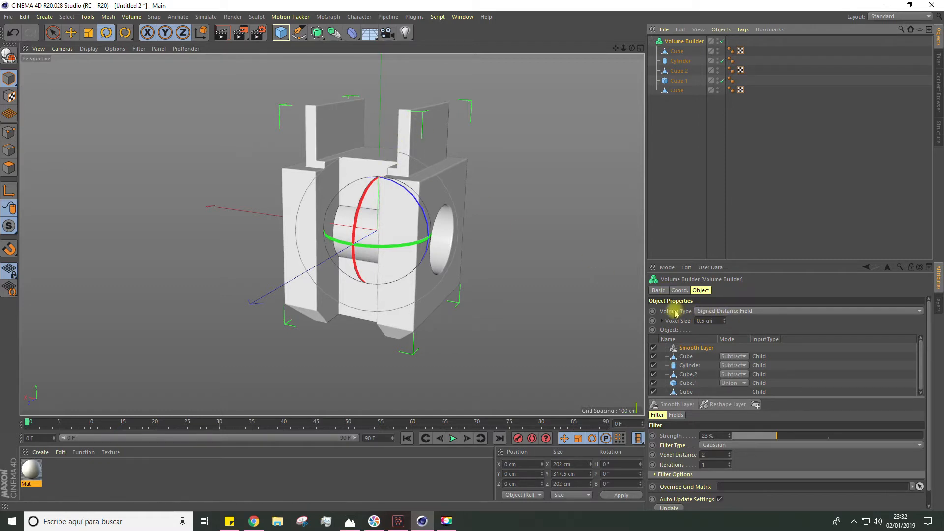
Try the Intersect mode on the front cube in the Volume Builder
left_click(708, 311)
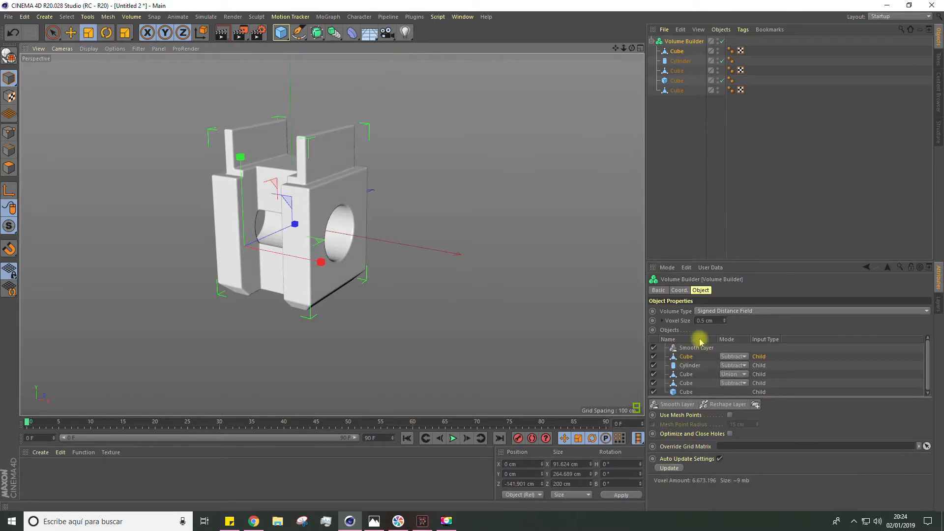
left_click(733, 357)
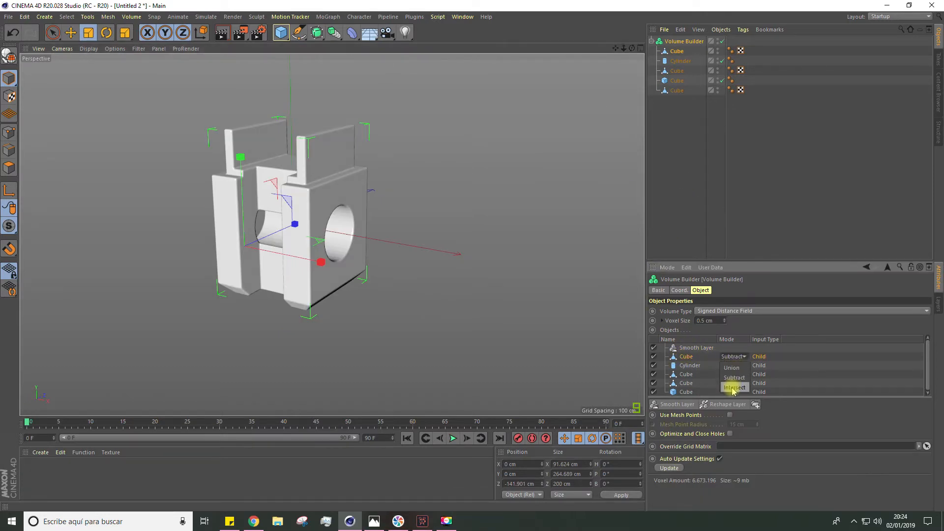
left_click(733, 388)
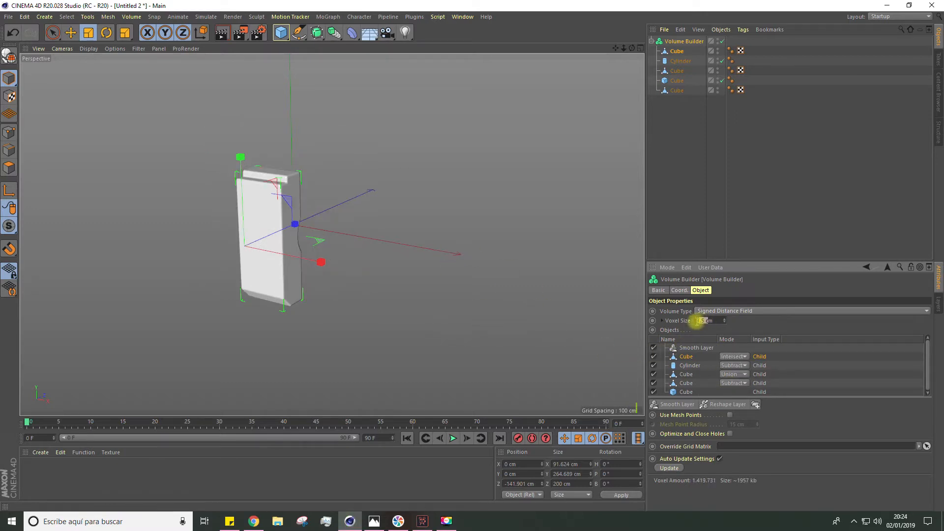
Set the Volume Builder's voxel size to 2 cm and examine the intersected shape from several sides
type("200")
key("Return")
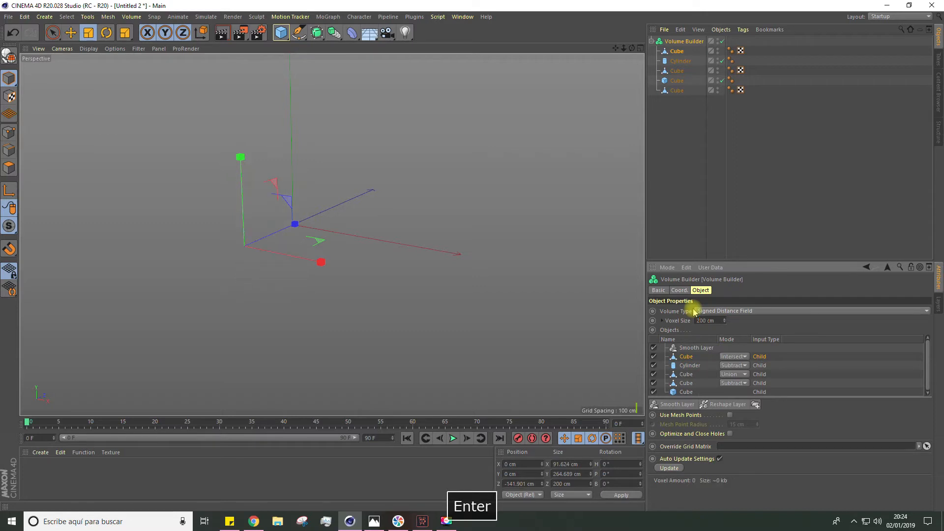
type("2")
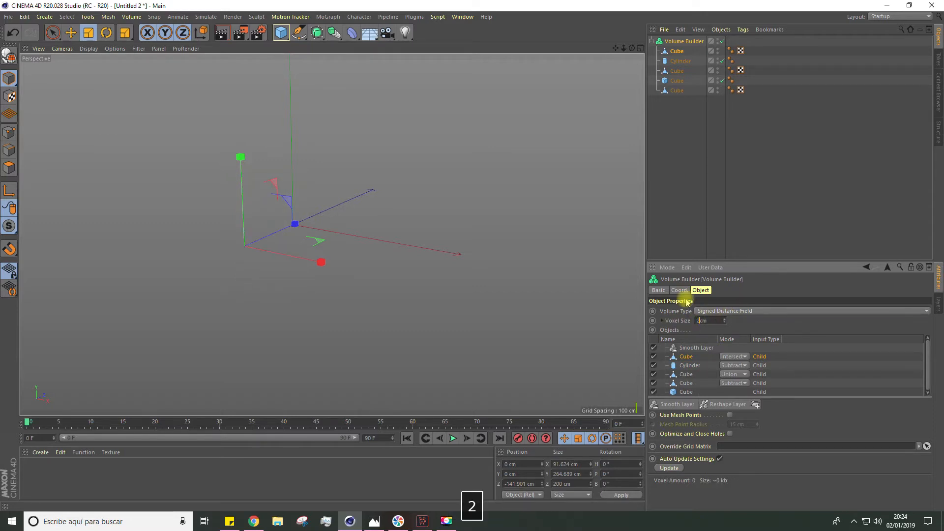
key("Return")
left_click_drag(371, 246, 291, 221, "alt")
scroll(292, 219, "up", 5)
left_click_drag(369, 233, 321, 182, "alt")
right_click_drag(320, 181, 287, 162, "alt")
mouse_move(287, 161)
left_mouse_down("alt")
mouse_move(306, 135)
mouse_move(297, 147)
left_mouse_up("alt")
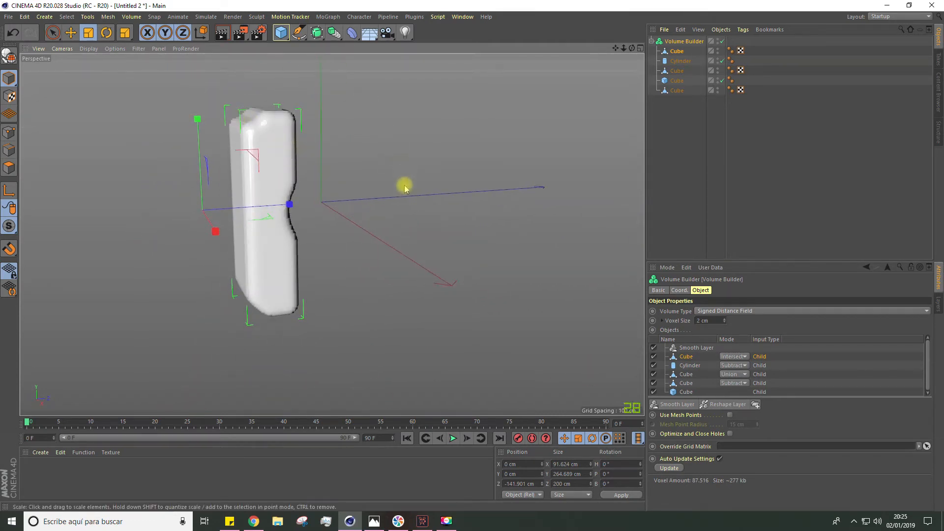
left_click_drag(217, 183, 187, 170, "alt")
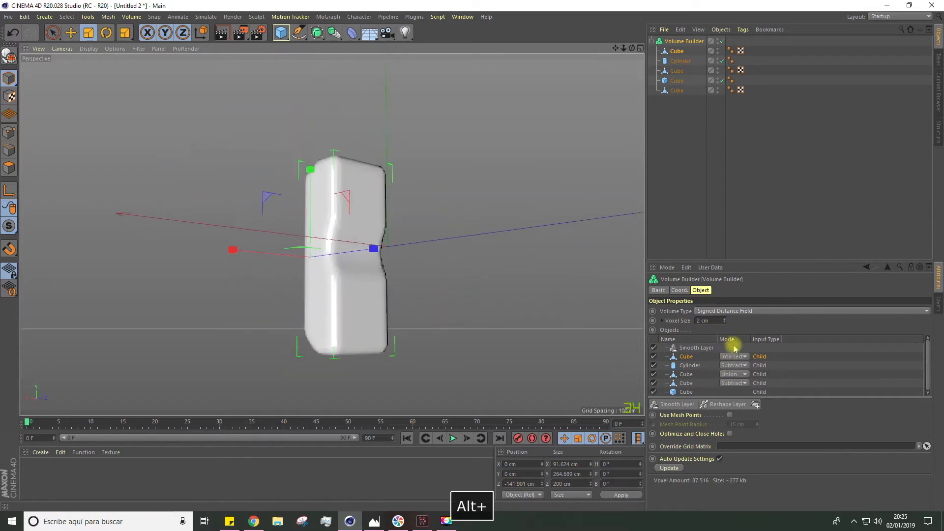
Set the voxel size to 0.5 cm and return the front cube's mode to Subtract in the Volume Builder
left_click_drag(701, 321, 690, 322)
type("0.5")
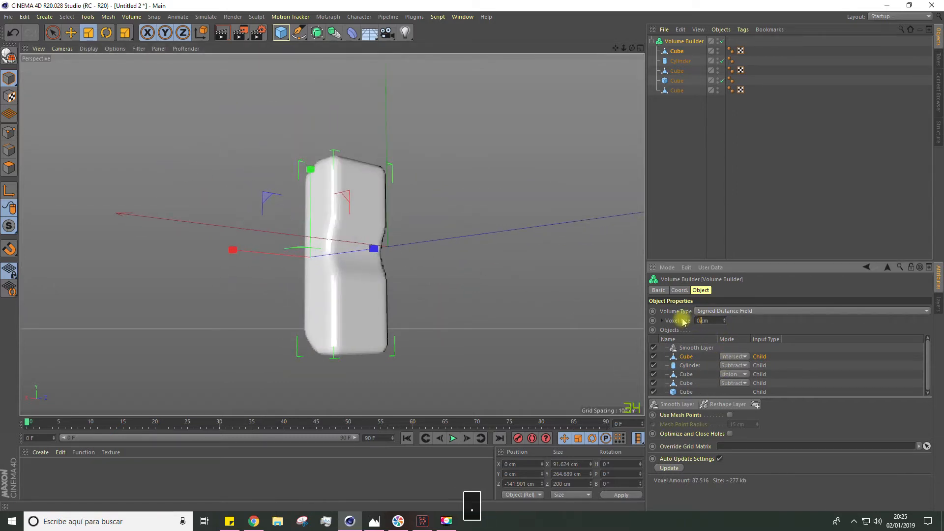
key("Return")
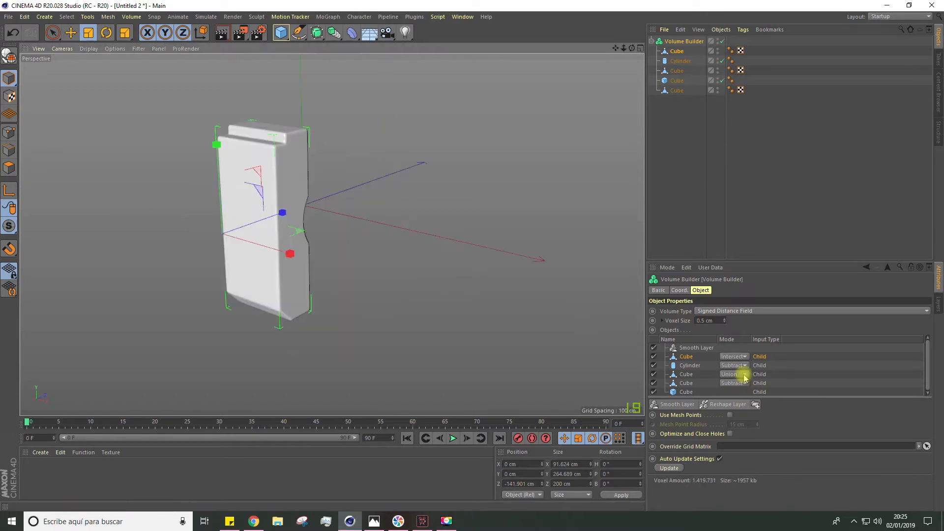
left_click(734, 357)
left_click(732, 365)
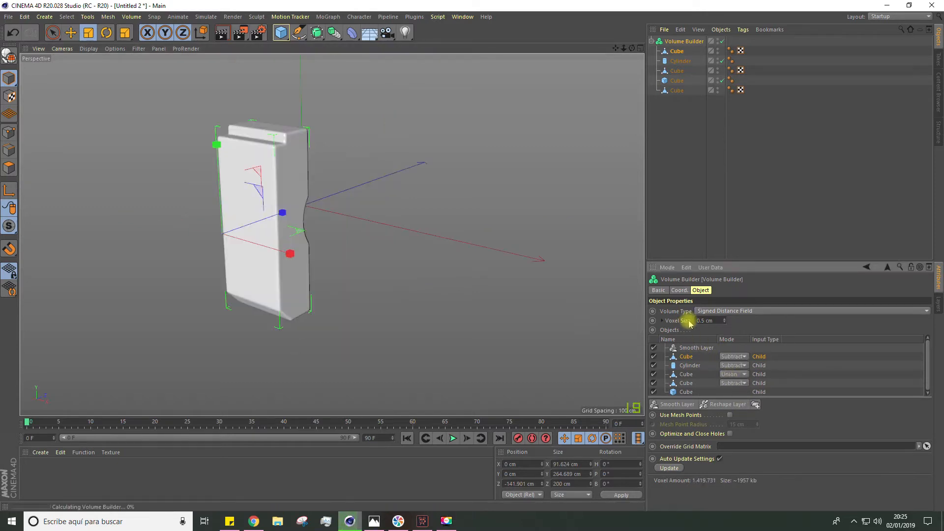
middle_click_drag(493, 267, 497, 269, "alt")
left_click_drag(497, 269, 453, 188, "alt")
Add a Volume Mesher and make the Volume Builder its child
left_click(664, 211)
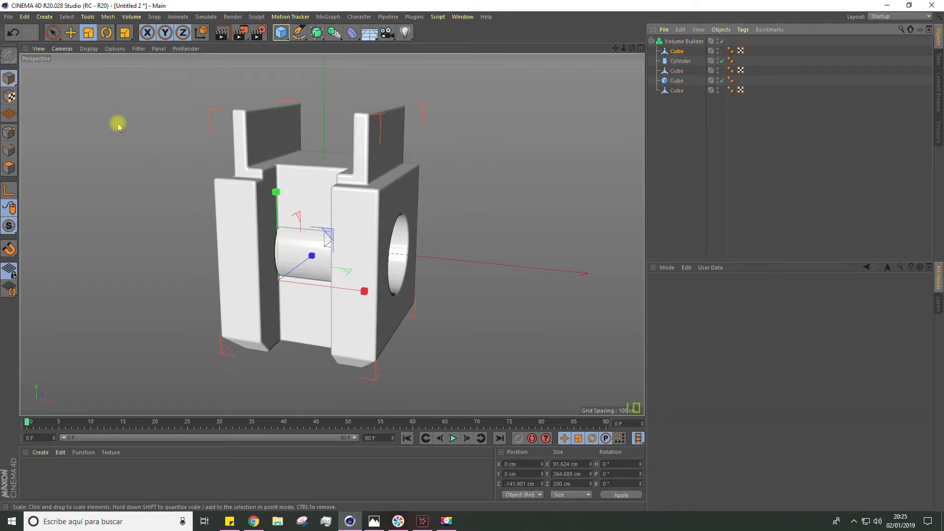
left_click(131, 17)
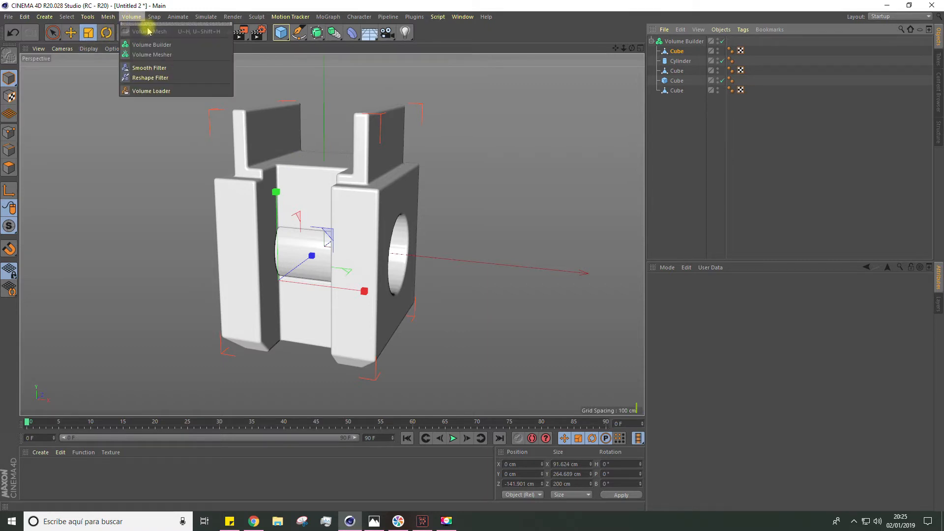
left_click(151, 55)
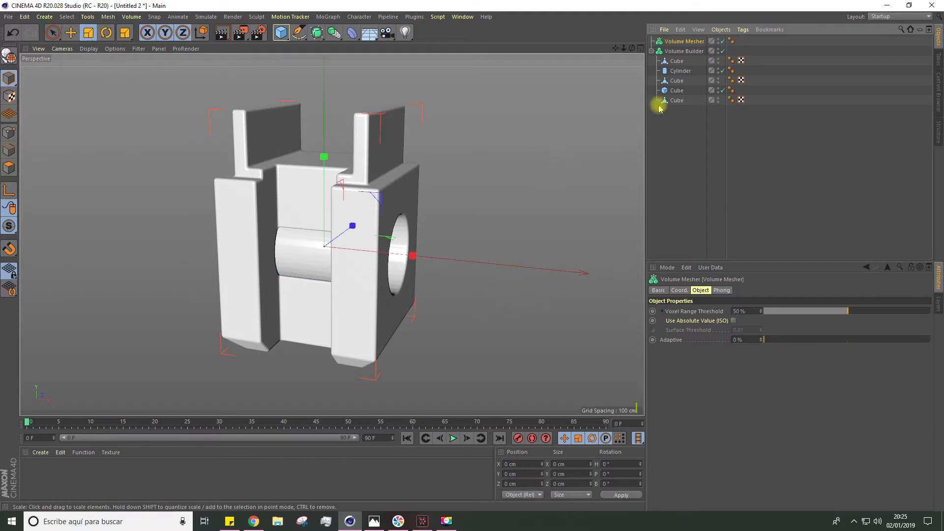
left_click(682, 52)
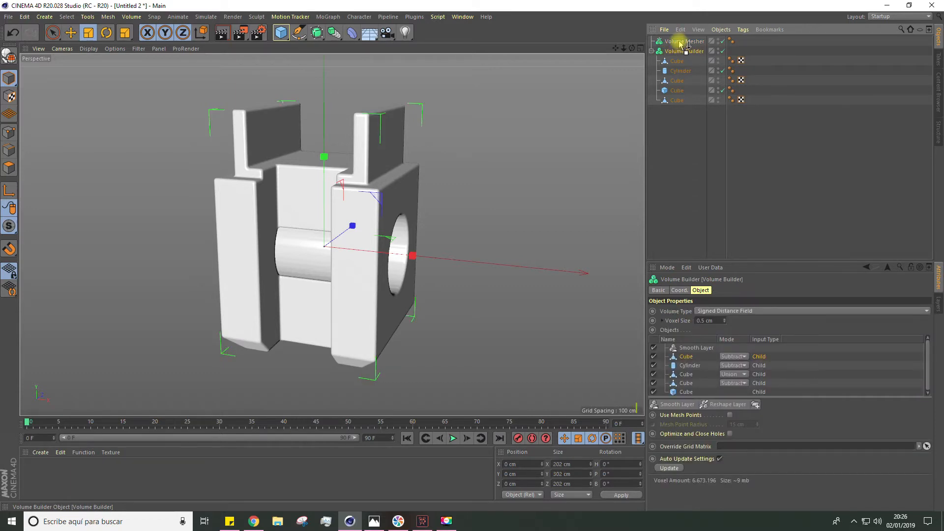
left_click_drag(681, 43, 682, 42)
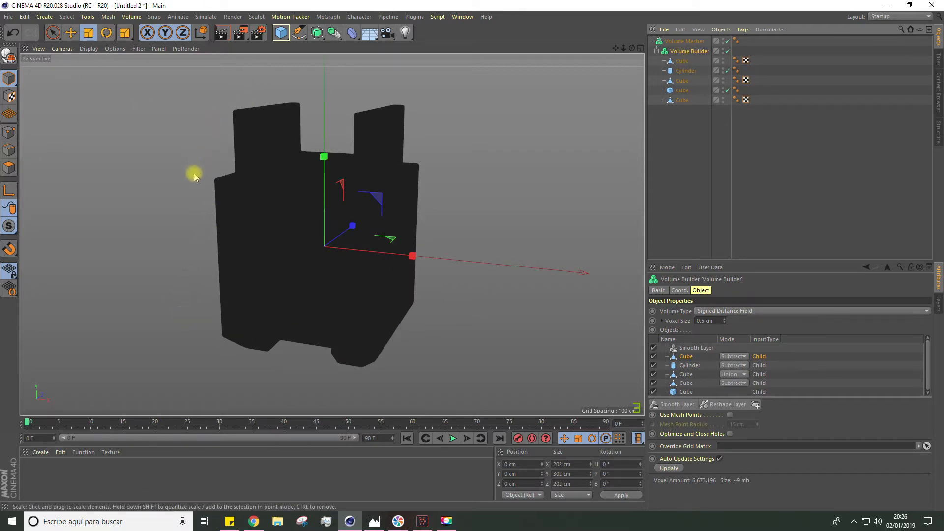
Examine the generated mesh's polygon density up close and switch the viewport to Gouraud Shading without lines
scroll(231, 123, "up", 5)
left_click_drag(246, 136, 173, 104, "alt")
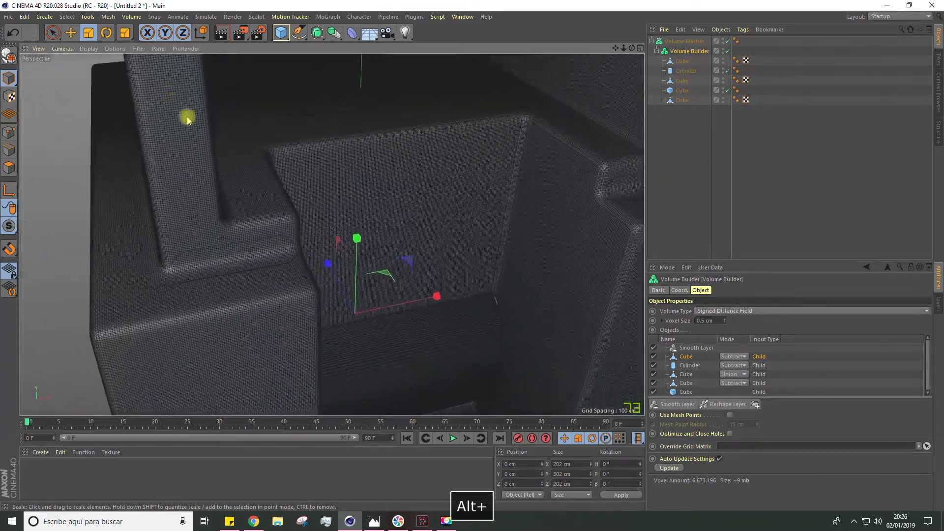
scroll(217, 252, "up", 5)
left_click_drag(217, 252, 247, 233, "alt")
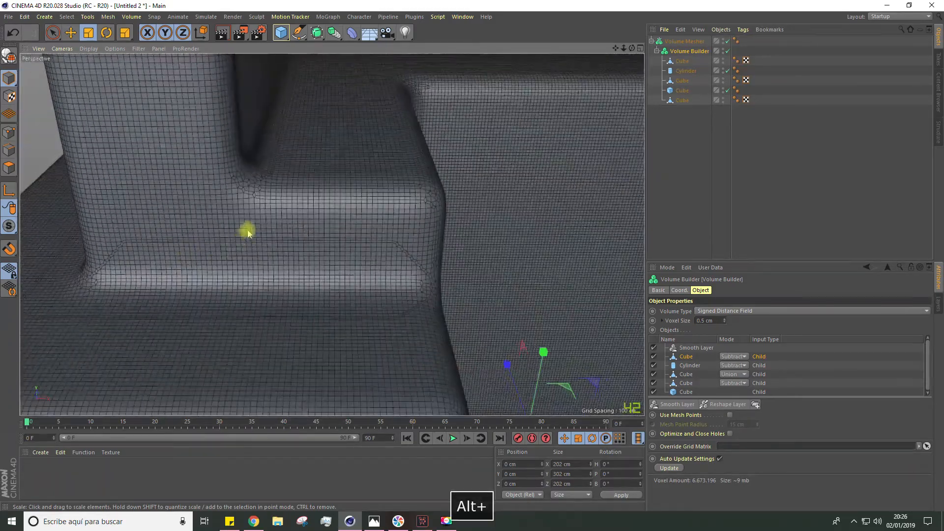
scroll(247, 234, "down", 5)
left_click(89, 48)
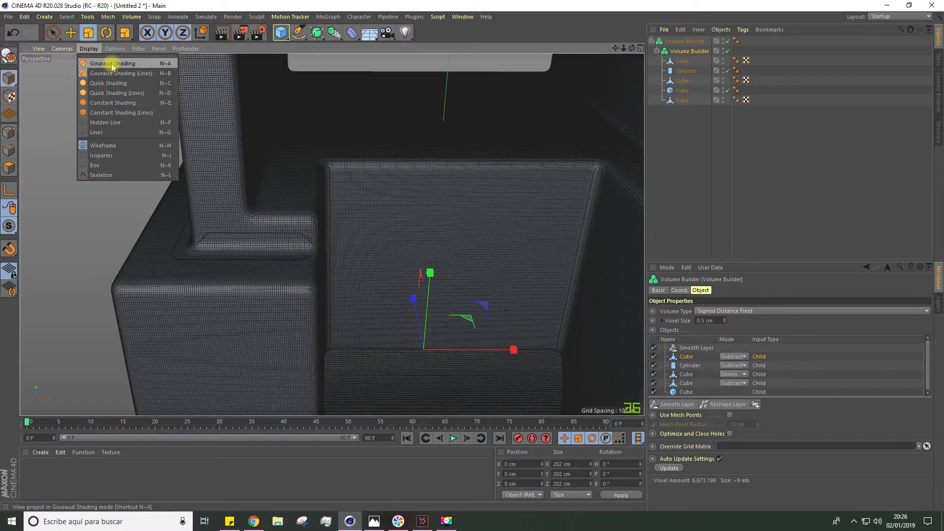
left_click(113, 64)
scroll(369, 257, "down", 10)
mouse_move(375, 266)
left_mouse_down("alt")
mouse_move(287, 273)
mouse_move(213, 152)
mouse_move(279, 175)
mouse_move(166, 185)
mouse_move(264, 183)
left_mouse_up("alt")
Select the Volume Mesher and switch the viewport display to Gouraud Shading (Lines)
left_click(684, 41)
mouse_move(350, 179)
left_mouse_down("alt")
mouse_move(259, 215)
mouse_move(340, 216)
mouse_move(352, 243)
mouse_move(295, 162)
left_mouse_up("alt")
left_click(89, 49)
left_click(98, 74)
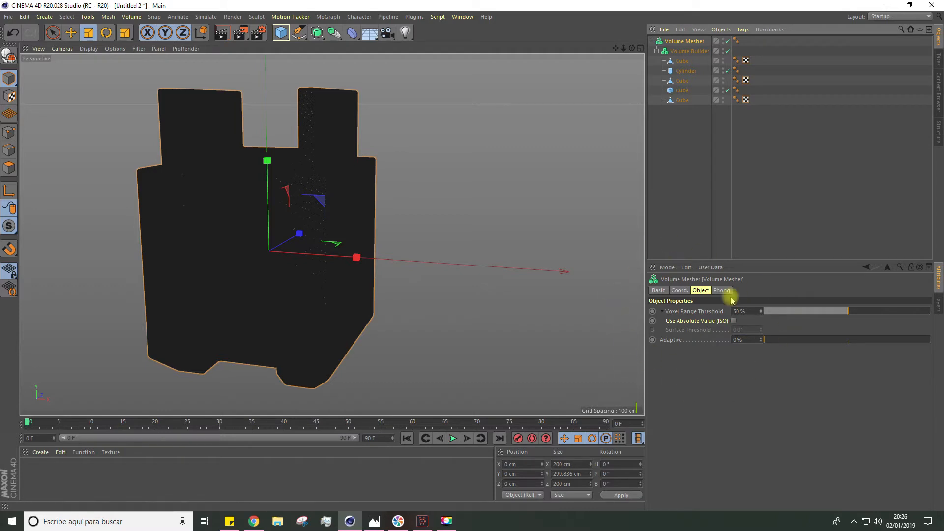
Set the Volume Mesher's Voxel Range Threshold to 49% and its Adaptive value to 50.9%
left_click(663, 315)
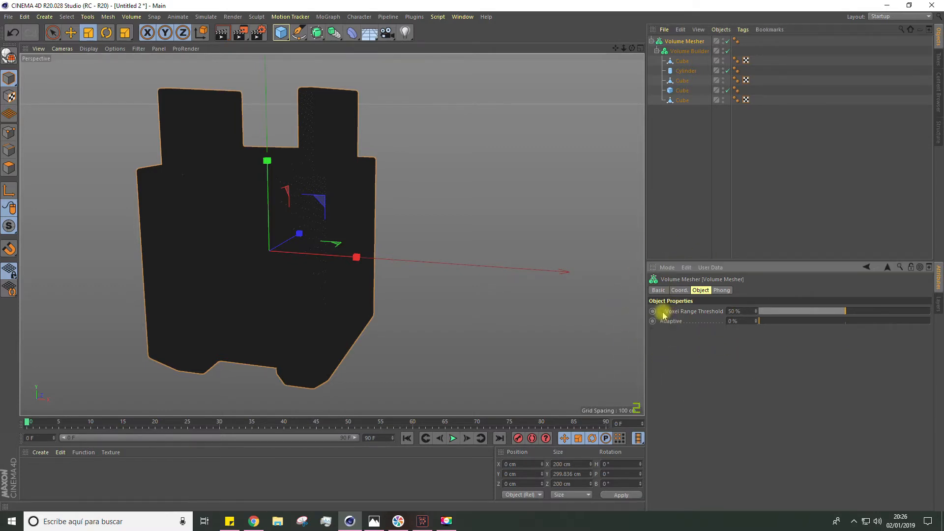
left_click(663, 312)
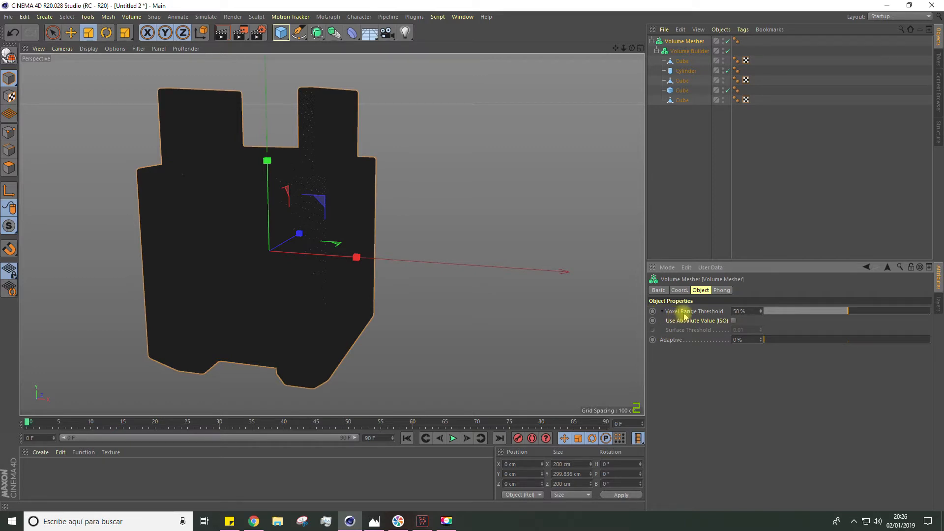
left_click_drag(798, 315, 847, 317)
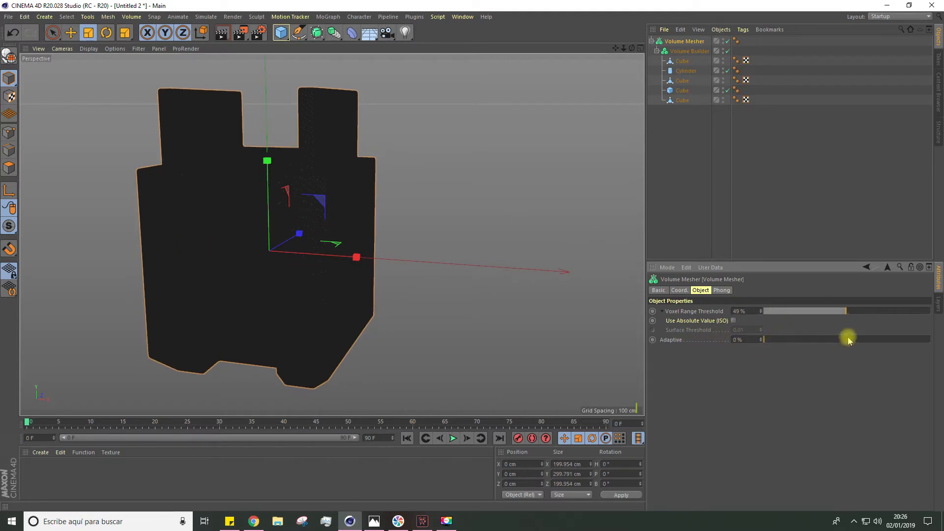
left_click_drag(845, 338, 848, 340)
left_click_drag(482, 290, 478, 298, "alt")
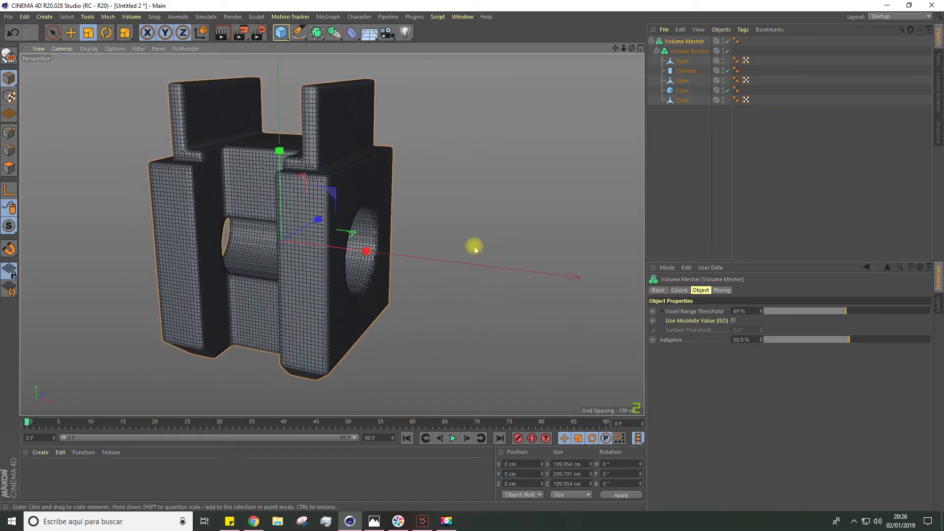
Raise the Volume Mesher's Adaptive value to 93.7% and check the reduced mesh from several angles
left_click_drag(475, 247, 486, 251, "alt")
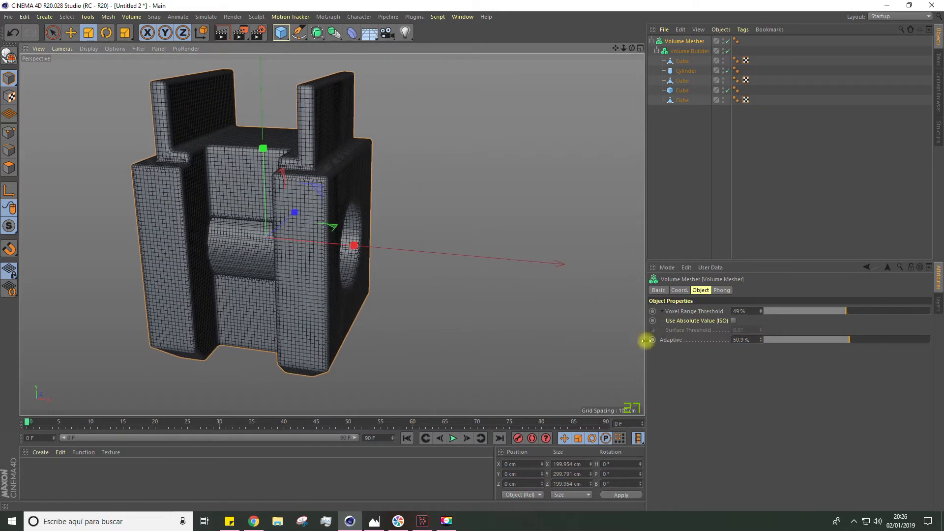
left_click_drag(854, 343, 898, 340)
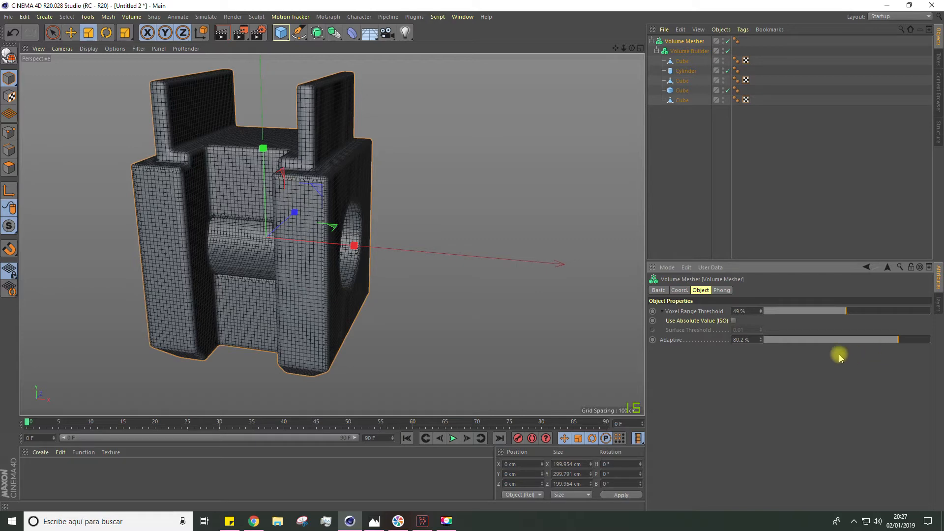
left_click_drag(897, 343, 920, 340)
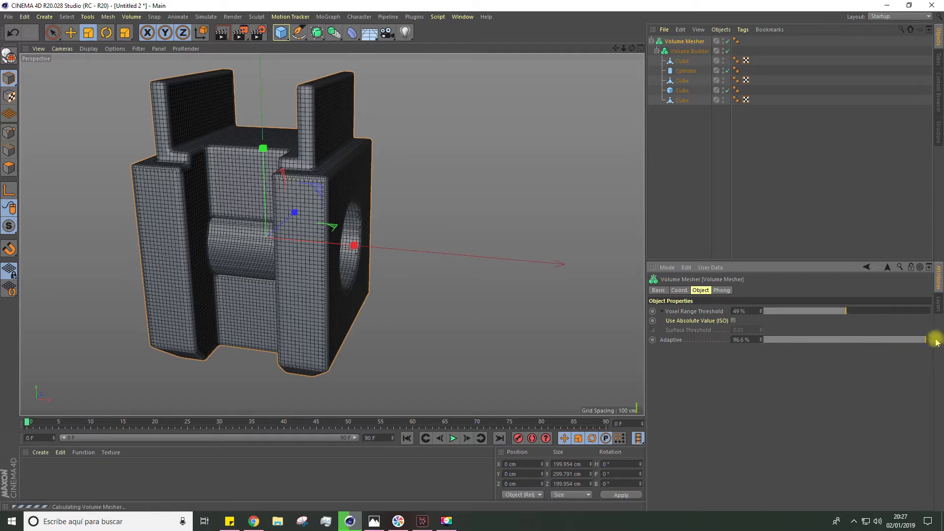
left_click_drag(371, 228, 251, 240, "alt")
scroll(265, 254, "down", 5)
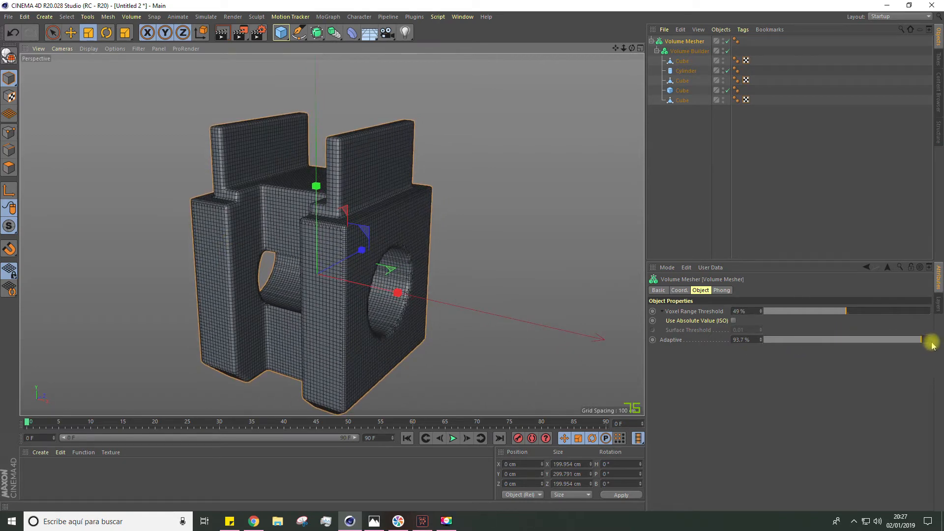
Set the Volume Mesher's Adaptive value to 2.8% and examine the polygons along the rounded edges
left_click(769, 339)
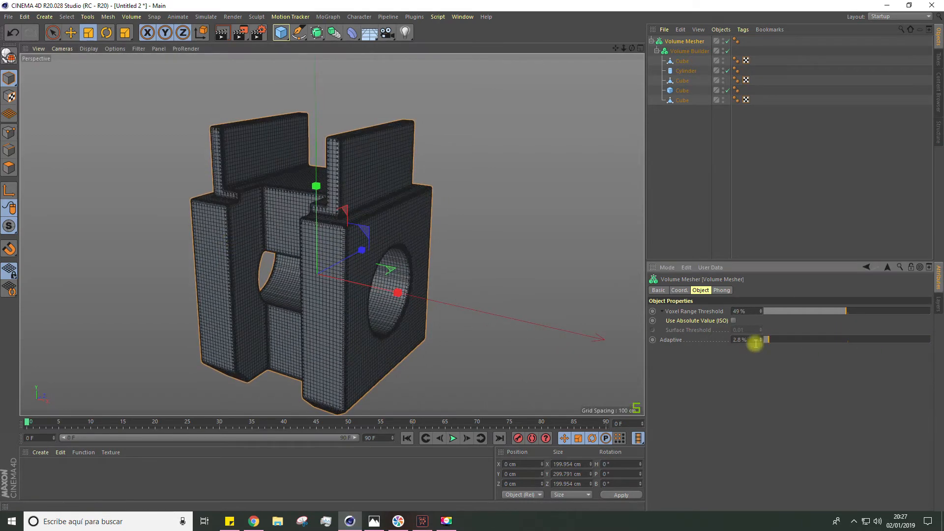
left_click_drag(217, 225, 262, 216, "alt")
scroll(261, 215, "up", 7)
scroll(449, 212, "up", 4)
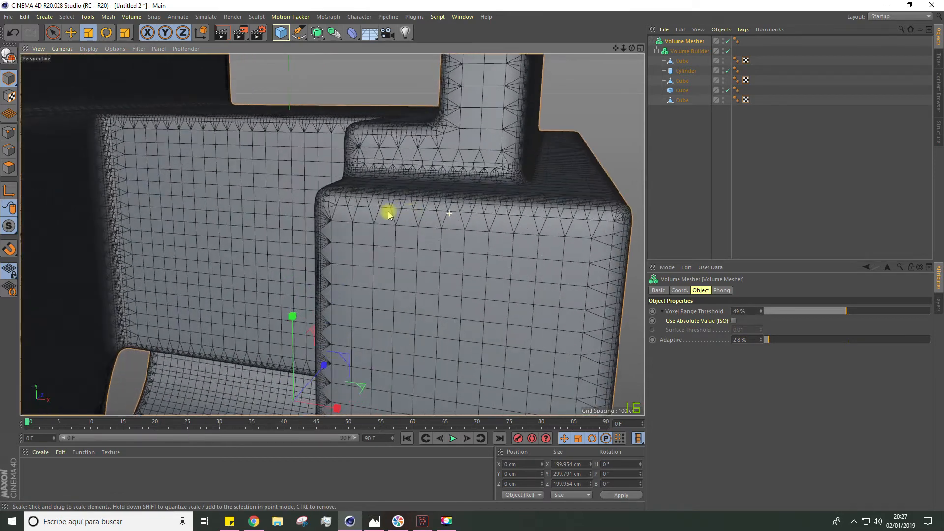
left_click_drag(333, 206, 365, 213, "alt")
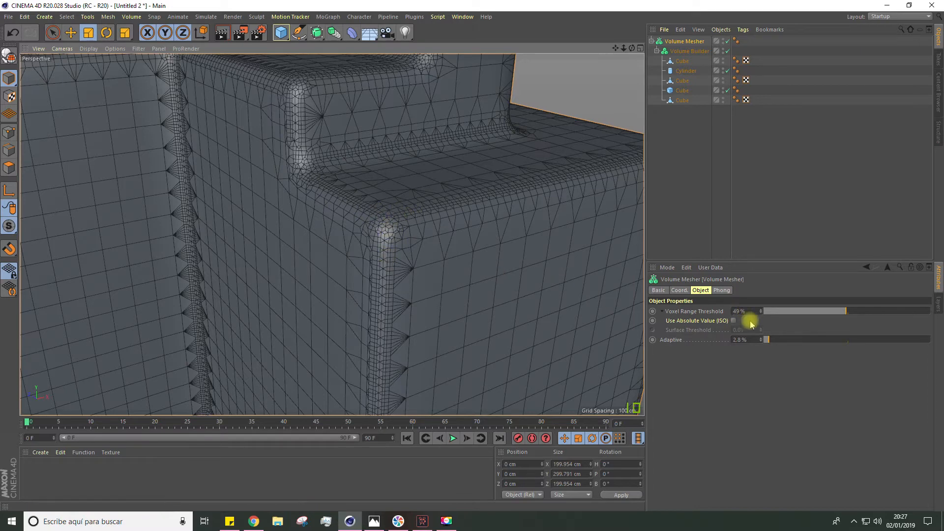
Lower the Volume Mesher's Adaptive value to 1% and on to 0%, and inspect the mesh around the inner recess
left_click_drag(767, 343, 764, 343)
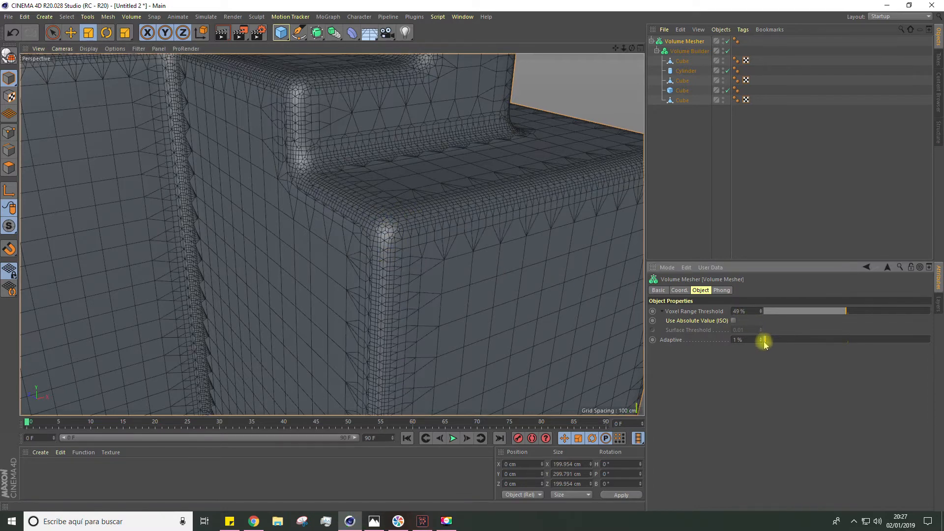
left_click_drag(531, 294, 597, 297, "alt")
left_click_drag(753, 340, 675, 347)
type("0")
key("Return")
scroll(411, 291, "down", 10)
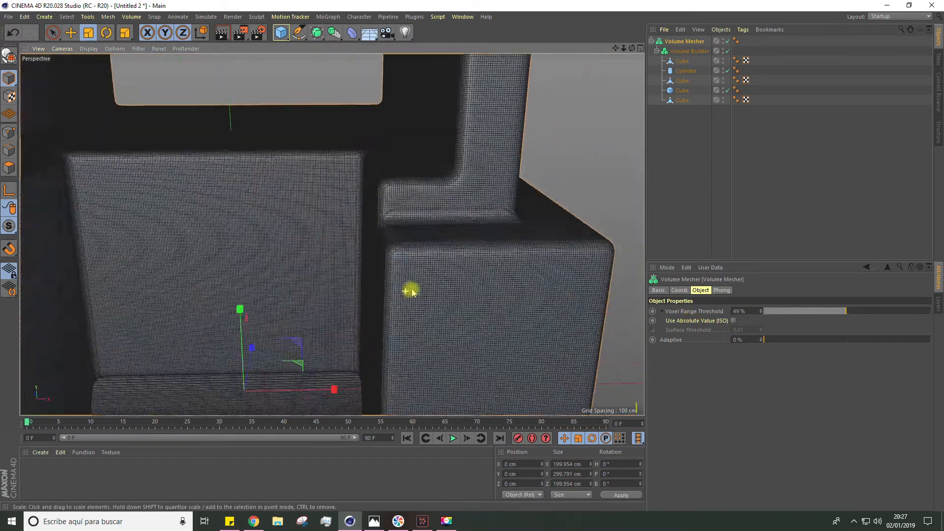
left_click_drag(406, 291, 322, 269, "alt")
right_click_drag(422, 291, 484, 290, "alt")
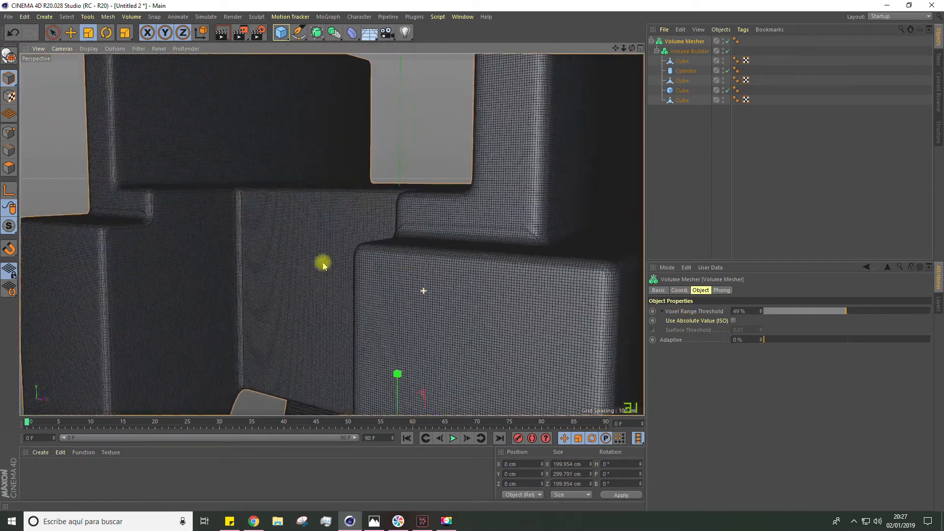
left_click_drag(313, 262, 521, 265, "alt")
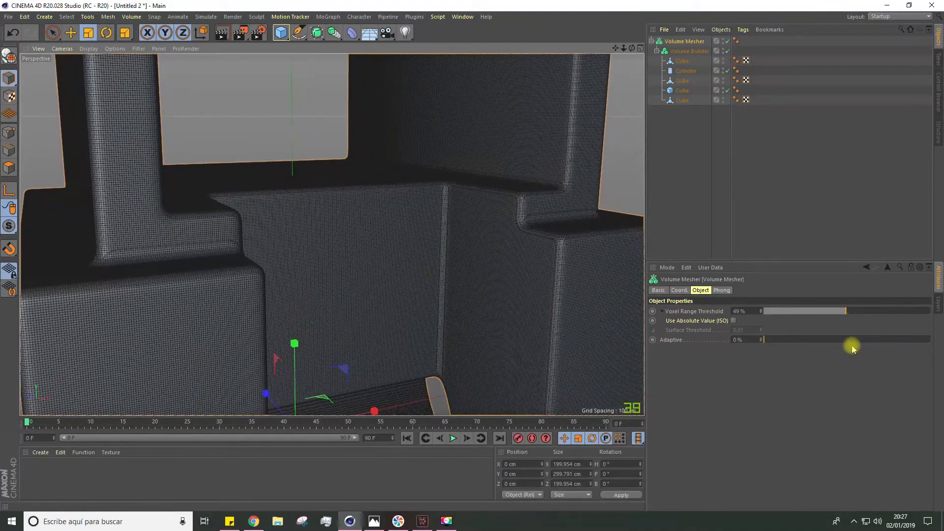
Frame the block's two upper walls and render the view to check their surface smoothness
scroll(366, 238, "down", 3)
left_click_drag(326, 250, 355, 245, "alt")
middle_click_drag(331, 234, 374, 332, "alt")
left_click(220, 35)
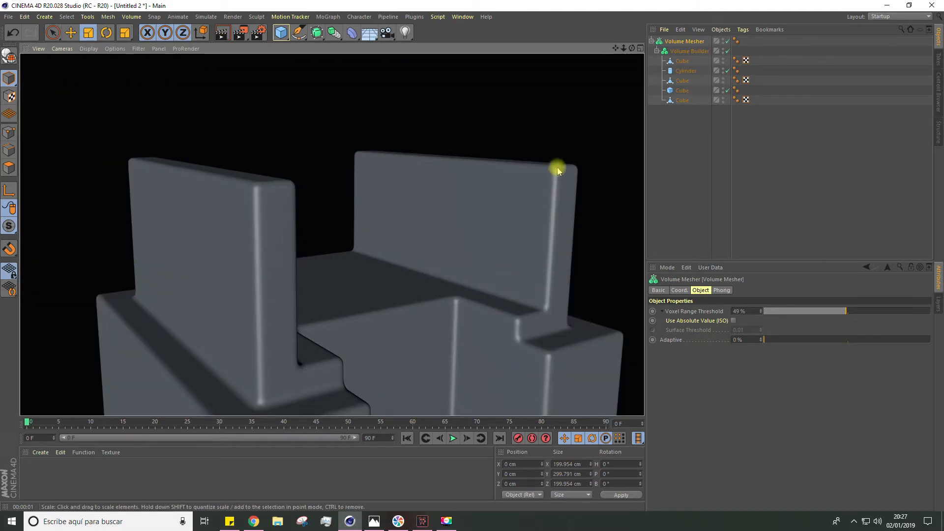
Set the Volume Mesher's Adaptive value to 50.3% and render the view again for comparison
left_click(847, 340)
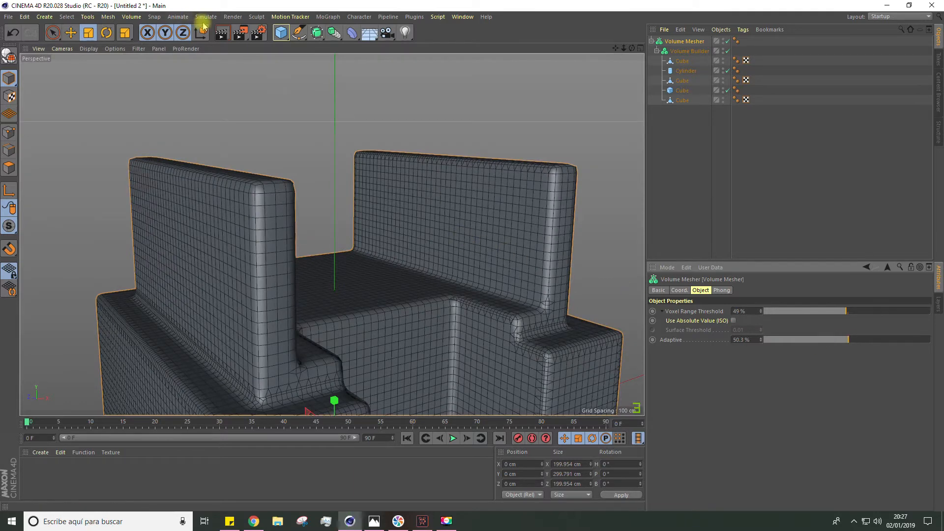
left_click(222, 33)
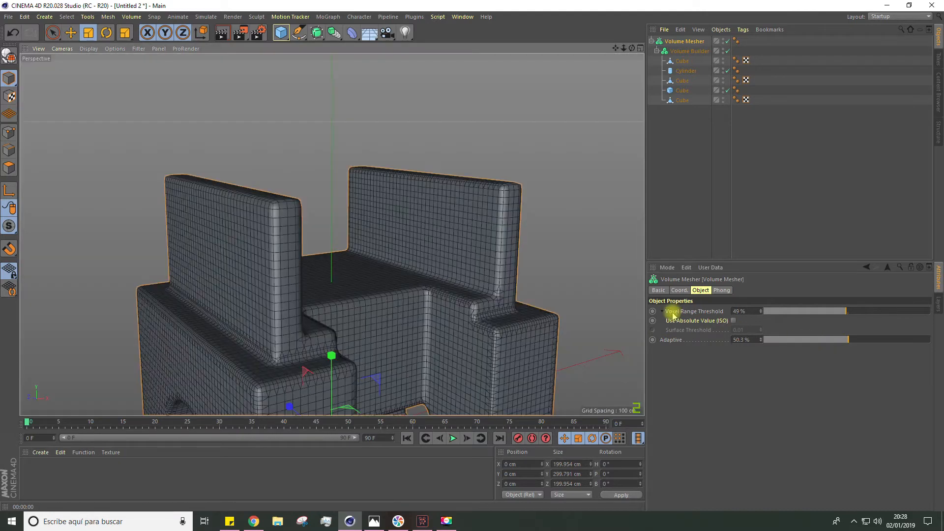
middle_click_drag(389, 252, 324, 232, "alt")
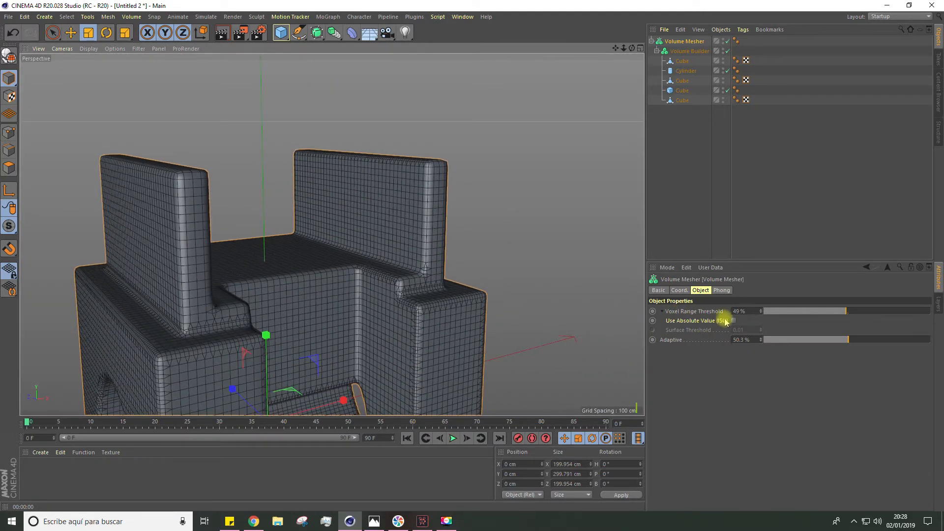
Try Voxel Range Threshold values of 100%, 11% and 4% to compare the block's thickness and edges
left_click_drag(852, 313, 931, 313)
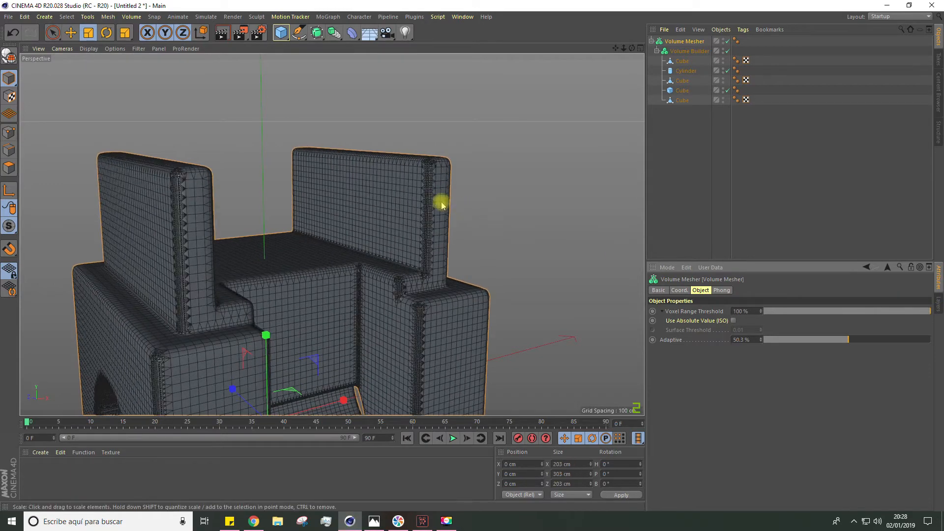
left_click_drag(274, 241, 345, 221, "alt")
left_click(782, 312)
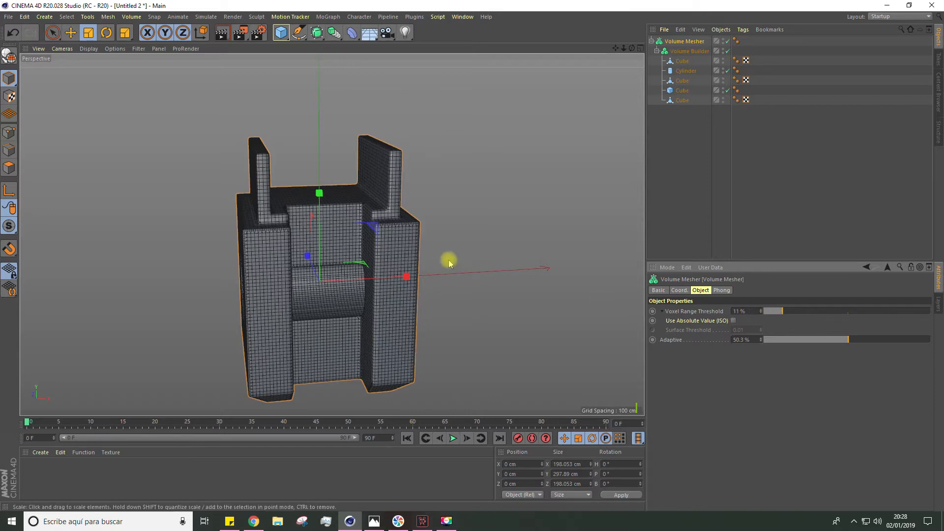
left_click_drag(449, 259, 565, 291, "alt")
left_click(770, 311)
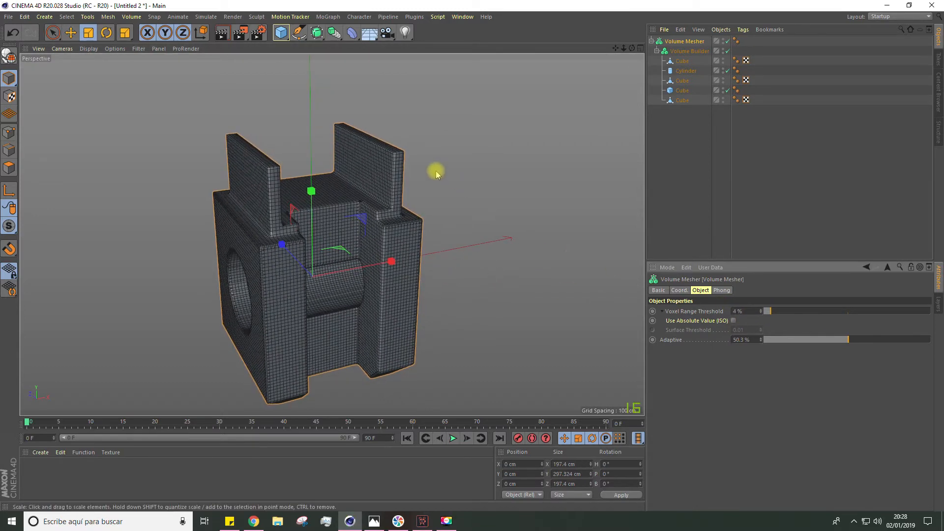
scroll(364, 151, "up", 5)
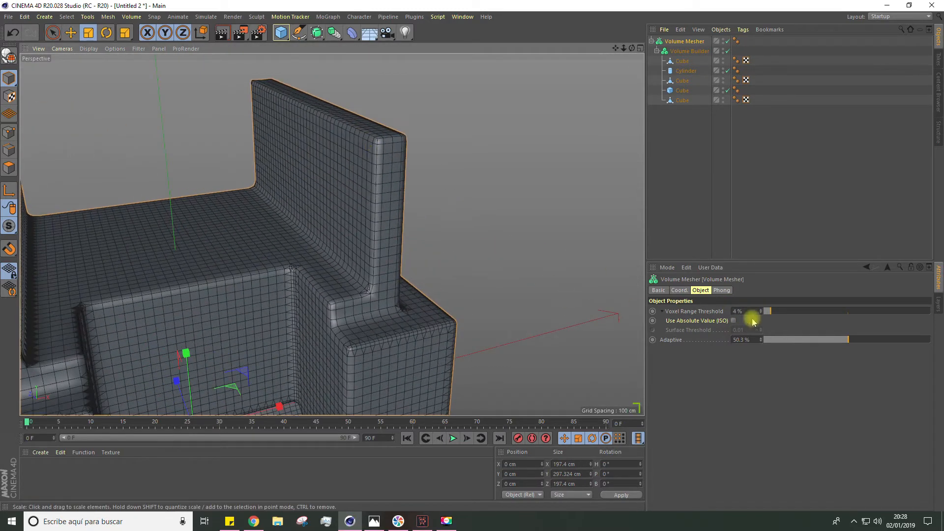
Set Adaptive to 84.6% and try Voxel Range Threshold at 49% and 98%, inspecting the edges and inner corners
left_click(906, 340)
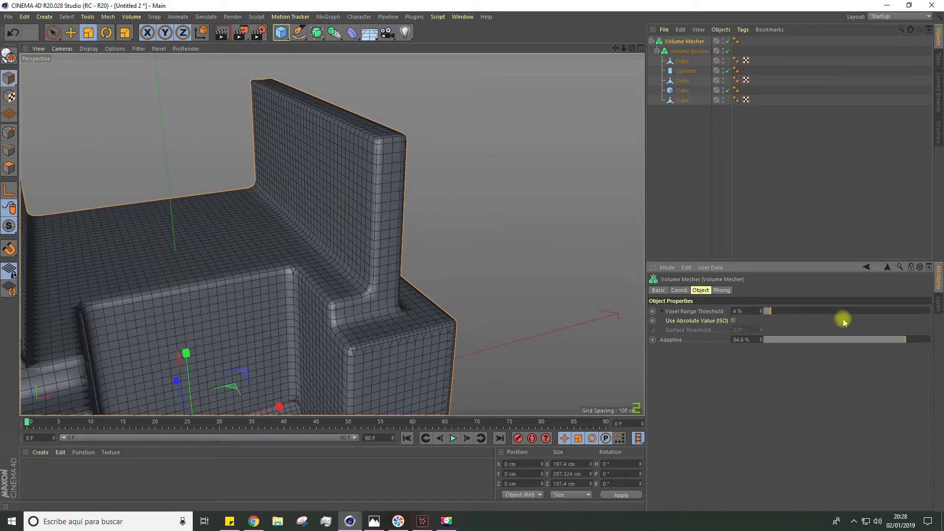
left_click(847, 313)
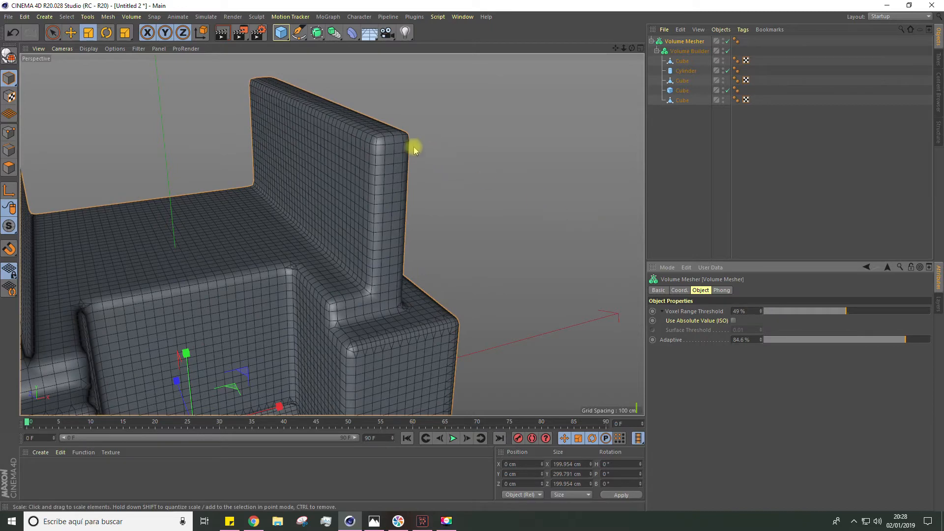
left_click(928, 313)
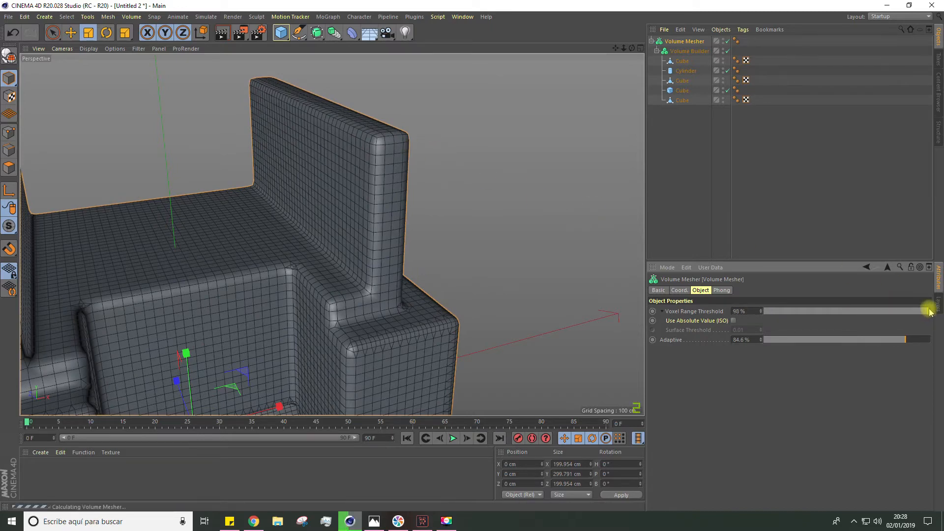
scroll(401, 195, "down", 2)
left_click_drag(401, 195, 266, 259, "alt")
scroll(275, 247, "up", 5)
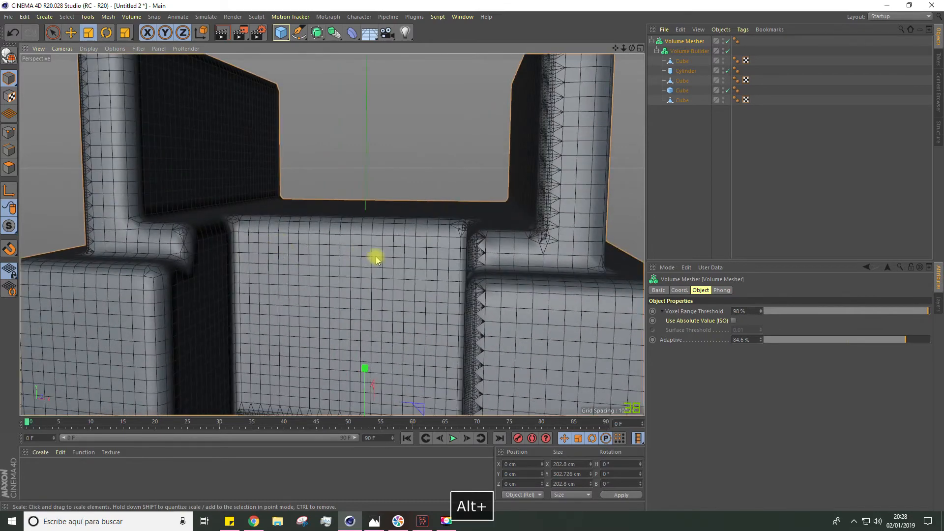
left_click_drag(360, 256, 525, 245, "alt")
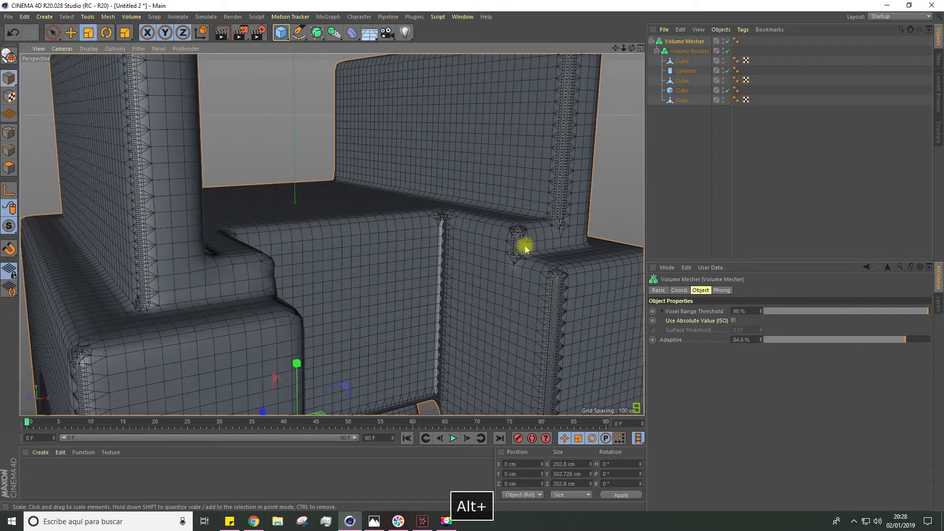
Try a Voxel Range Threshold of 2%, and set it to 50% for the final mesh
left_click(765, 311)
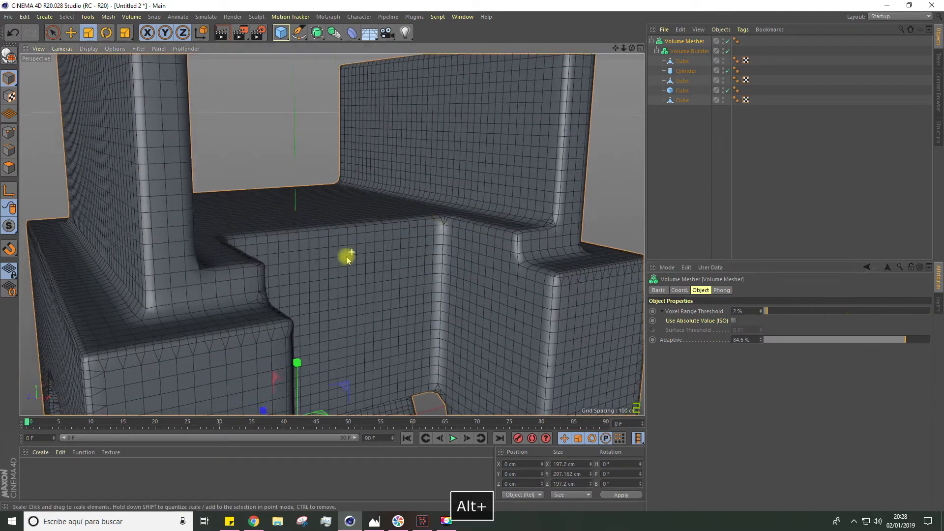
left_click_drag(351, 255, 309, 277, "alt")
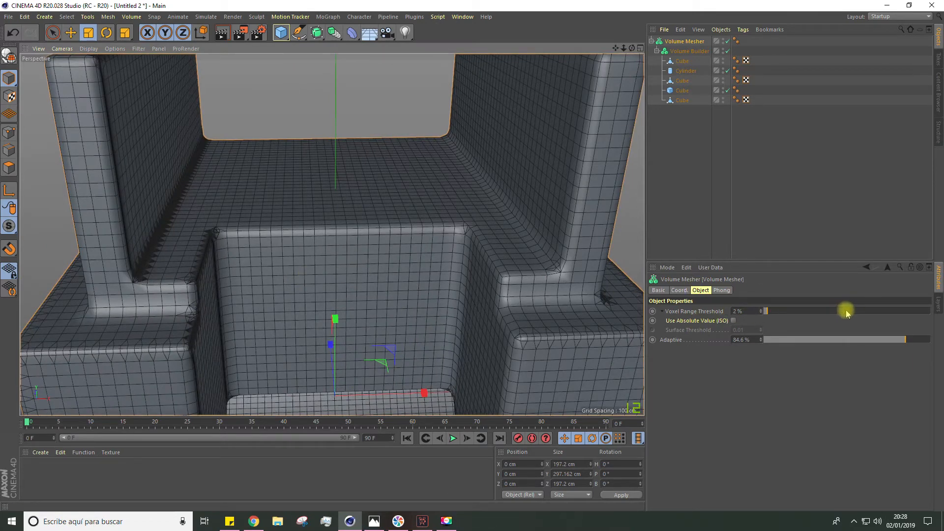
left_click(847, 311)
scroll(323, 163, "down", 4)
left_click_drag(335, 174, 323, 141, "alt")
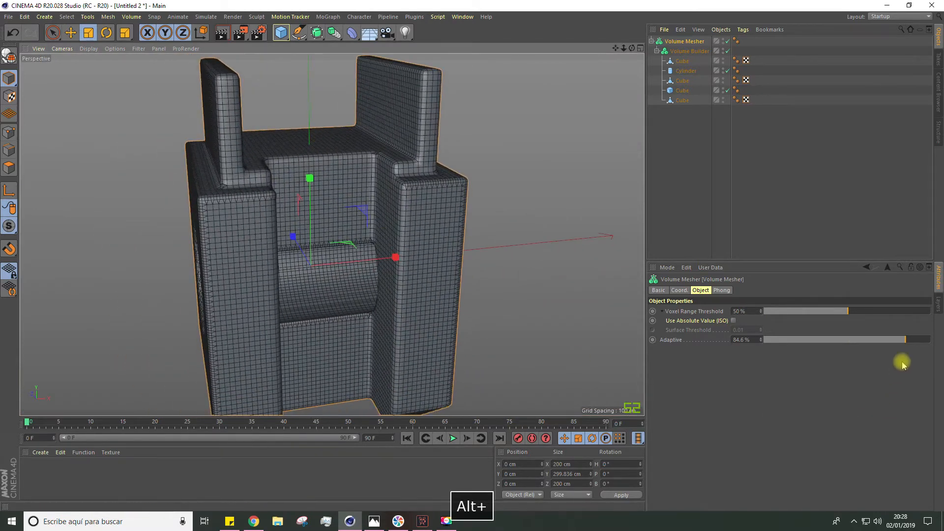
left_click_drag(373, 251, 345, 240, "alt")
Set the Volume Mesher's Adaptive value to 0%
left_click_drag(827, 339, 719, 322)
type("01")
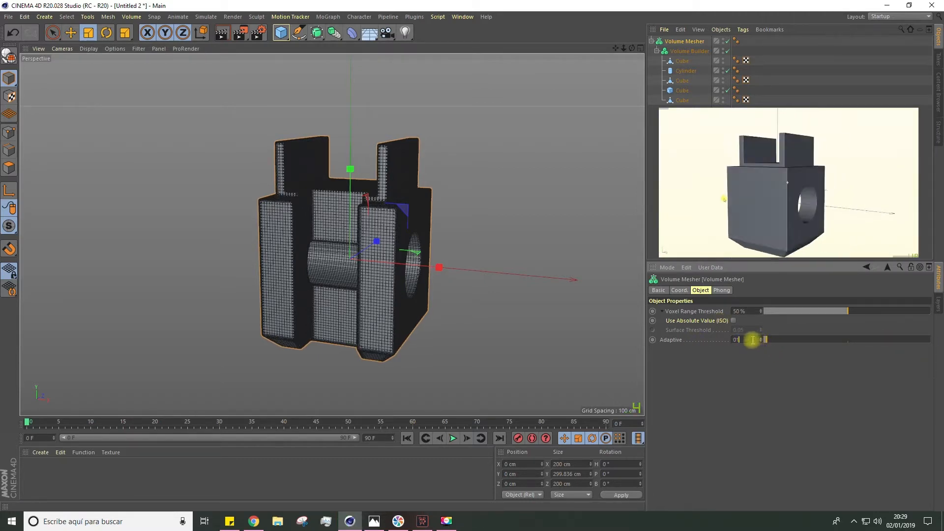
key("Return")
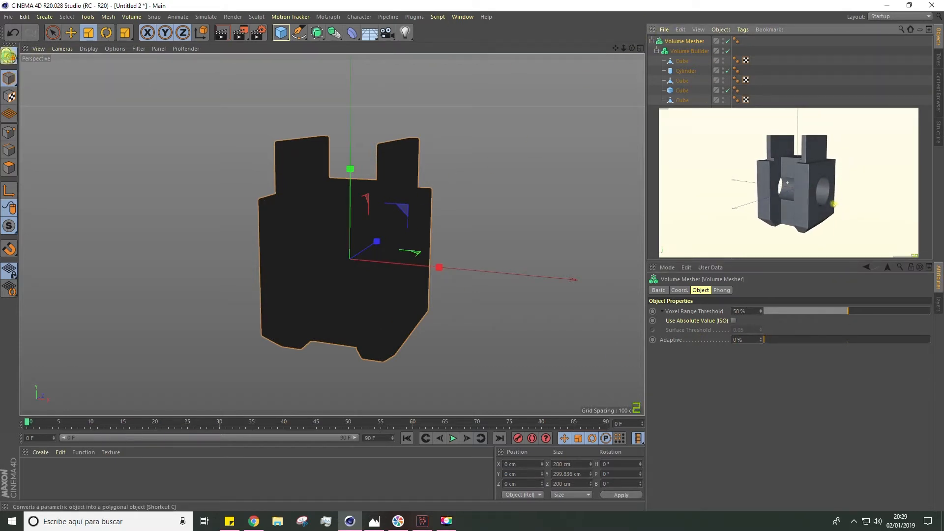
Convert the Volume Mesher into an editable polygon object and inspect its mesh up close
left_click(9, 58)
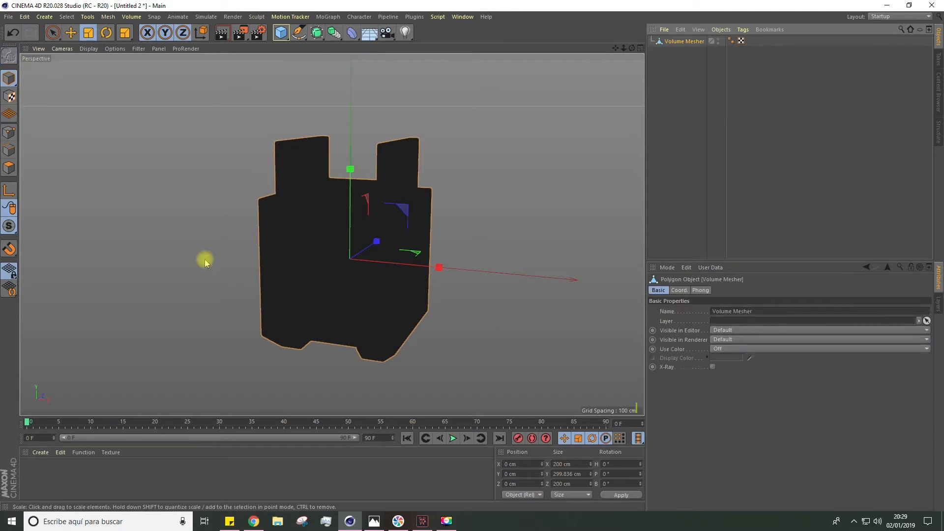
left_click_drag(449, 198, 467, 208, "alt")
right_click_drag(215, 259, 409, 54, "alt")
middle_click_drag(380, 178, 278, 289, "alt")
right_click_drag(278, 288, 67, 44, "alt")
scroll(198, 244, "down", 5)
left_click_drag(198, 244, 255, 226, "alt")
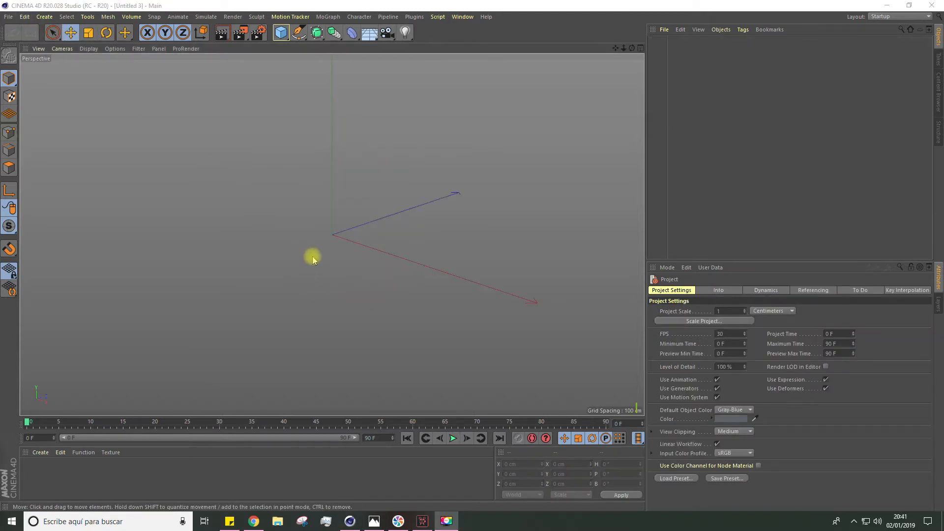
Add a cube resized to about 302 × 200 × 137 cm and a Volume Builder to the empty scene
left_click_drag(280, 32, 345, 42)
left_click_drag(396, 202, 456, 152, "alt")
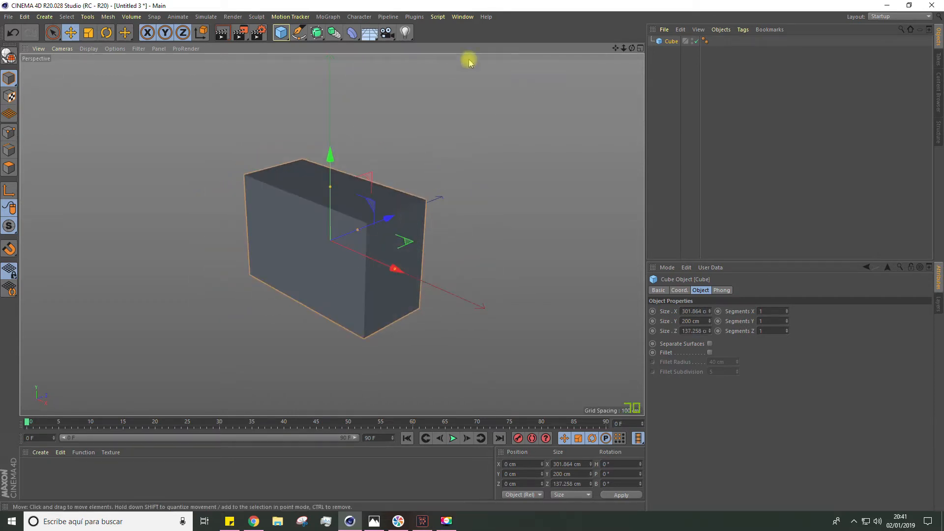
left_click(131, 17)
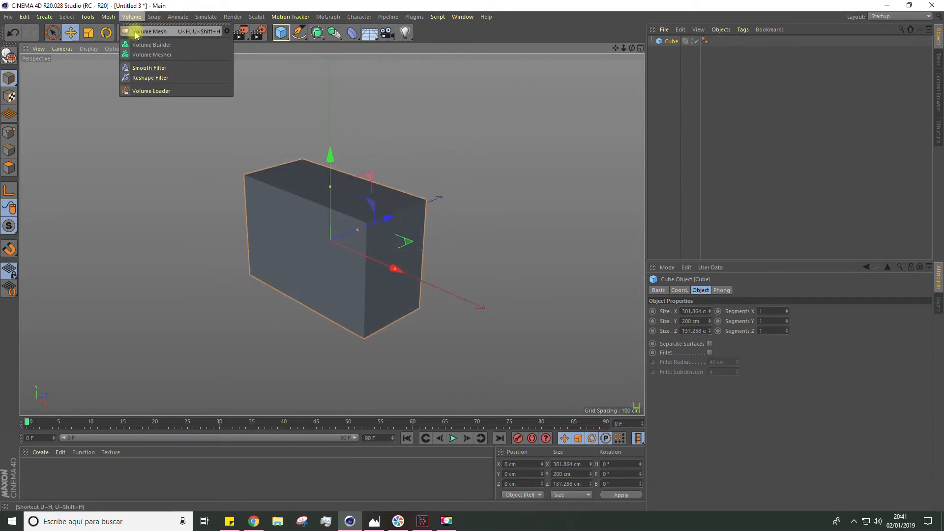
left_click(140, 37)
key("Delete")
Duplicate the cube in the object hierarchy
left_click(669, 51)
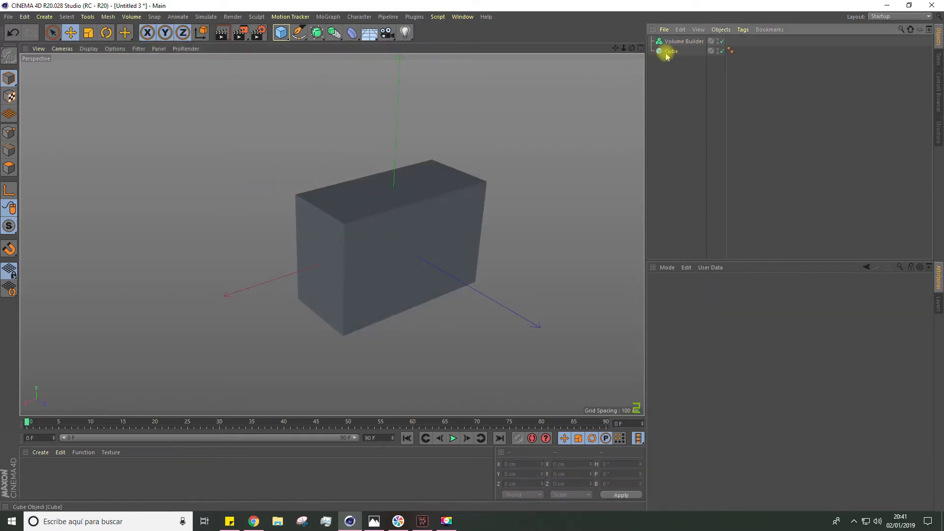
key("ctrl+c")
key("ctrl+v")
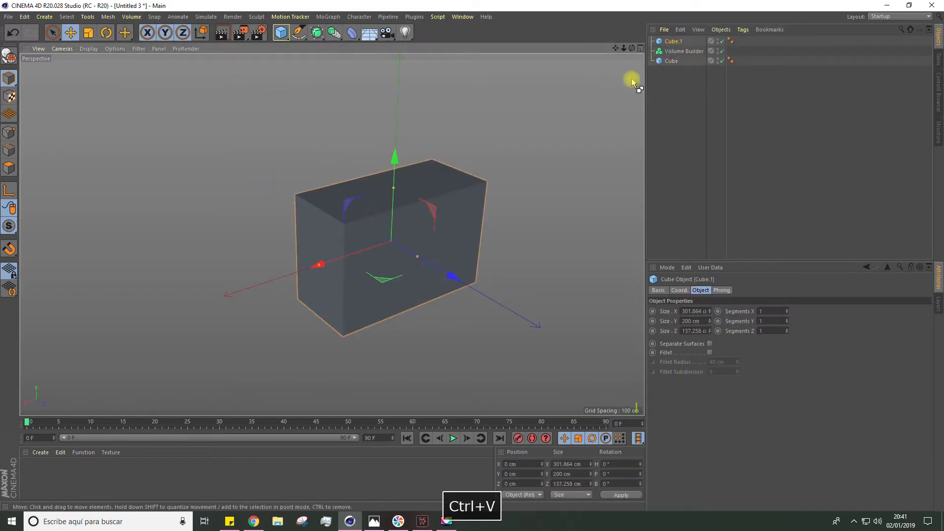
Shrink the duplicated cube to about 235 × 155 × 107 cm and position it at about 59 cm along Z
left_click_drag(443, 277, 504, 316)
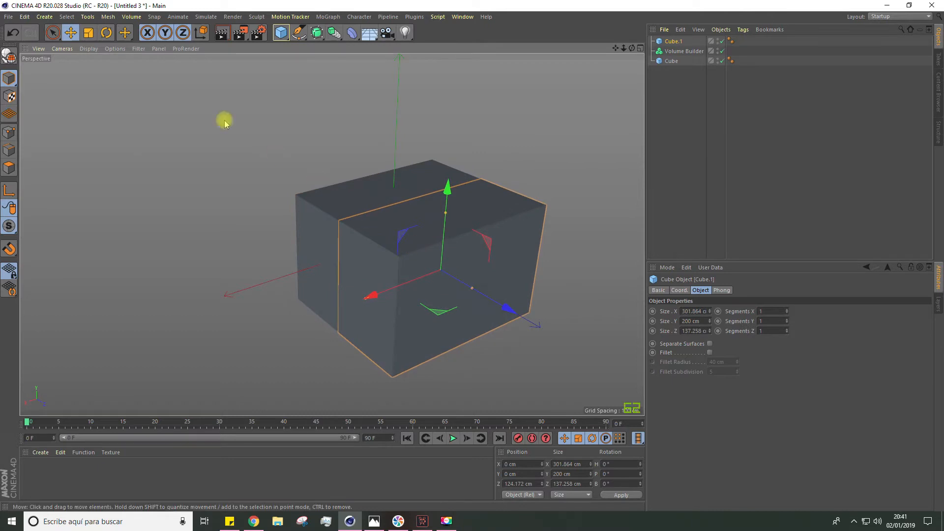
left_click(89, 32)
left_click_drag(143, 87, 131, 120)
left_click(70, 33)
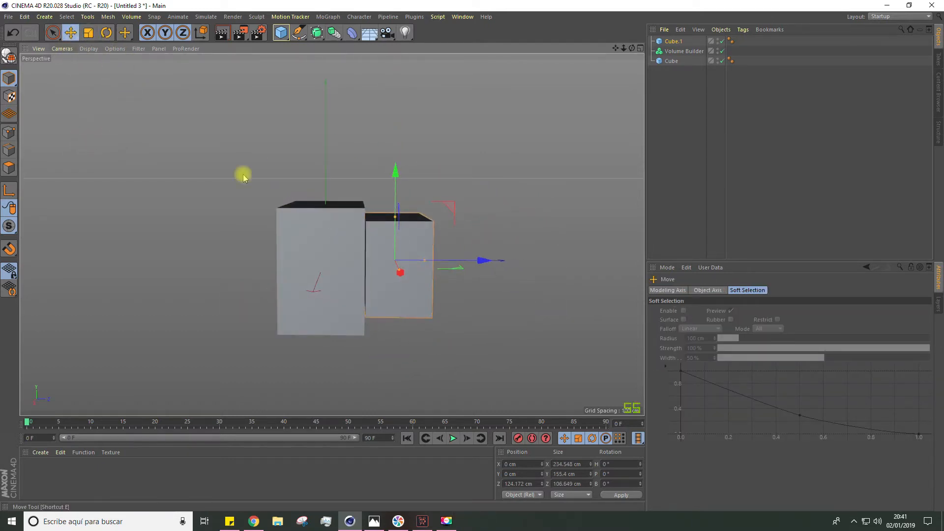
left_click_drag(480, 260, 442, 262)
left_click_drag(441, 263, 662, 84, "alt")
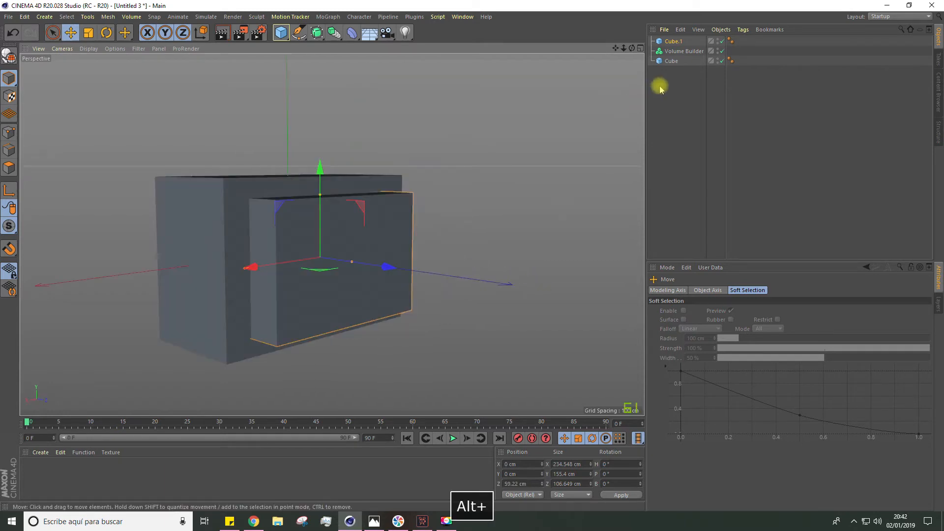
Convert the smaller cube into an editable polygon object and scale its outer face down to about 196 × 130 cm
left_click(7, 55)
left_click(9, 168)
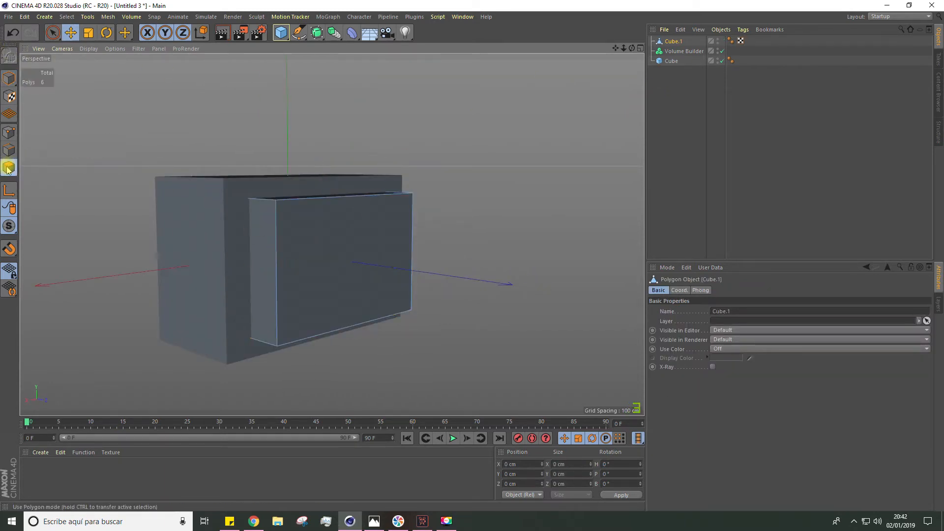
left_click(305, 259)
left_click_drag(316, 266, 297, 262, "alt")
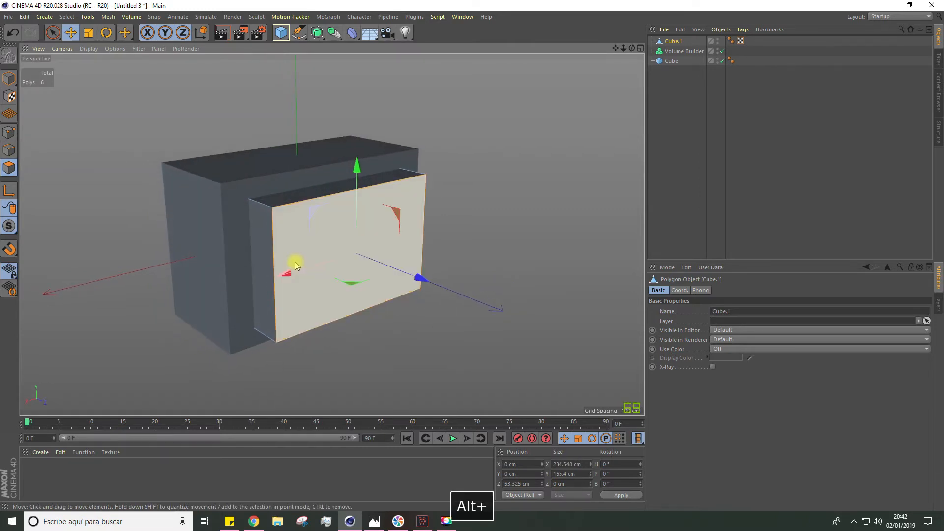
key("t")
left_click_drag(555, 236, 460, 227)
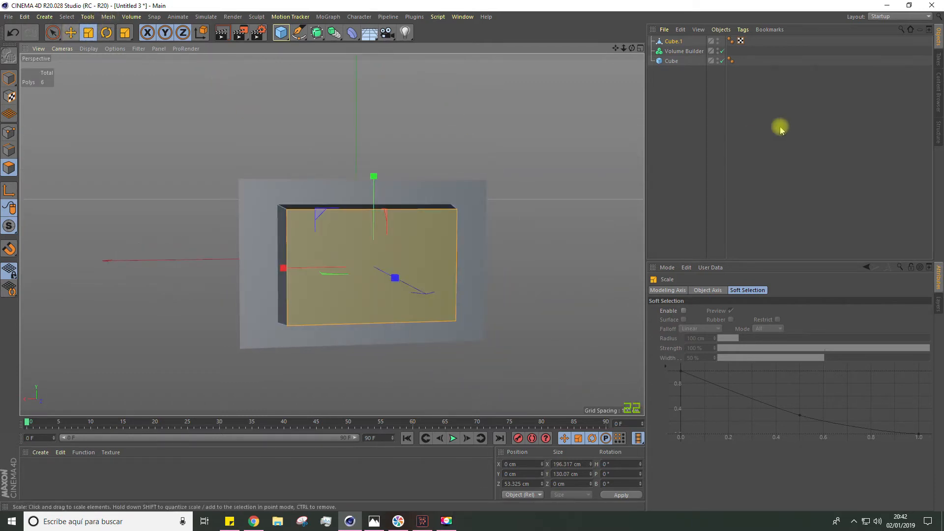
Scale the whole tapered block up to about 252 × 167 × 115 cm
left_click(9, 77)
left_click_drag(196, 123, 423, 206)
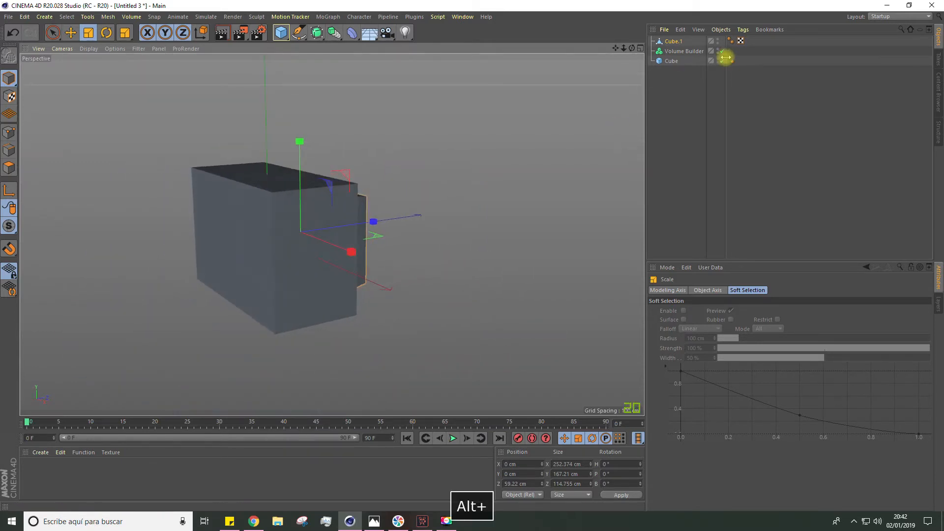
Make both the original cube and the tapered block children of the Volume Builder
left_click(667, 60)
left_click(673, 41, "ctrl")
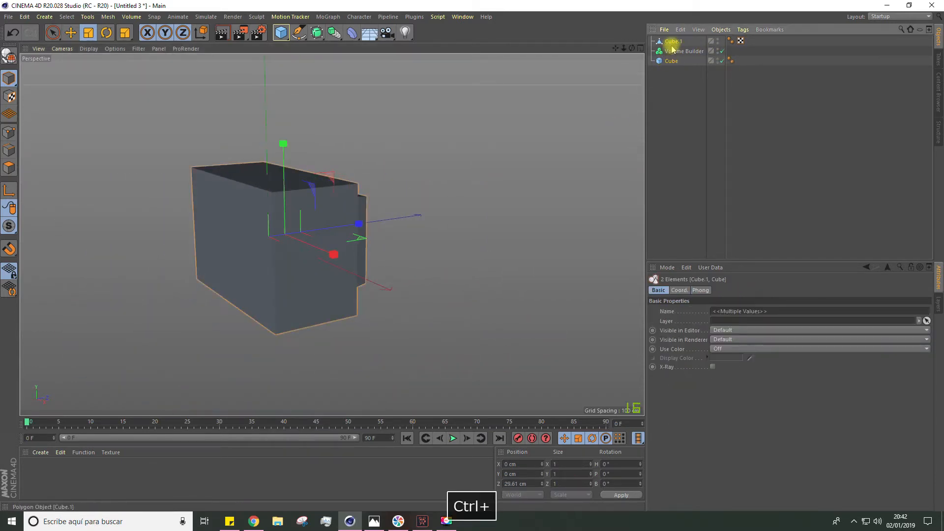
left_click_drag(671, 62, 670, 59)
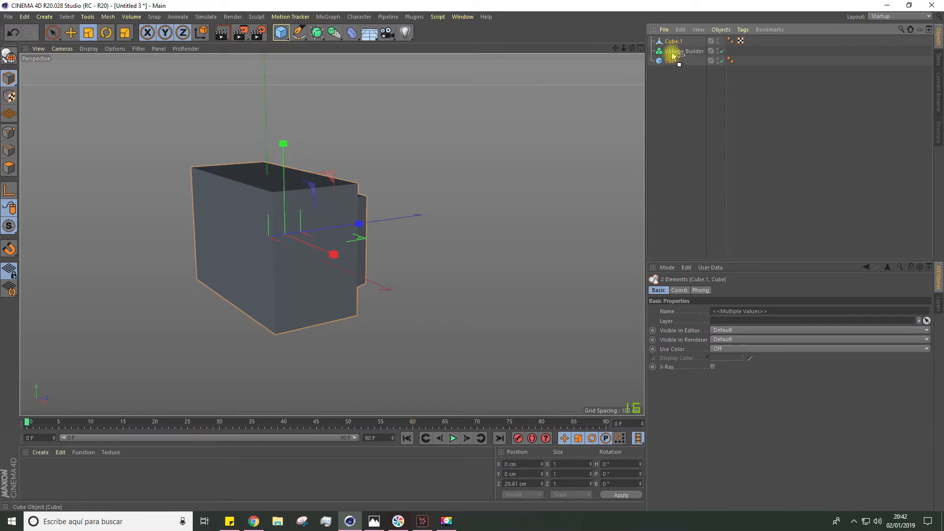
left_click_drag(672, 53, 674, 51)
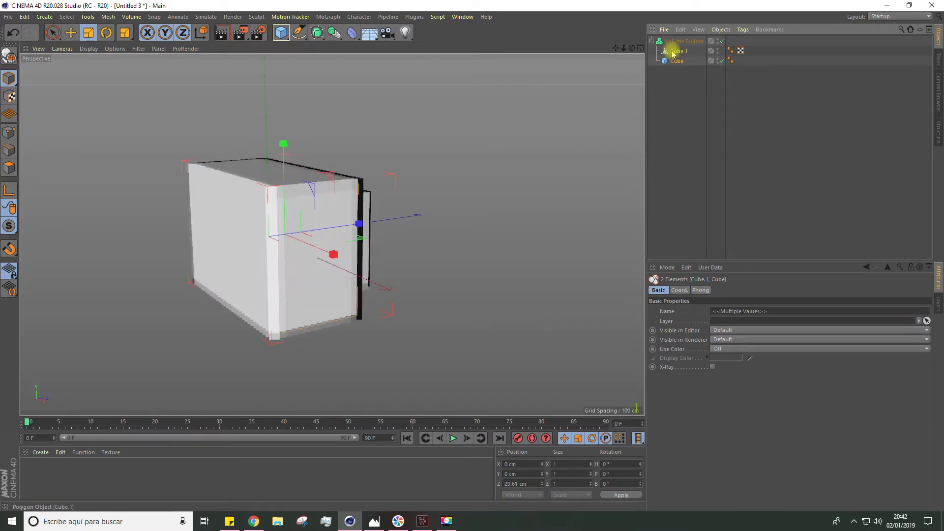
left_click_drag(477, 167, 502, 161, "alt")
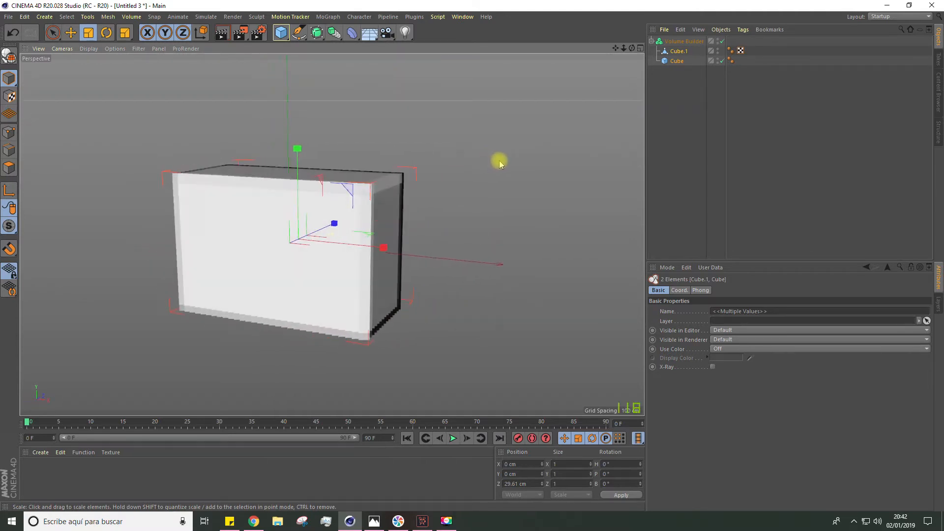
Set the Volume Builder's voxel size to 0.5 cm
left_click(686, 41)
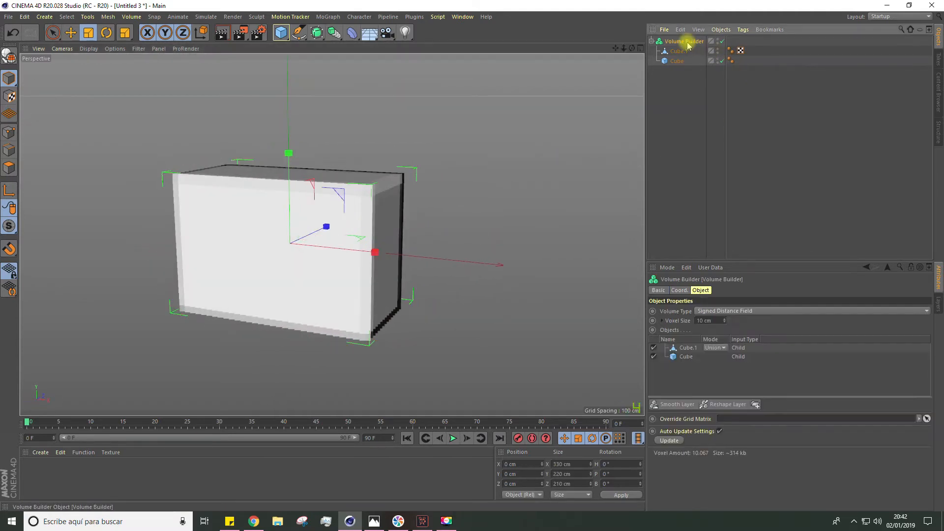
double_click(703, 321)
key("Return")
left_click_drag(383, 234, 22, 223, "alt")
left_click_drag(231, 191, 142, 209, "alt")
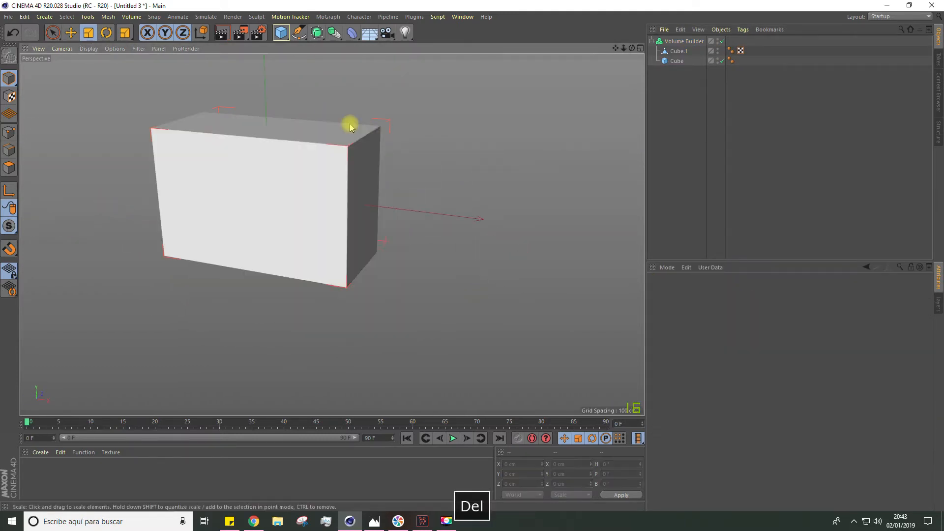
Duplicate the original cube outside the Volume Builder and move the copy to about -119 cm along Z
left_click(674, 61)
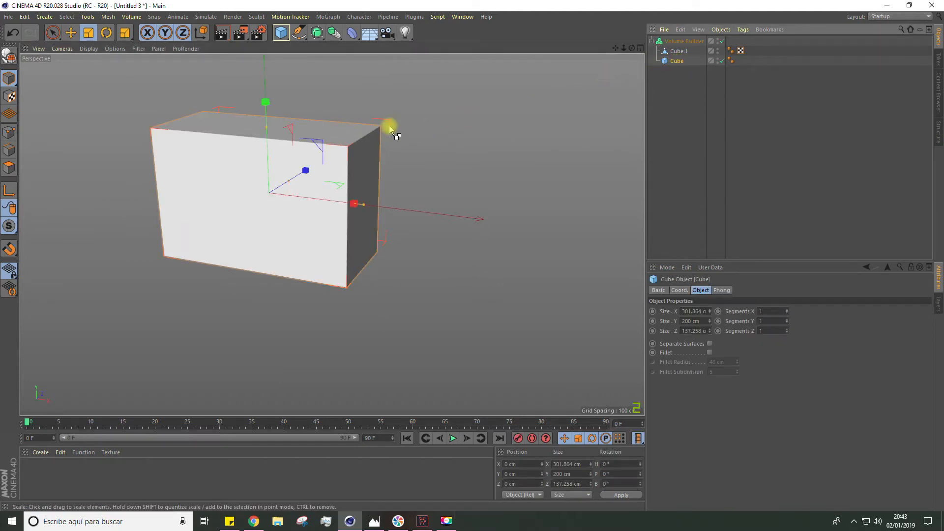
key("ctrl+c")
key("ctrl+v")
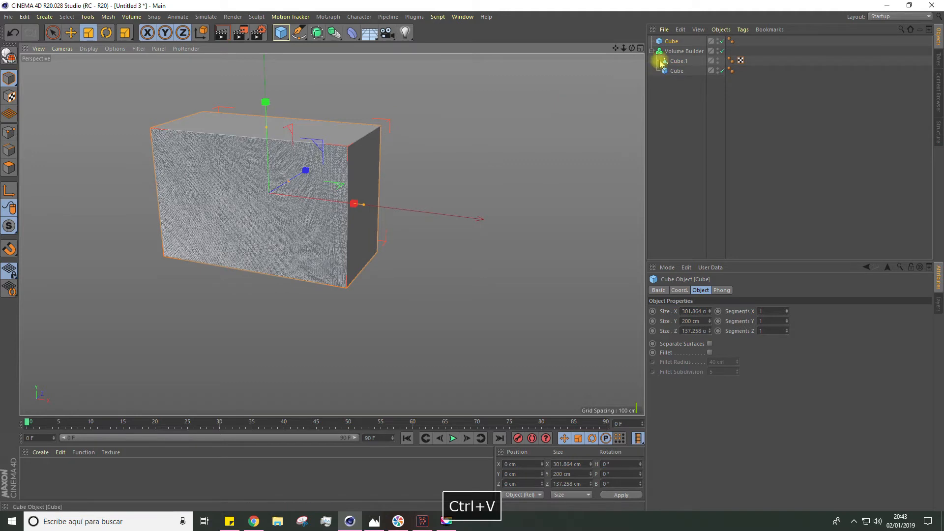
left_click(71, 33)
left_click_drag(303, 168, 118, 87)
Scale the copied cube down uniformly, and narrow its width to about 220 cm
left_click(88, 32)
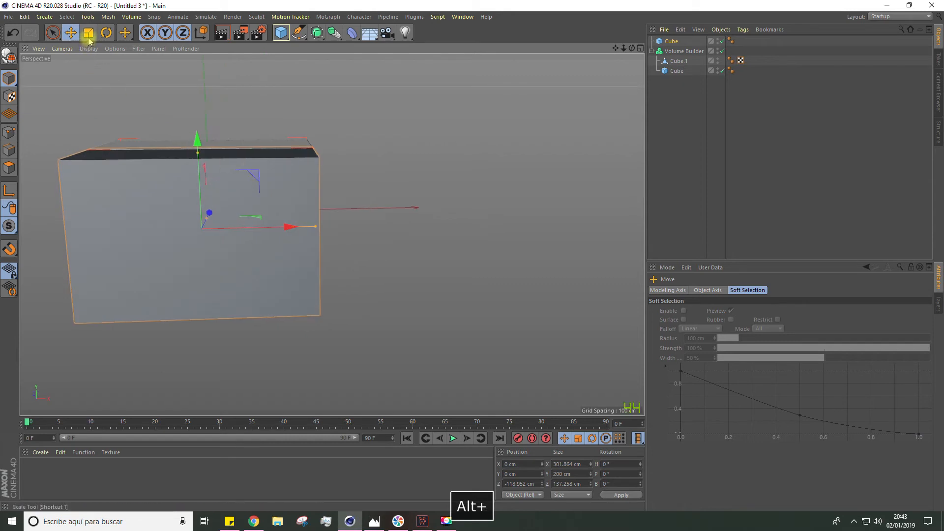
left_click_drag(340, 84, 316, 96)
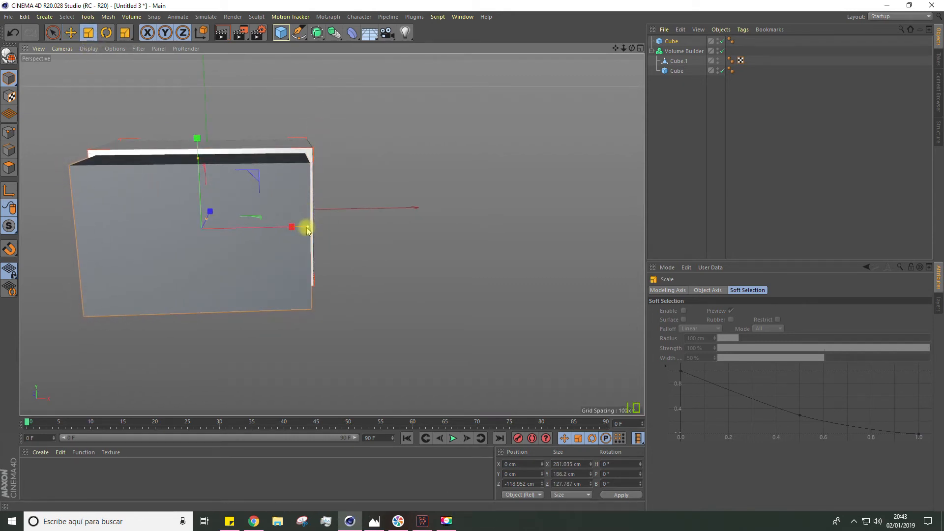
left_click_drag(306, 228, 287, 229)
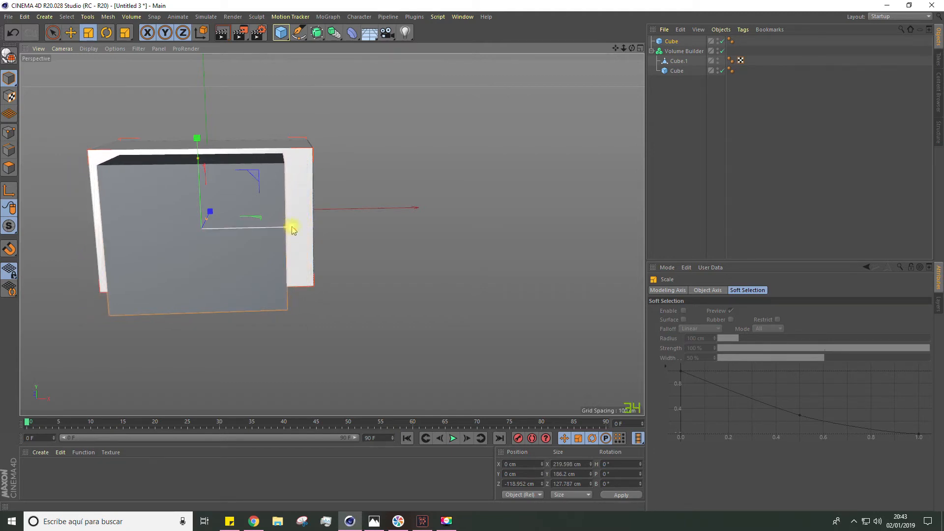
Shift the copied cube to about -34 cm along X and trim it to about 203 cm wide and 175 cm high
left_click(75, 37)
left_click_drag(285, 226, 268, 227)
left_click_drag(288, 251, 289, 214, "alt")
left_click_drag(288, 214, 276, 213)
left_click_drag(276, 213, 298, 278, "alt")
left_click_drag(193, 163, 196, 168)
left_click_drag(205, 177, 210, 175, "alt")
Adjust the copied cube's depth position to about -128 cm along Z so it overlaps the main block
left_click_drag(273, 233, 274, 233)
mouse_move(274, 233)
left_mouse_down("alt")
mouse_move(251, 241)
mouse_move(261, 229)
left_mouse_up("alt")
left_click_drag(261, 229, 290, 241, "alt")
left_click_drag(296, 242, 293, 243)
left_click_drag(293, 243, 193, 261, "alt")
left_click_drag(367, 212, 348, 211)
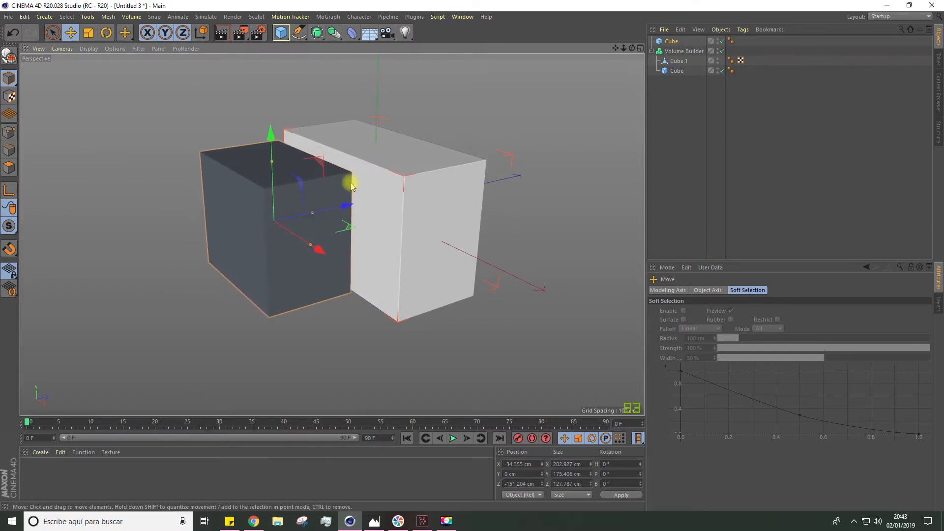
scroll(351, 206, "up", 3)
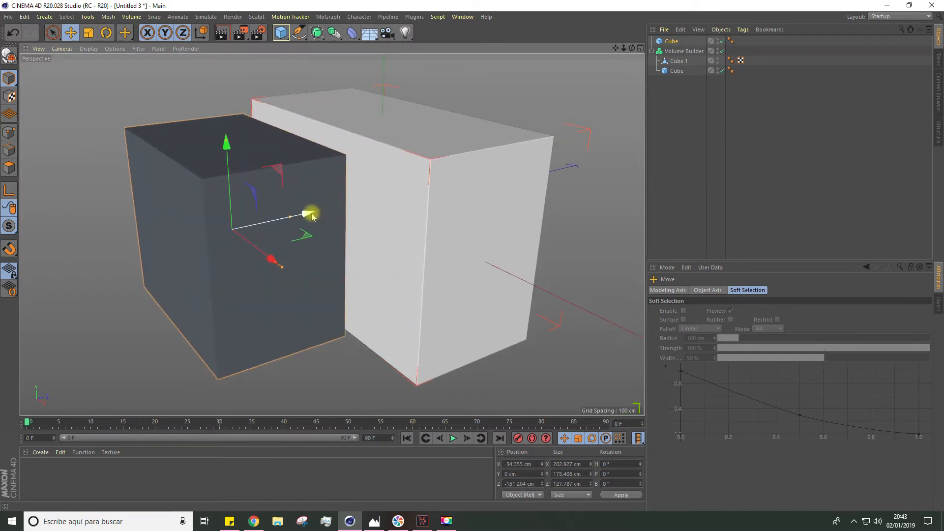
left_click_drag(305, 215, 326, 213)
Put the copied cube into the Volume Builder and set its mode to Subtract
mouse_move(670, 47)
left_mouse_down()
mouse_move(678, 37)
mouse_move(677, 48)
left_mouse_up()
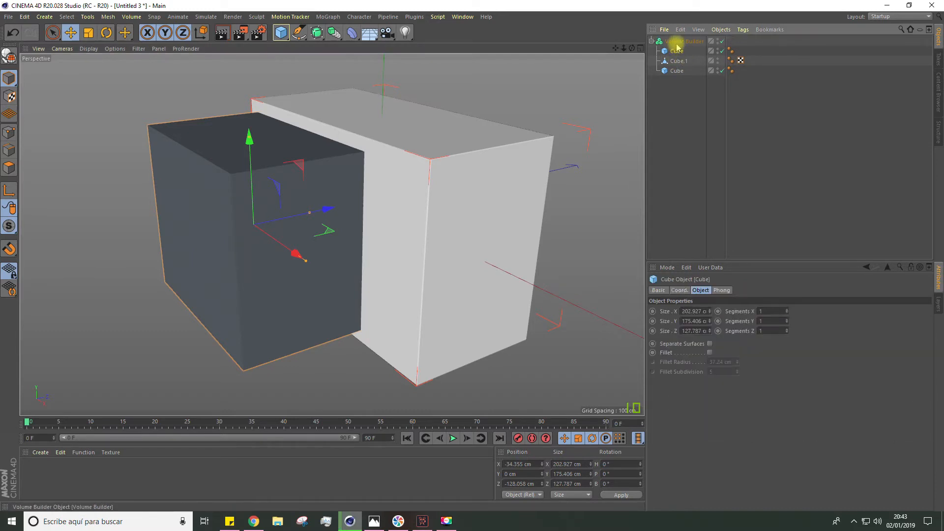
left_click(677, 42)
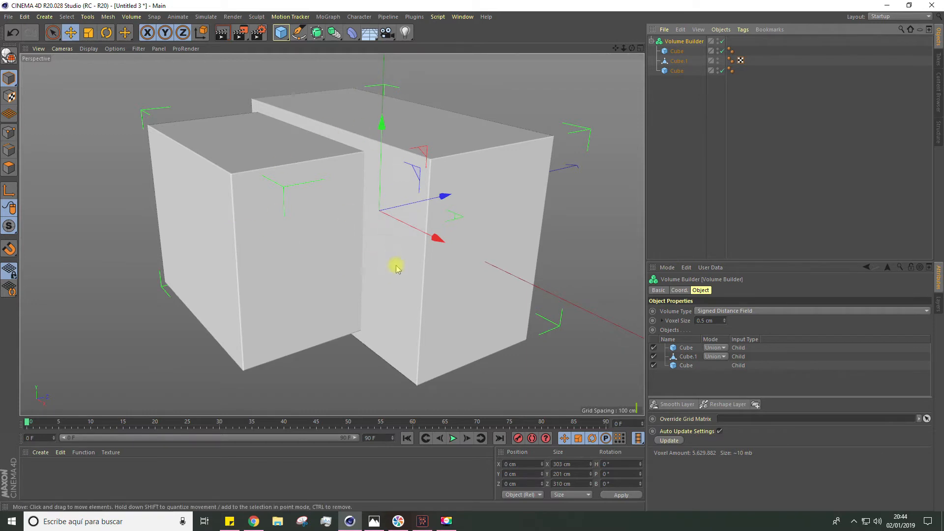
left_click(685, 348)
left_click(717, 369)
left_click_drag(449, 324, 443, 246, "alt")
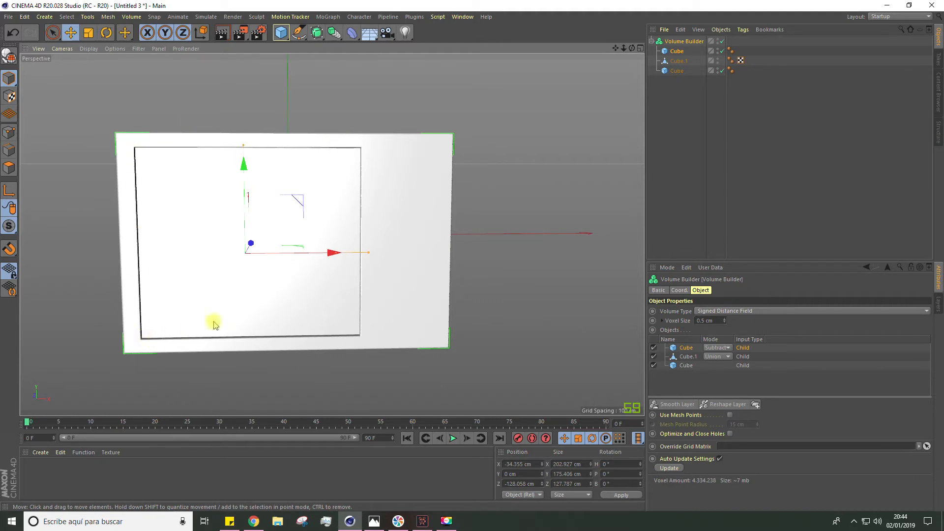
Enable the fillet on the subtracting cube
left_click(677, 51)
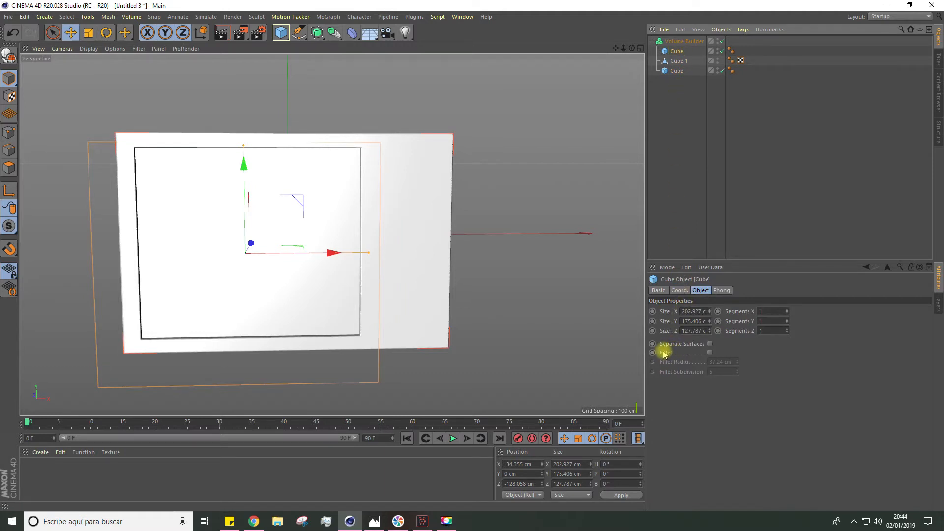
left_click(710, 353)
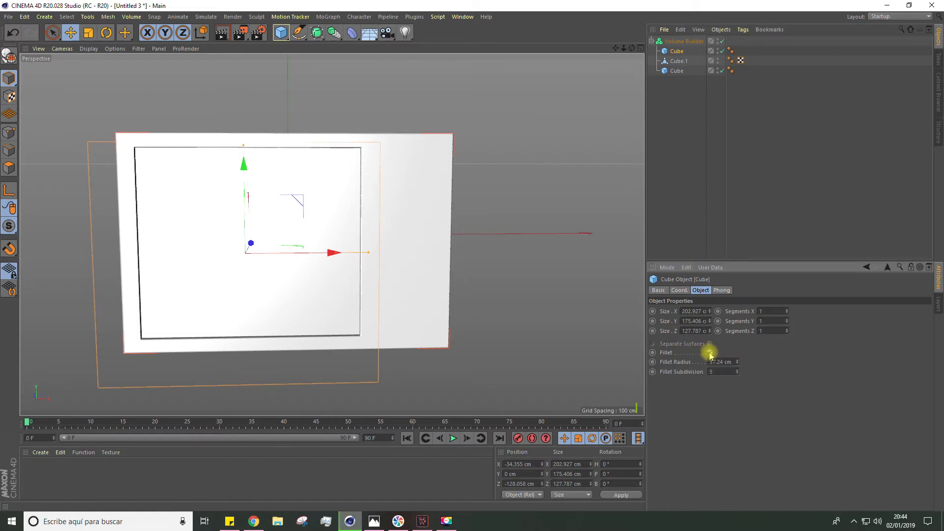
left_click_drag(510, 299, 765, 405, "alt")
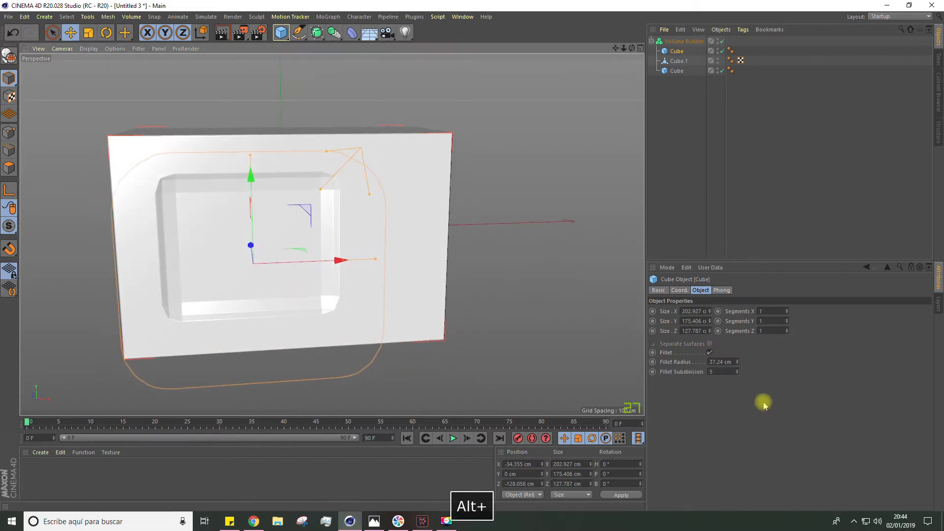
Adjust the subtracting cube's fillet radius to about 43 cm
left_click(737, 361)
left_click_drag(738, 375, 737, 401)
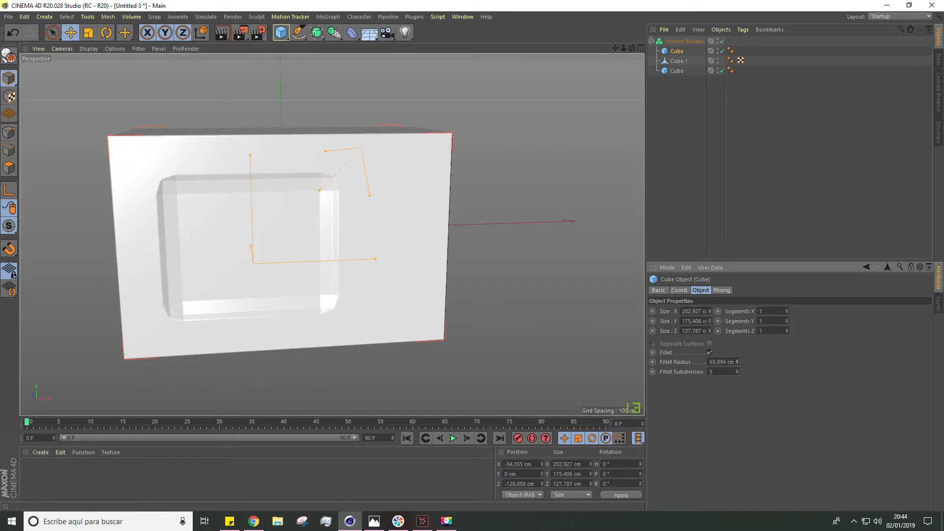
left_click_drag(737, 361, 737, 352)
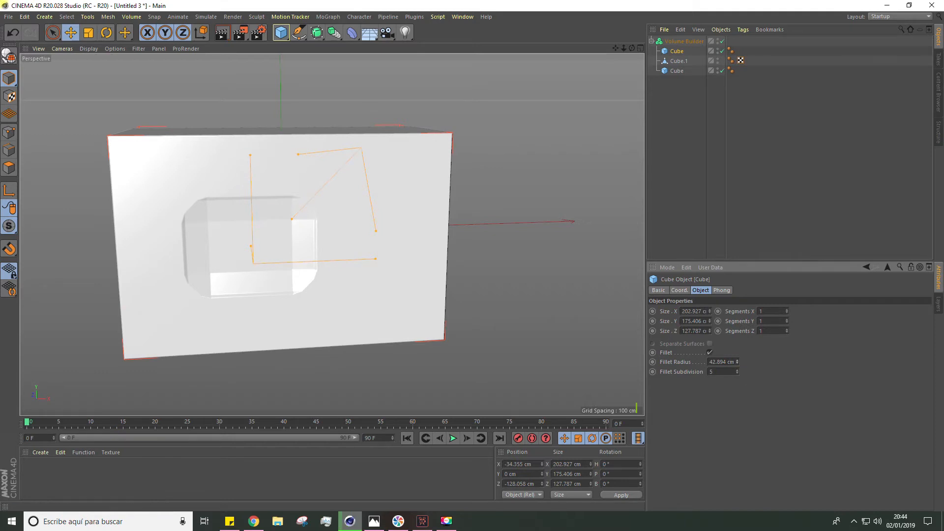
Take the filleted cube out of the Volume Builder and set its fillet radius to about 4.9 cm with 15 subdivisions
mouse_move(678, 53)
left_mouse_down()
mouse_move(681, 41)
mouse_move(672, 40)
left_mouse_up()
left_click_drag(511, 234, 759, 399, "alt")
left_click_drag(737, 362, 737, 396)
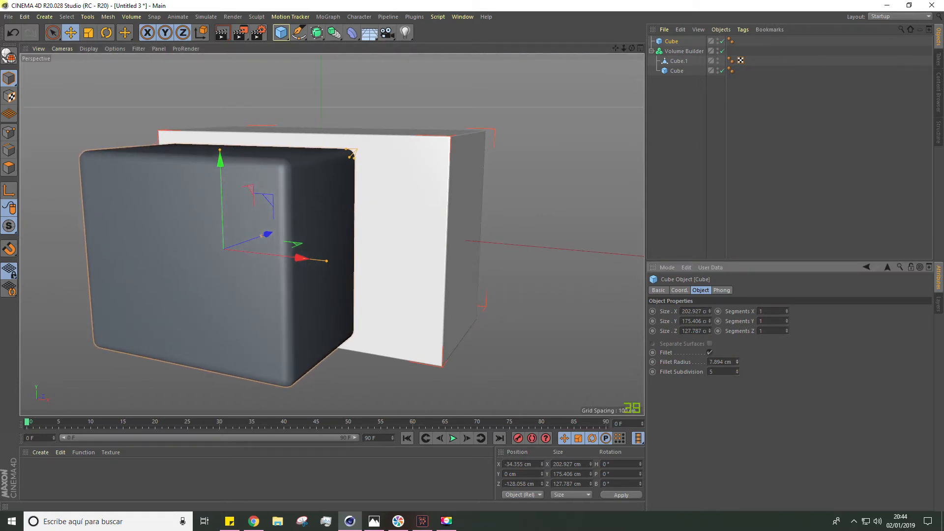
left_click_drag(502, 302, 541, 298, "alt")
left_click(732, 373)
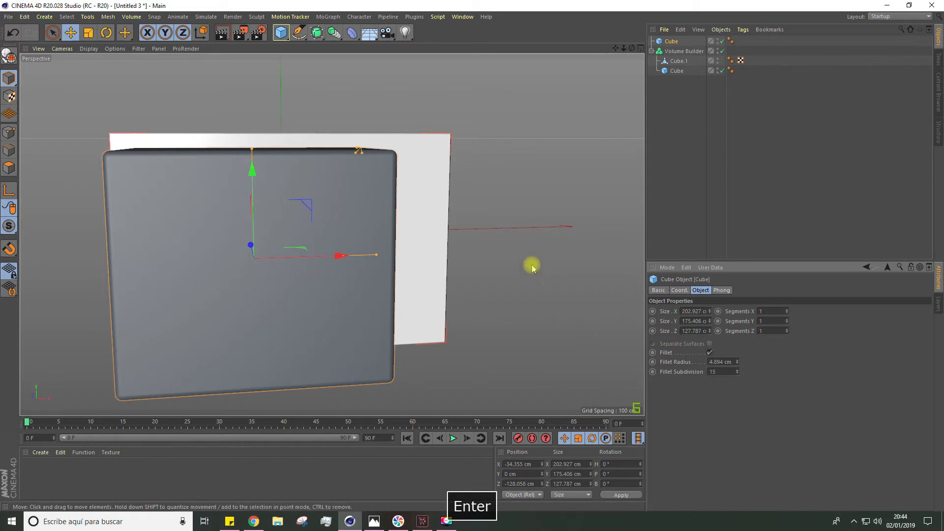
left_click_drag(533, 266, 480, 279, "alt")
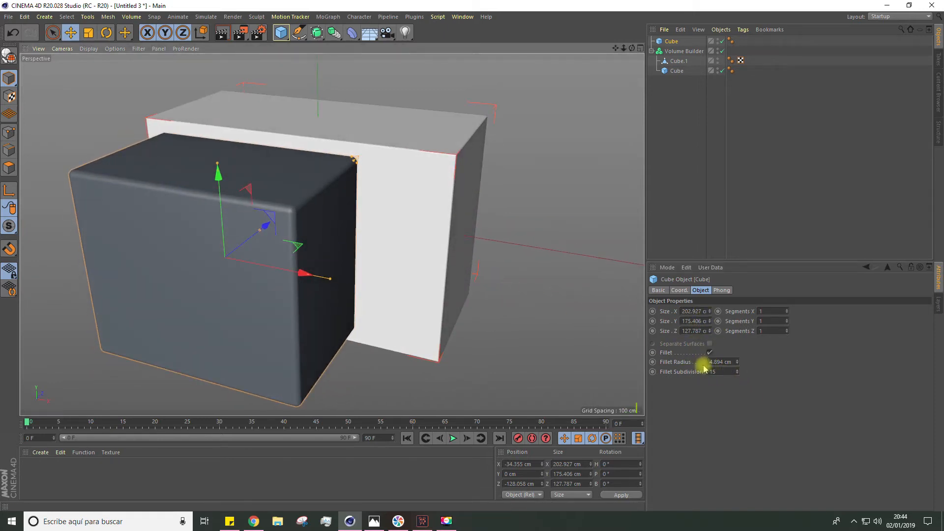
Switch the viewport display to Gouraud Shading (Lines)
left_click_drag(275, 113, 258, 99, "alt")
left_click(89, 49)
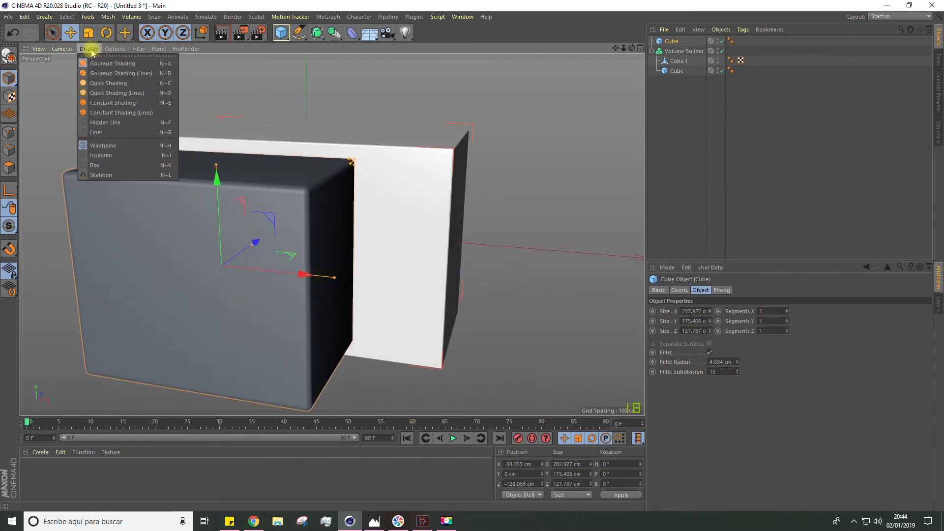
left_click(100, 74)
Move the filleted cube to about -124 cm along Z and make it the first child of the Volume Builder
left_click_drag(189, 148, 405, 122, "alt")
mouse_move(293, 208)
left_mouse_down()
mouse_move(286, 213)
mouse_move(297, 210)
left_mouse_up()
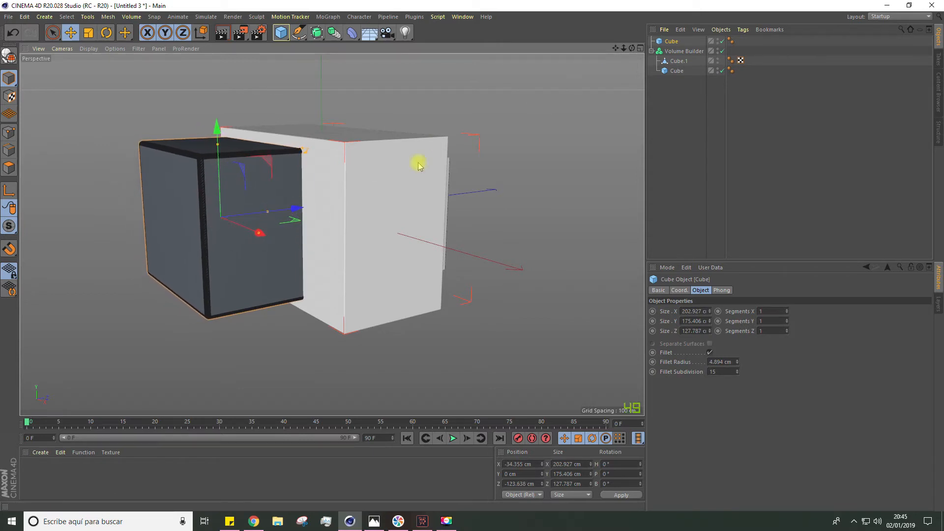
left_click_drag(672, 44, 678, 57)
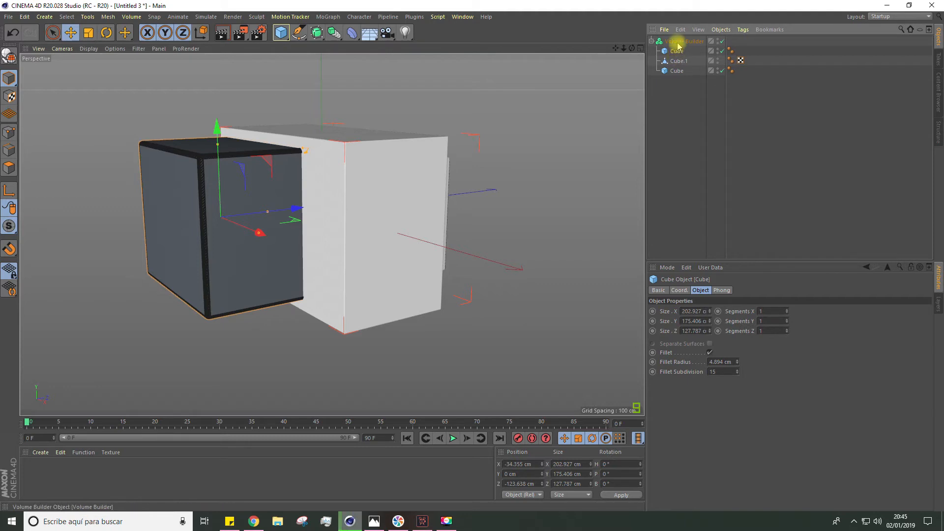
left_click(677, 43)
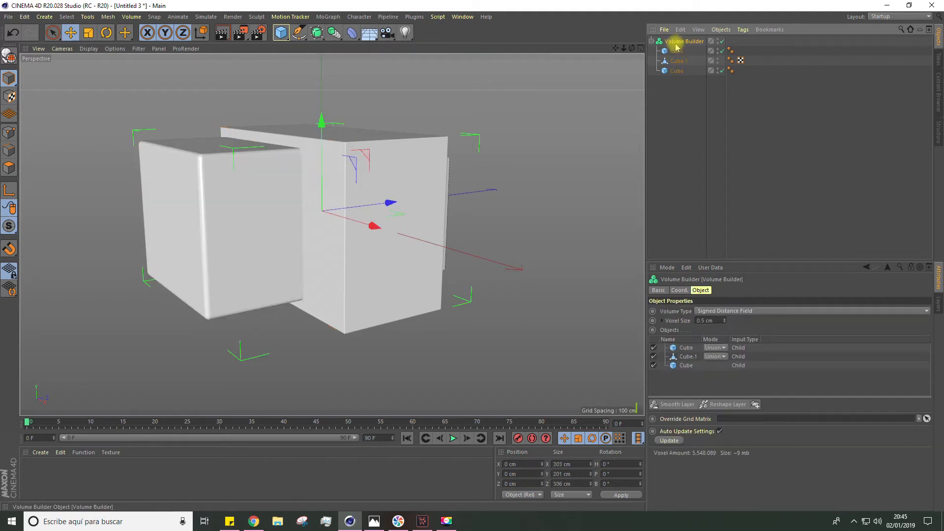
Set the filleted cube's mode to Subtract in the Volume Builder
left_click(713, 349)
left_click(717, 369)
left_click_drag(390, 316, 406, 297, "alt")
left_click_drag(261, 247, 457, 146, "alt")
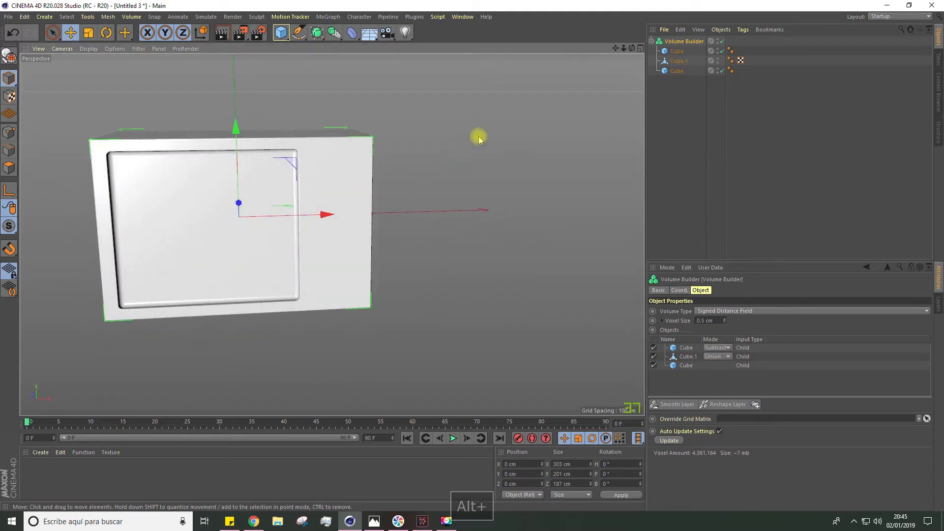
Try moving the filleted cube to about 26 cm along X, and undo the move
left_click(677, 52)
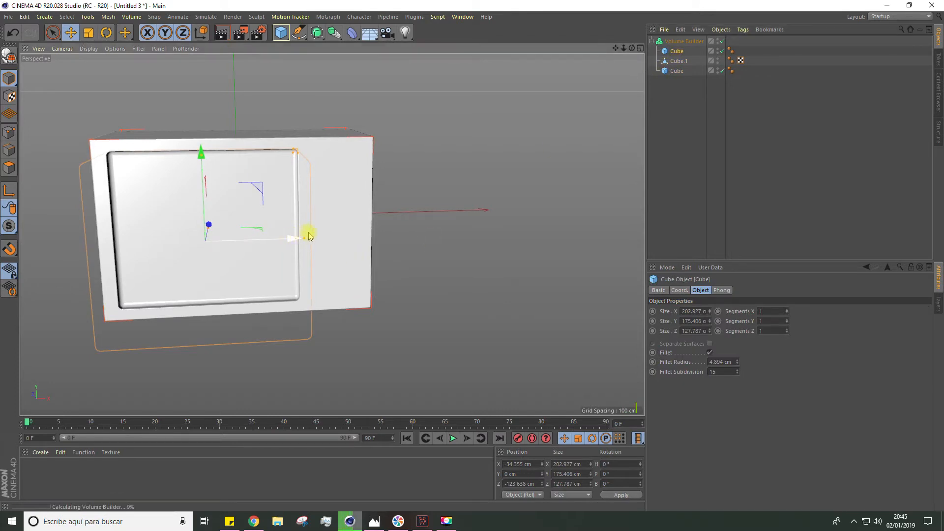
left_click_drag(317, 236, 353, 232)
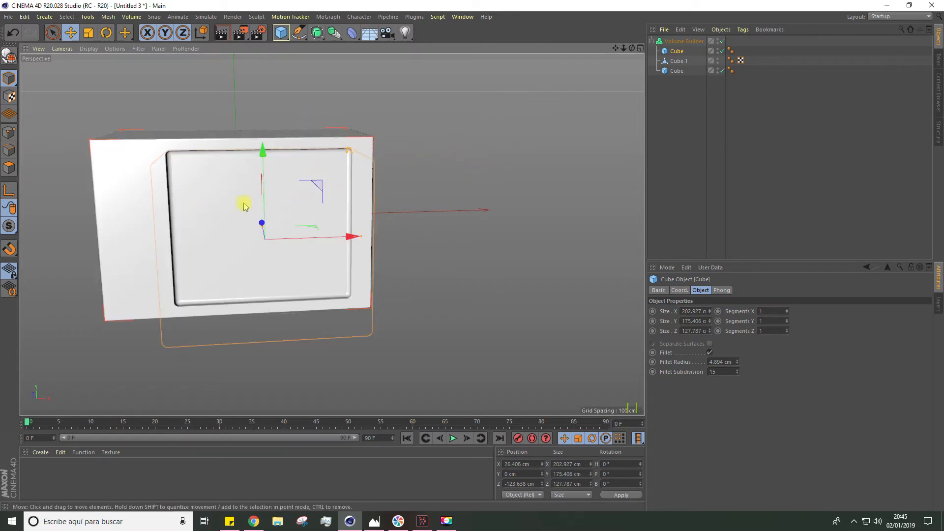
key("ctrl+z")
key("ctrl+z")
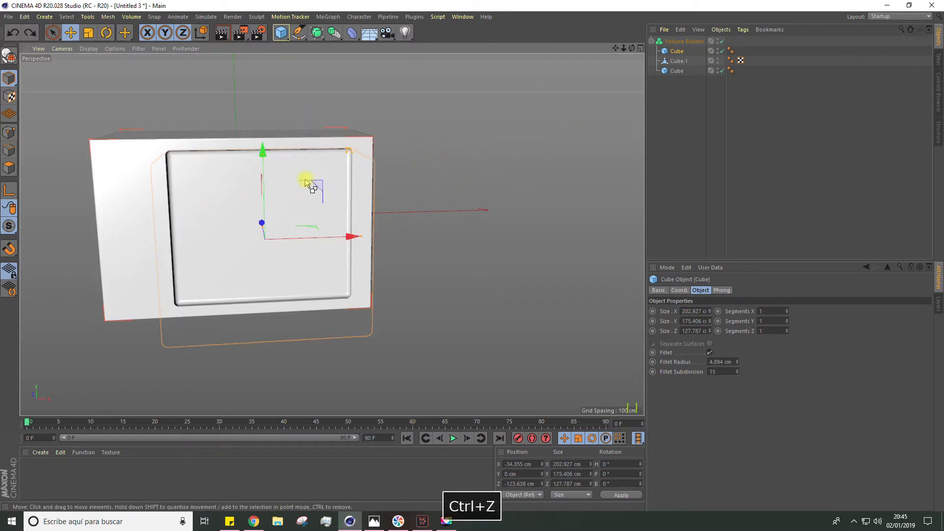
Set the Volume Builder's voxel size to 3 cm and shift the filleted cube to about -35 cm along X
left_click(684, 42)
left_click(707, 321)
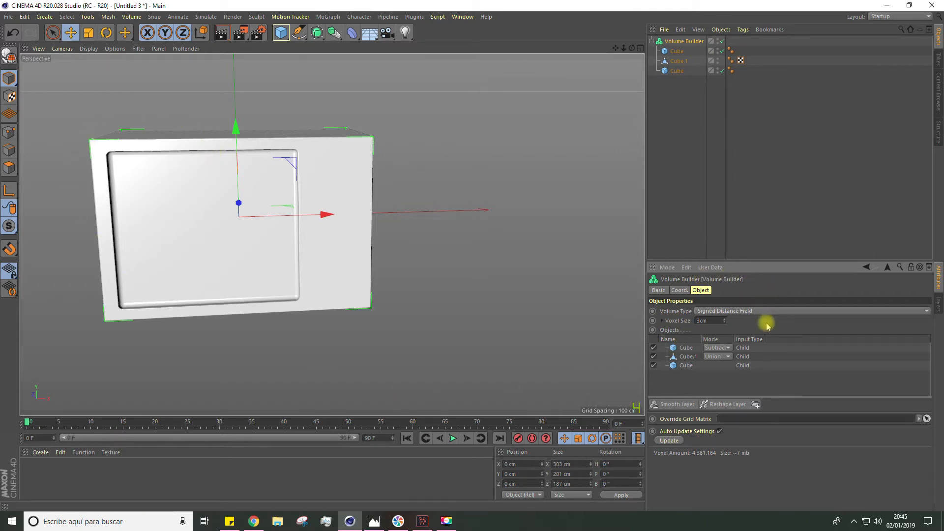
left_click_drag(482, 285, 411, 241, "alt")
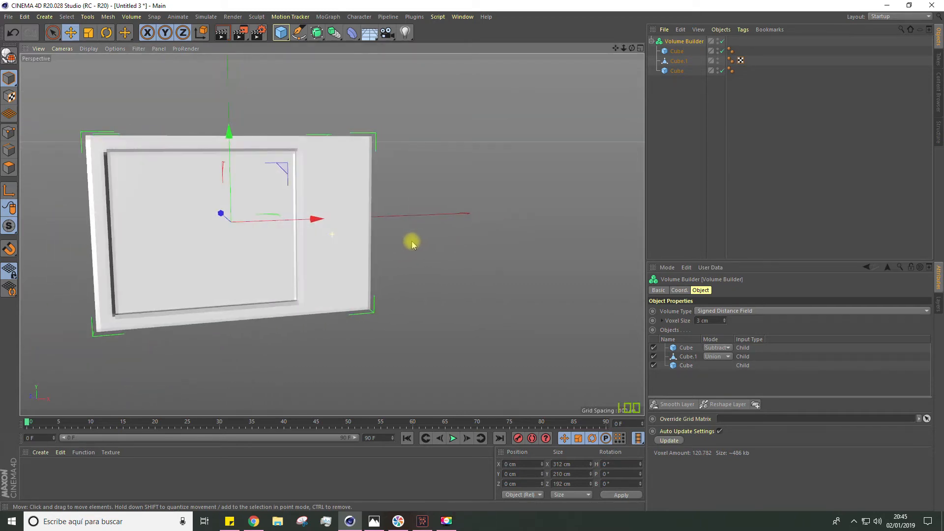
left_click(676, 50)
left_click_drag(297, 236, 449, 222)
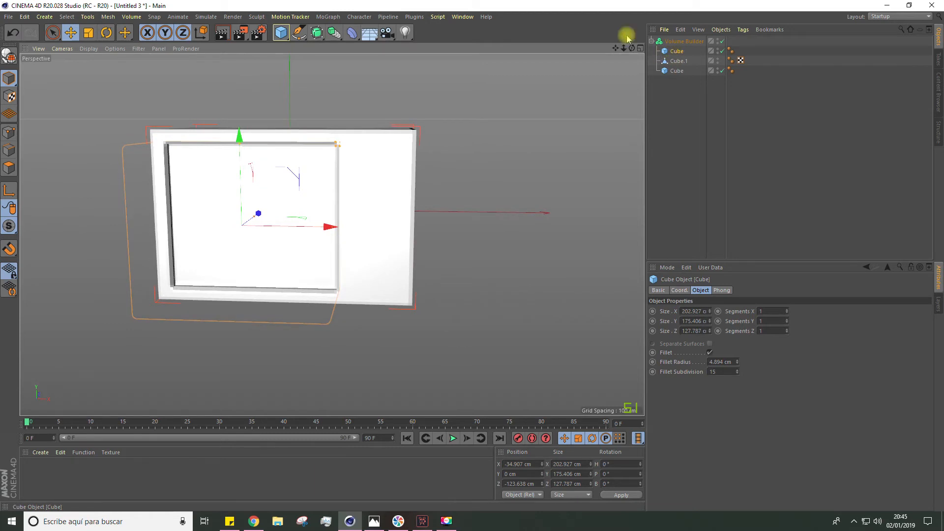
Add a cube beside the large recess, about 70 cm wide and 175 cm high, at about 107 cm along X
left_click_drag(281, 33, 364, 48)
left_click_drag(376, 215, 367, 168)
left_click_drag(412, 135, 470, 148)
mouse_move(368, 153)
left_mouse_down()
mouse_move(367, 162)
mouse_move(374, 147)
left_mouse_up()
left_click_drag(455, 260, 452, 260)
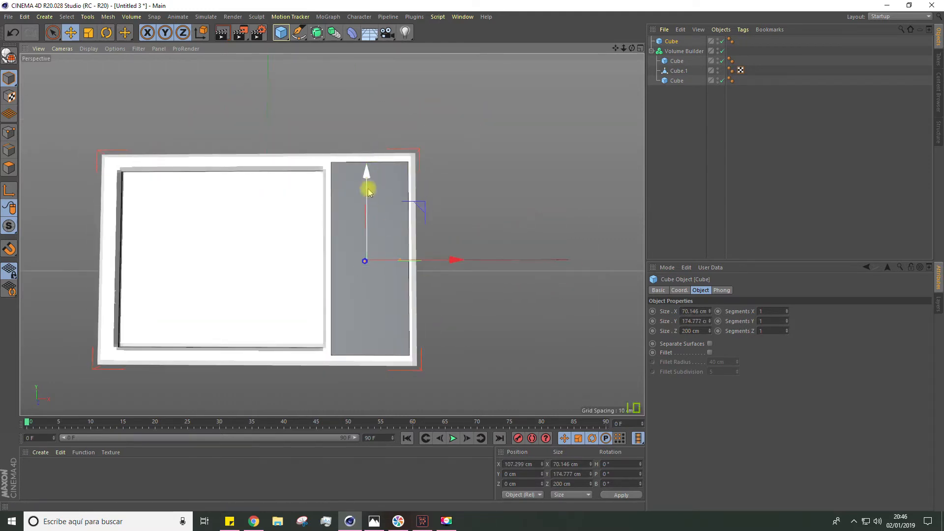
Resize the new cube to about 167 cm high and 47 cm deep, and move it to about -50 cm along Z
left_click_drag(367, 185, 367, 189)
left_click_drag(376, 209, 295, 231, "alt")
left_click_drag(572, 230, 504, 234)
left_click_drag(560, 230, 512, 235)
left_click_drag(494, 261, 577, 237, "alt")
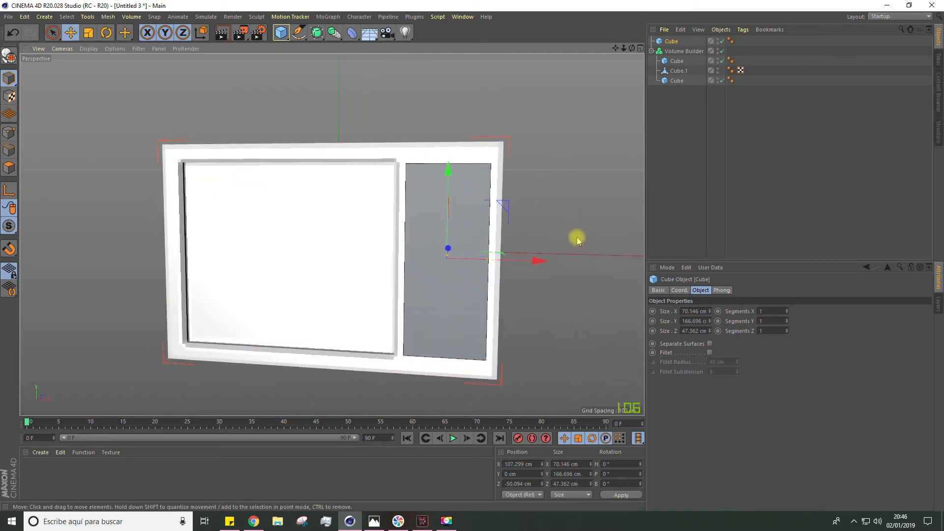
Make the new panel cube the first child of the Volume Builder and set the voxel size to 2 cm
left_click(673, 42)
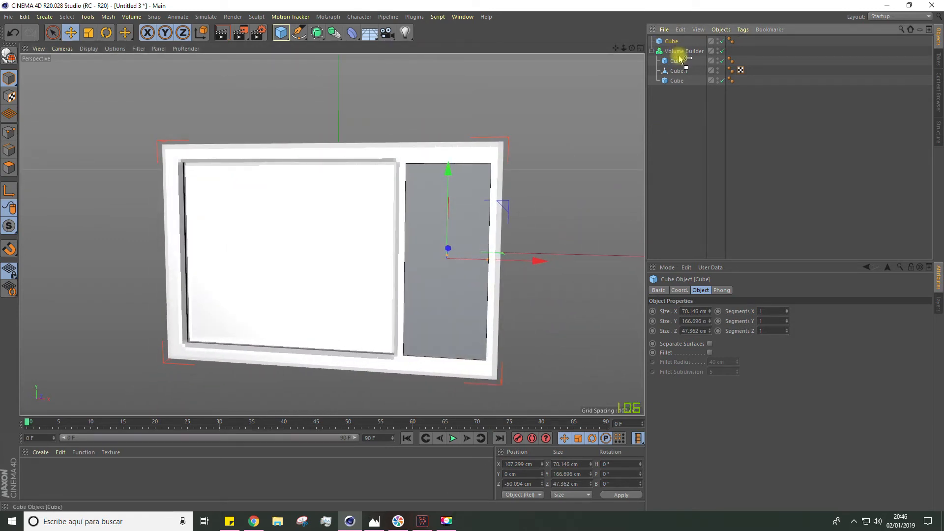
left_click_drag(681, 59, 680, 57)
left_click_drag(554, 202, 536, 166, "alt")
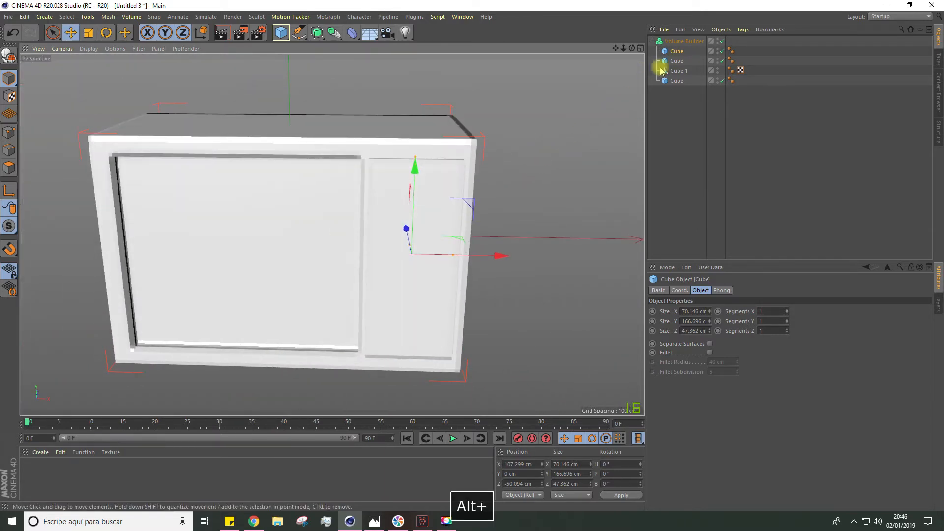
left_click(676, 42)
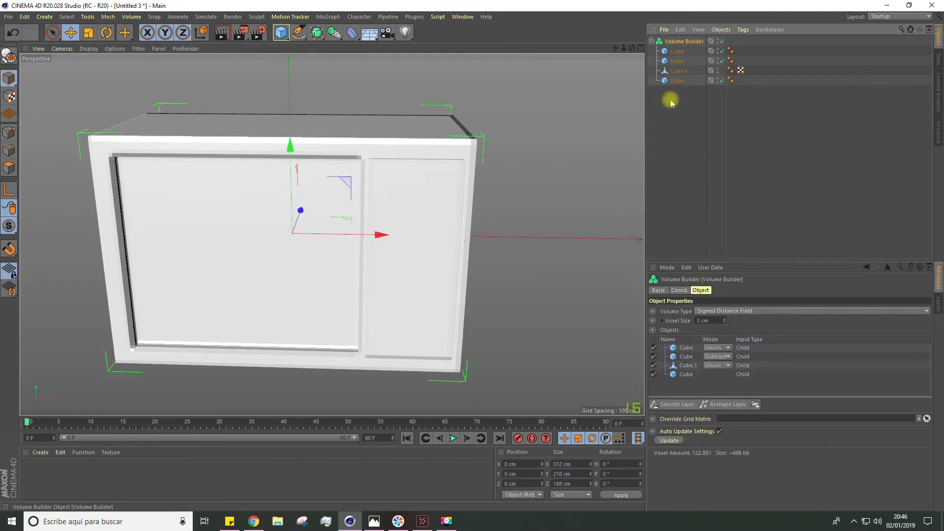
left_click(700, 321)
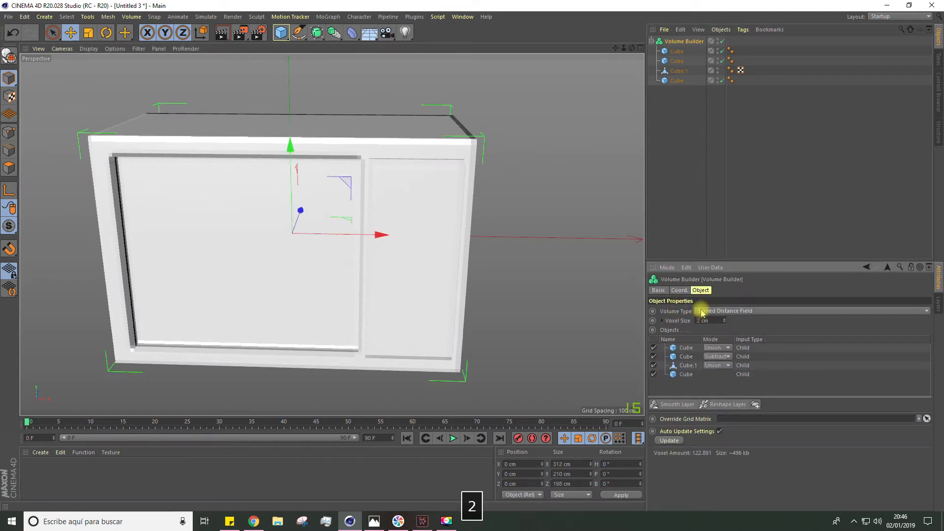
key("Return")
left_click_drag(533, 271, 529, 261, "alt")
Duplicate the panel cube outside the Volume Builder and scale the copy to about 67 × 159 × 45 cm
left_click(674, 52)
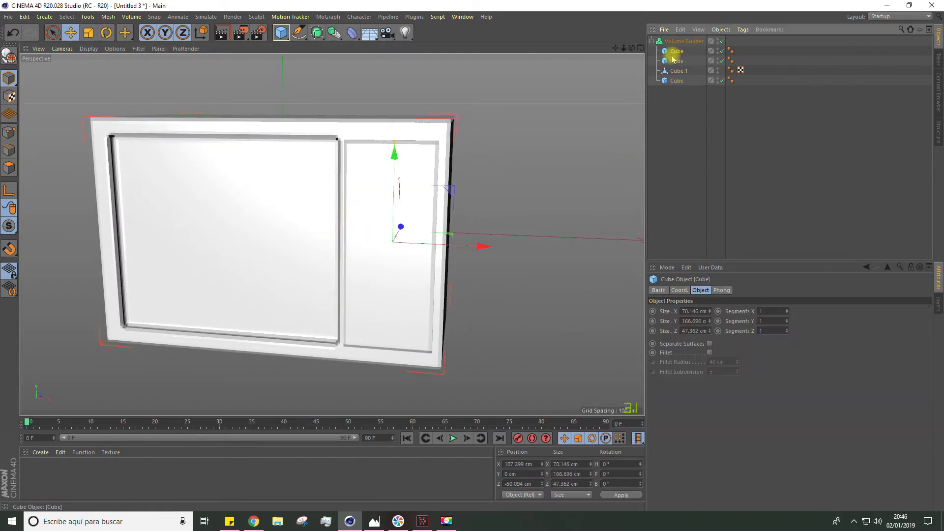
key("ctrl+c")
key("ctrl+v")
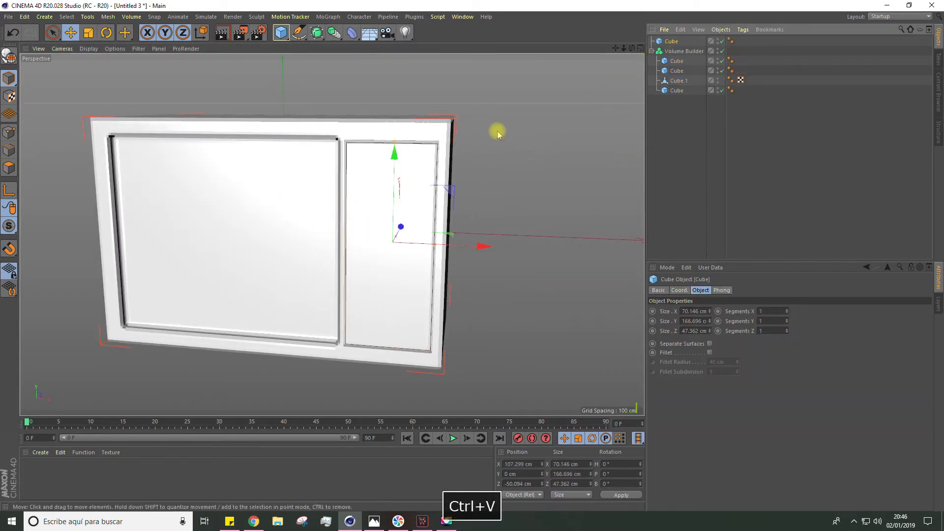
key("t")
left_click_drag(532, 175, 517, 183)
left_click(72, 33)
Move the copied cube to about -95 cm along Z, scale it to about 65 × 154 × 44 cm, and fine-tune its height
left_click_drag(438, 196, 370, 199, "alt")
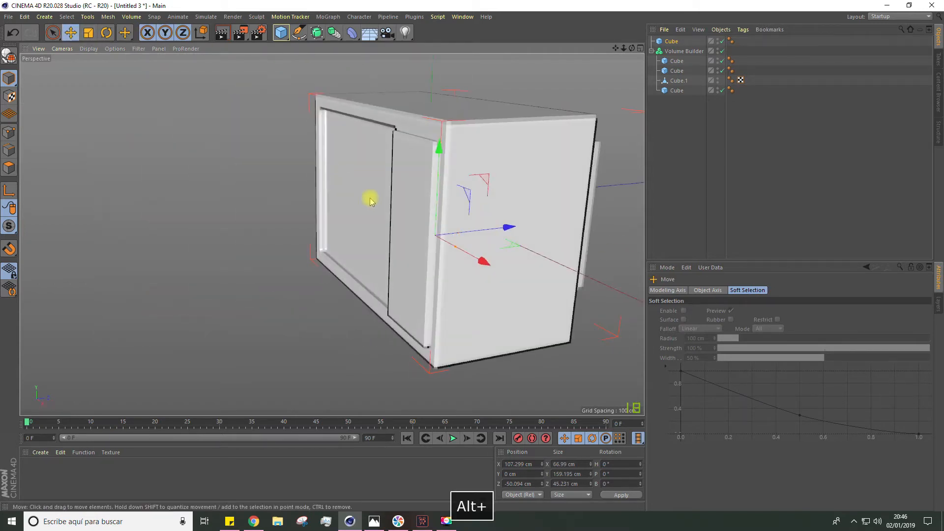
left_click_drag(510, 228, 541, 229)
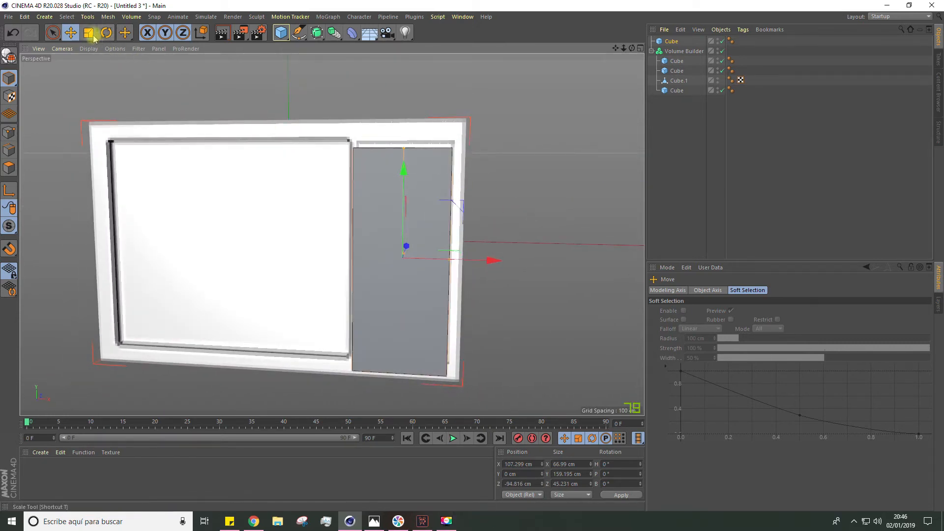
left_click_drag(601, 185, 586, 188)
left_click_drag(585, 188, 463, 191, "alt")
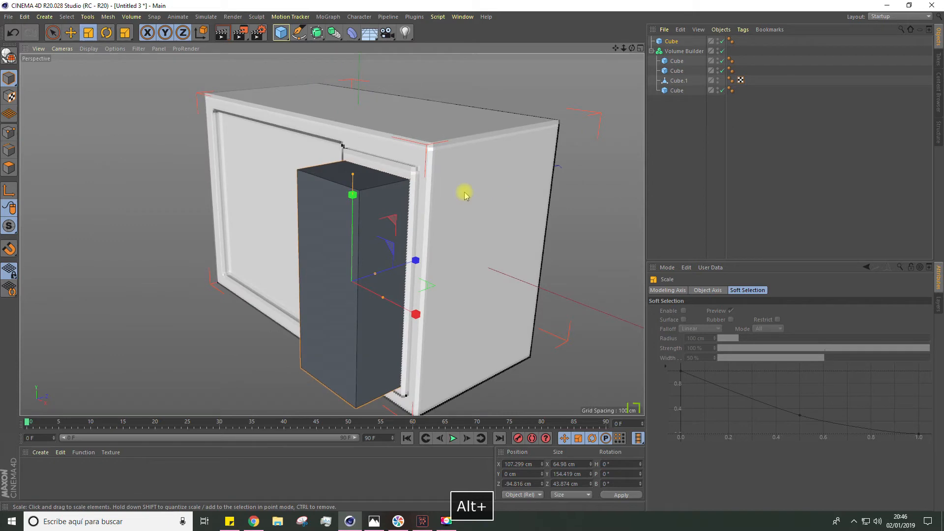
left_click_drag(354, 177, 353, 172)
Make the copied cube the first child of the Volume Builder and set its mode to Subtract
left_click_drag(688, 38, 679, 58)
left_click(675, 41)
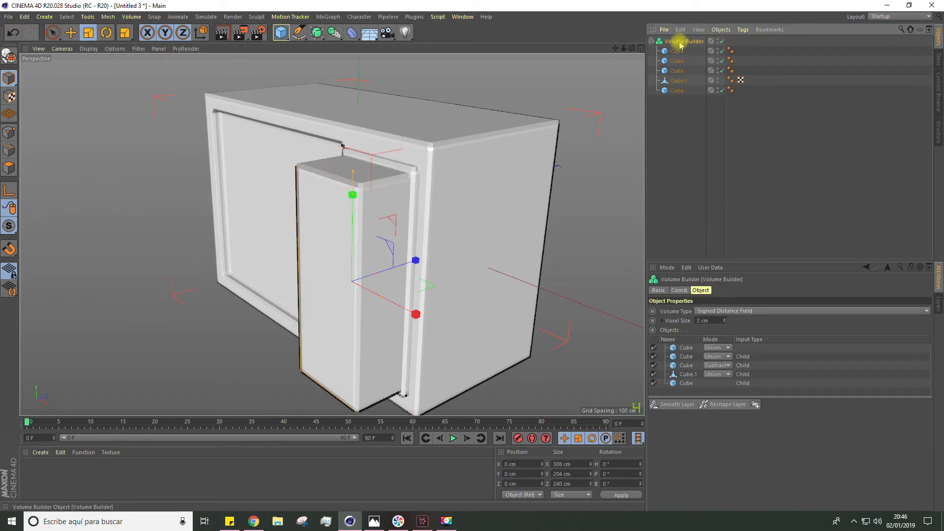
left_click(713, 347)
left_click(713, 370)
left_click_drag(395, 226, 491, 210, "alt")
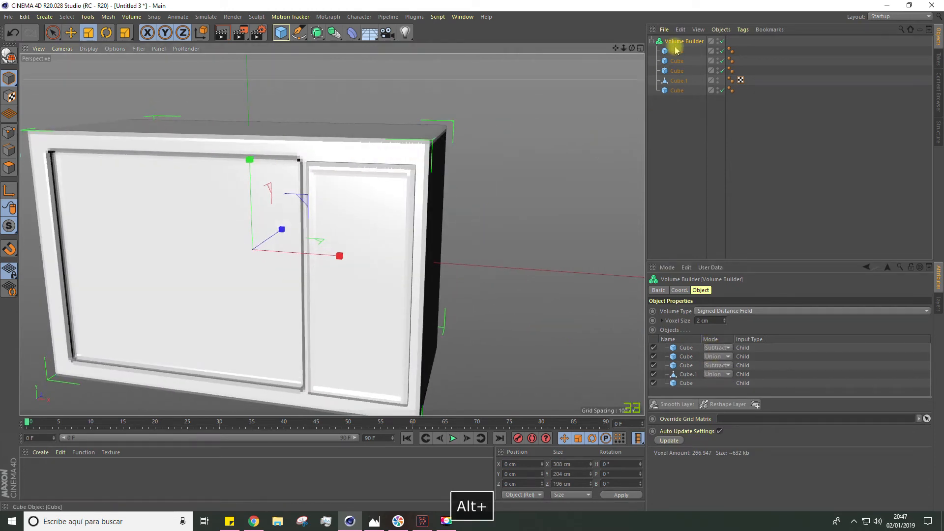
Set the Volume Builder's voxel size to 0.5 cm and inspect the refined front recesses
double_click(699, 321)
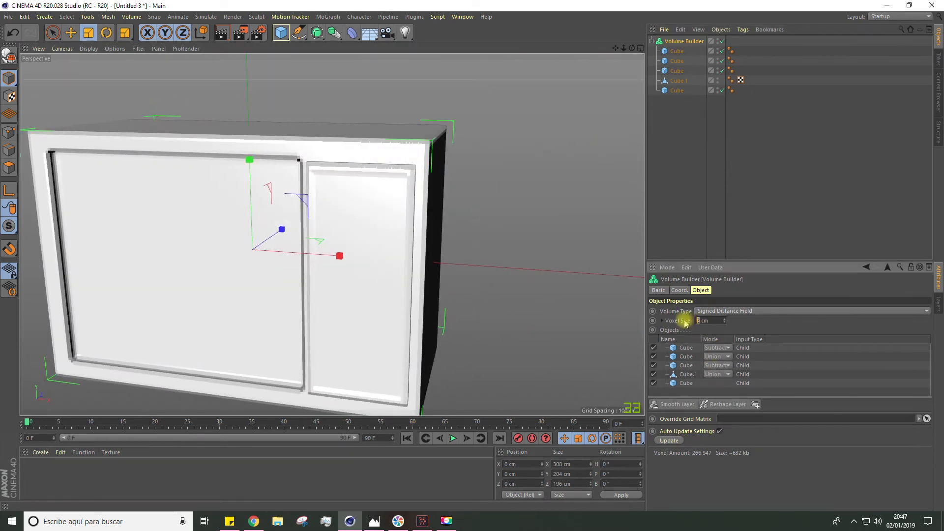
key("Return")
left_click_drag(325, 300, 364, 229, "alt")
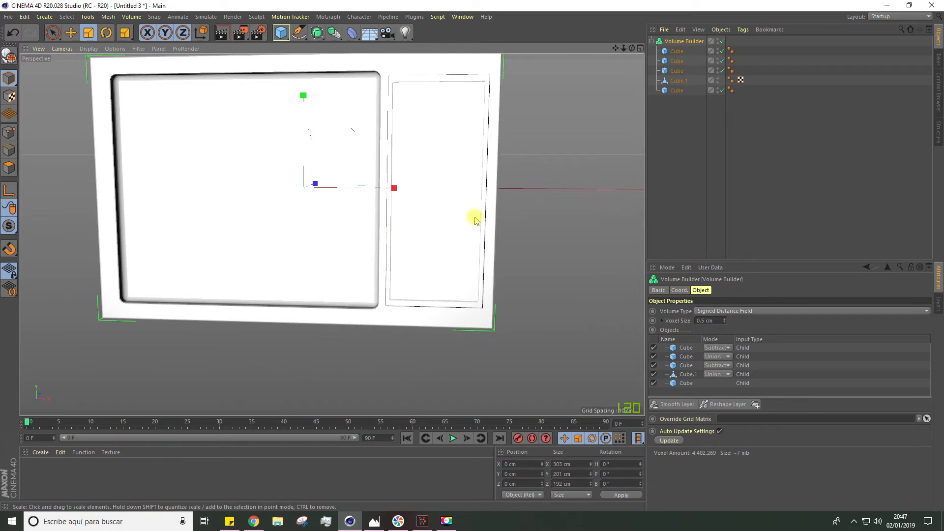
scroll(473, 219, "up", 5)
left_click_drag(456, 255, 442, 234, "alt")
scroll(418, 238, "down", 5)
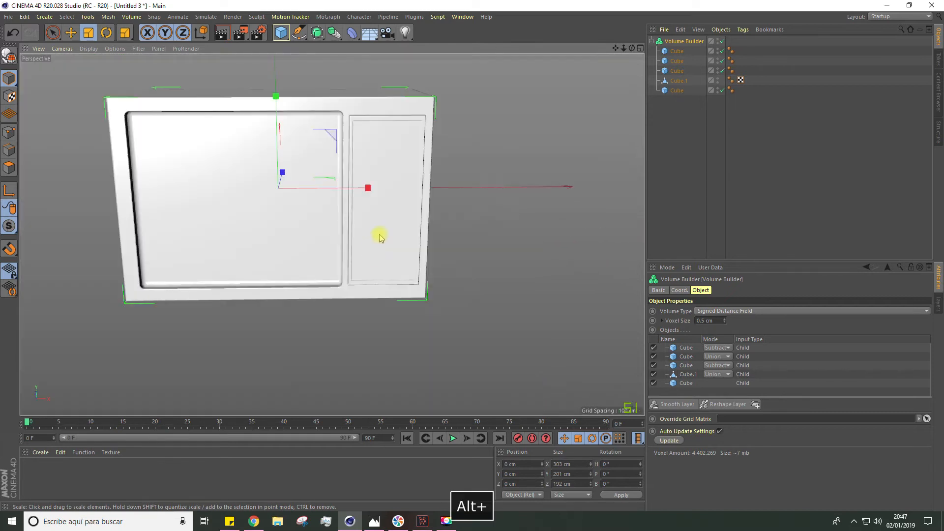
left_click_drag(379, 238, 386, 244, "alt")
Add a cylinder, rotate it to a 90° pitch, and scale it down to about 29 cm across
left_click_drag(282, 32, 460, 47)
left_click_drag(441, 96, 317, 246, "alt")
key("r")
left_click(88, 33)
left_click_drag(189, 158, 153, 159)
Position the cylinder on the upper part of the narrow panel, at about X 109, Y 51 and Z -75 cm
left_click(72, 32)
left_click_drag(432, 200, 486, 213)
left_click_drag(347, 215, 313, 223)
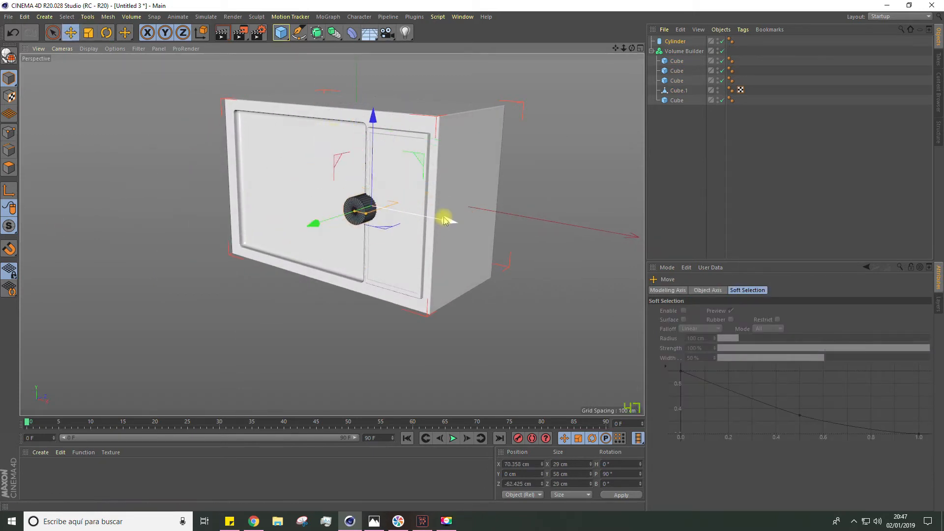
left_click_drag(444, 226, 469, 231)
left_click_drag(443, 266, 511, 261, "alt")
left_click_drag(419, 127, 419, 78)
Scale the cylinder up to about 41.5 cm in diameter and 22.5 cm in height
left_click(88, 32)
left_click_drag(188, 158, 209, 158)
left_click(71, 32)
left_click_drag(500, 169, 334, 224, "alt")
mouse_move(334, 224)
left_mouse_down("alt")
mouse_move(390, 242)
mouse_move(421, 182)
mouse_move(362, 236)
mouse_move(333, 230)
left_mouse_up("alt")
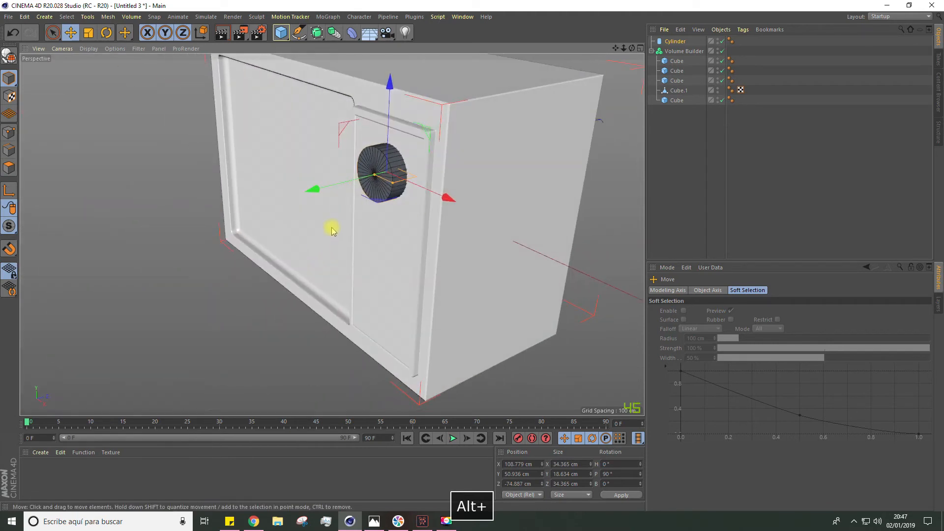
key("t")
left_click_drag(429, 241, 498, 241)
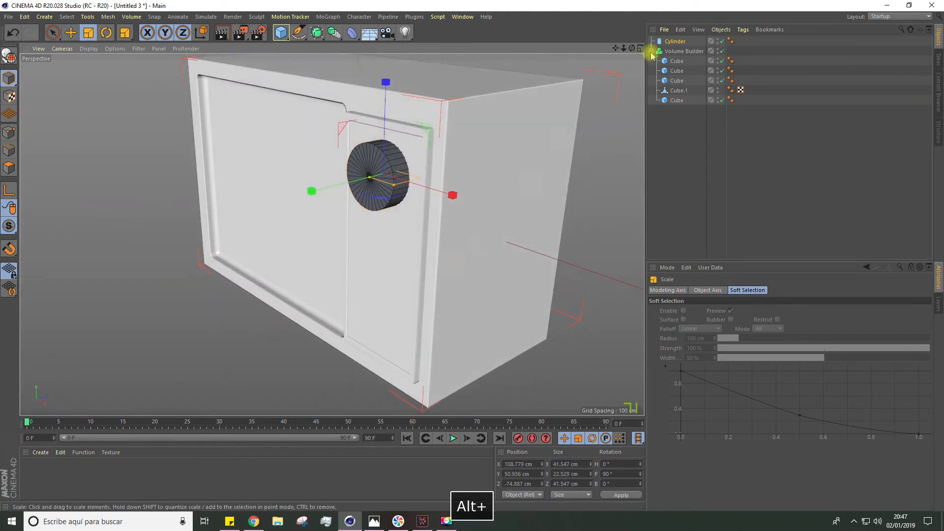
Set the cylinder's rotation segments to 80 and make it the first child of the Volume Builder
left_click(676, 42)
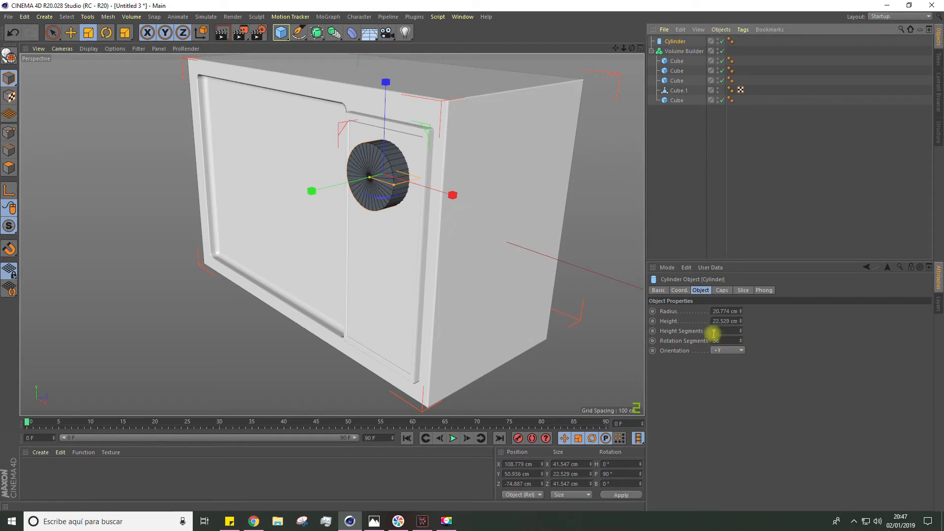
left_click(726, 342)
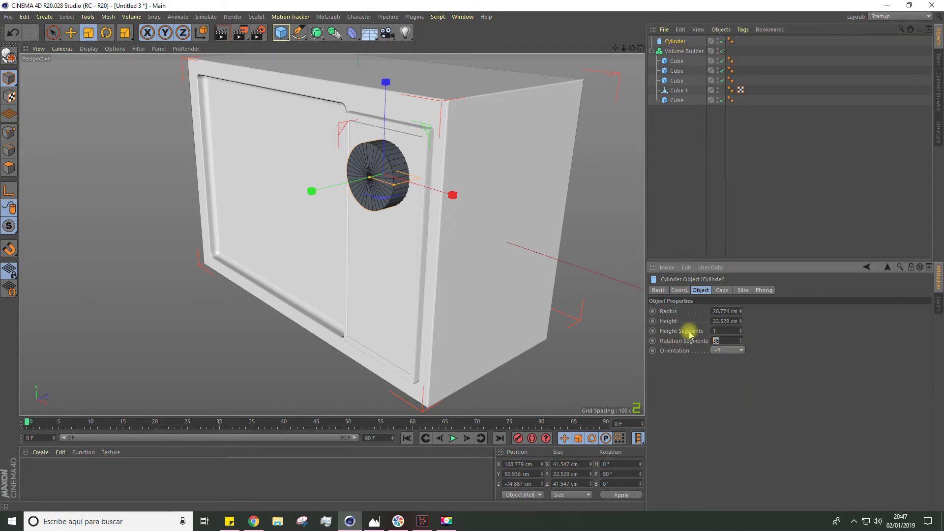
key("Return")
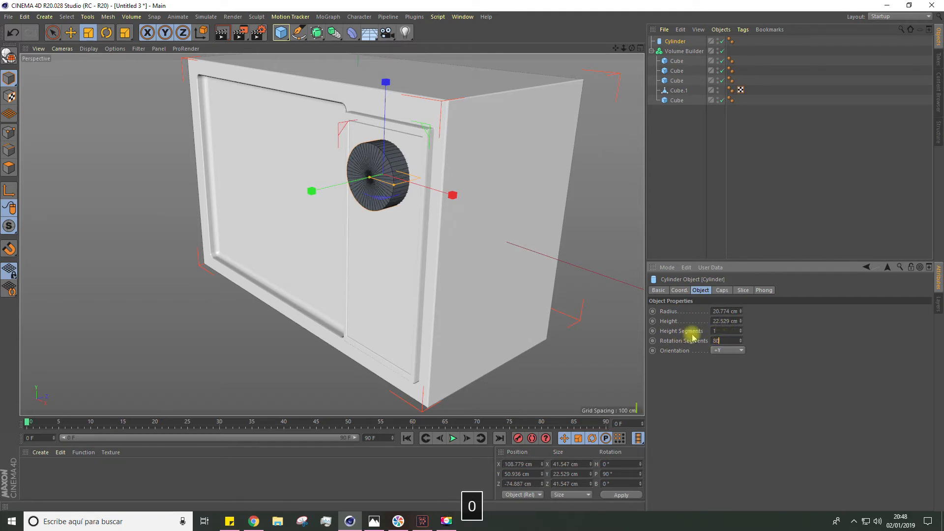
key("Return")
left_click_drag(678, 43, 682, 53)
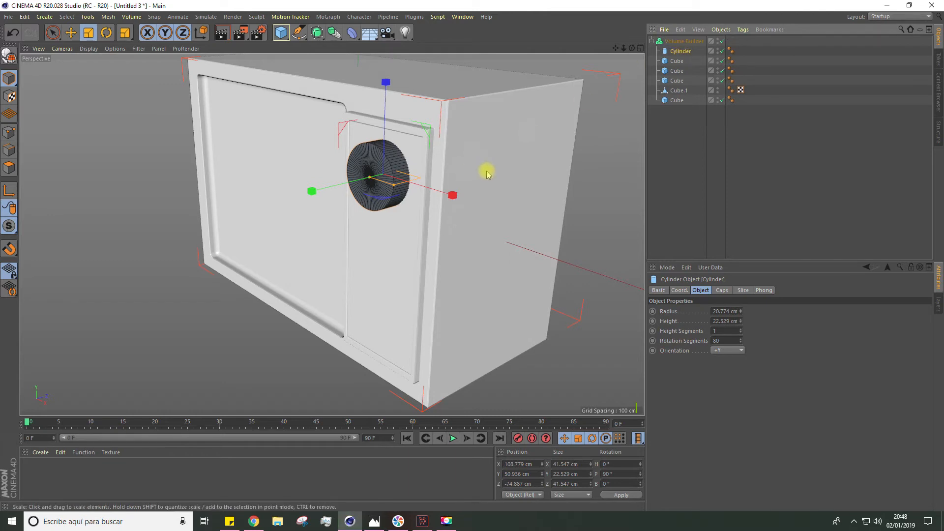
Set the cylinder's mode to Subtract in the Volume Builder to cut a round hole in the narrow panel
left_click(681, 42)
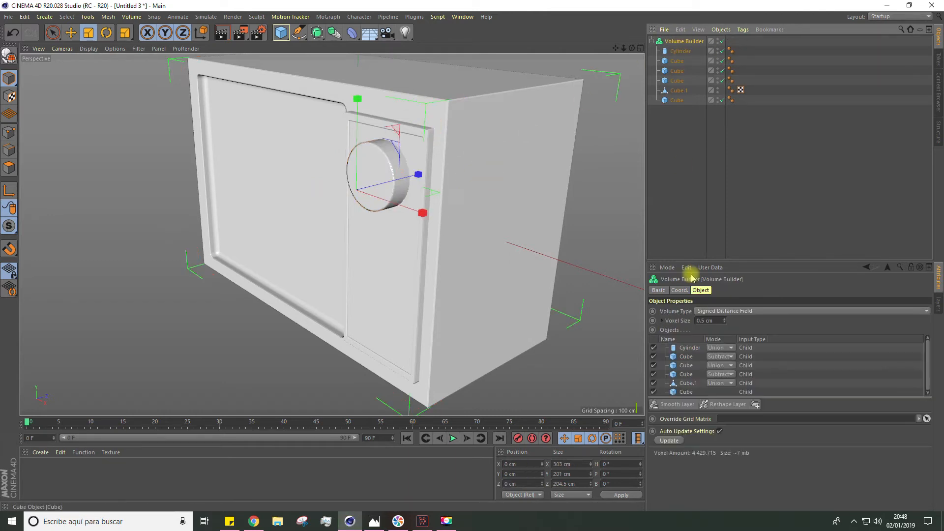
left_click(716, 348)
left_click(721, 368)
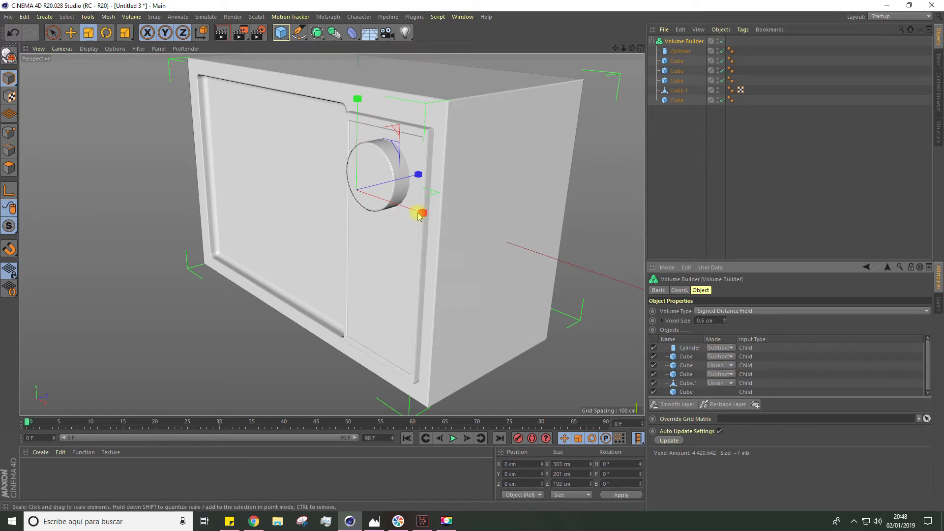
left_click_drag(417, 209, 639, 70, "alt")
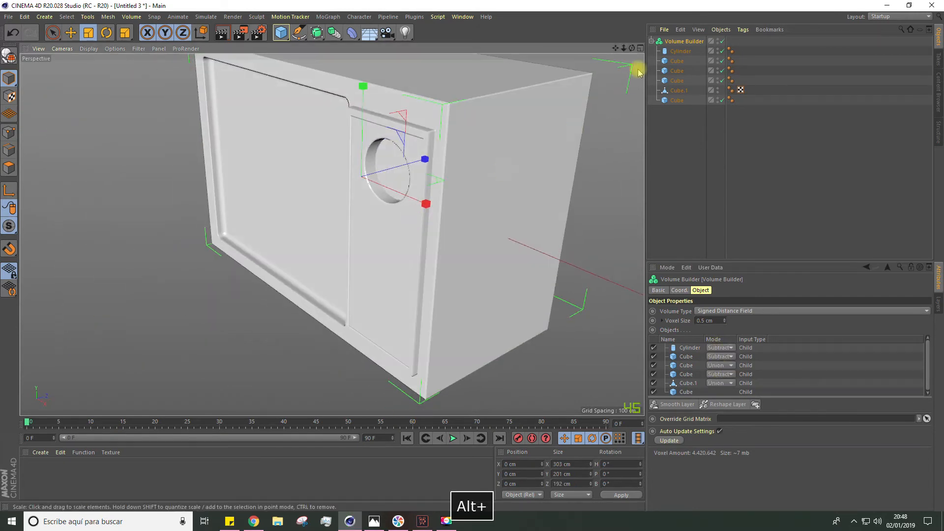
Set the Volume Builder's voxel size to 3 cm
left_click(679, 50)
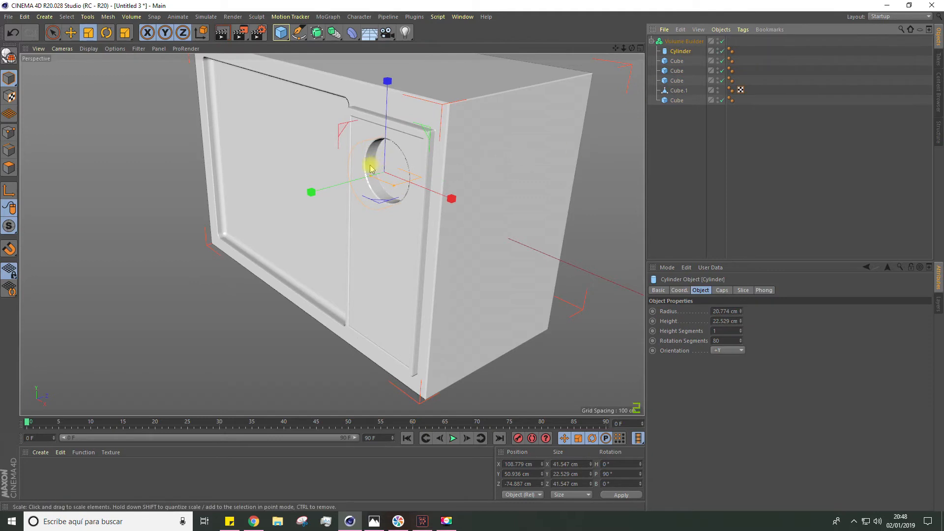
left_click(70, 33)
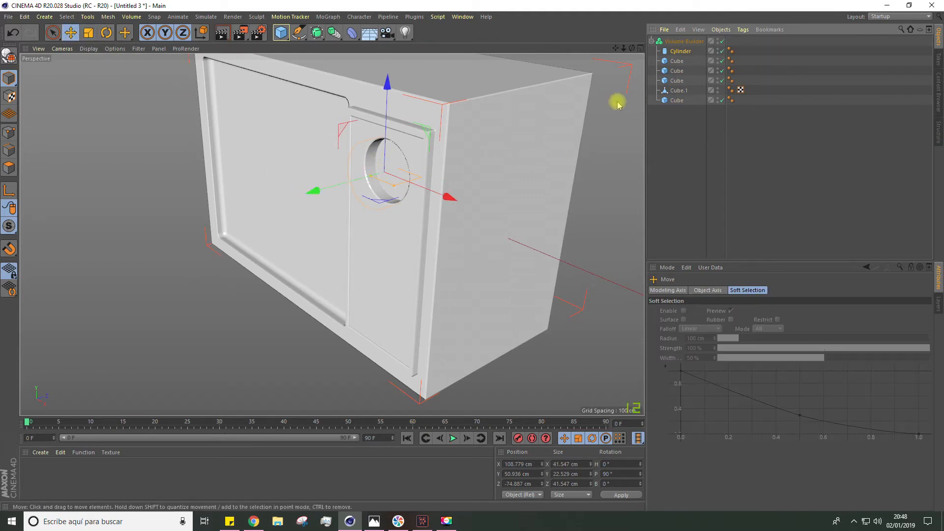
left_click(684, 41)
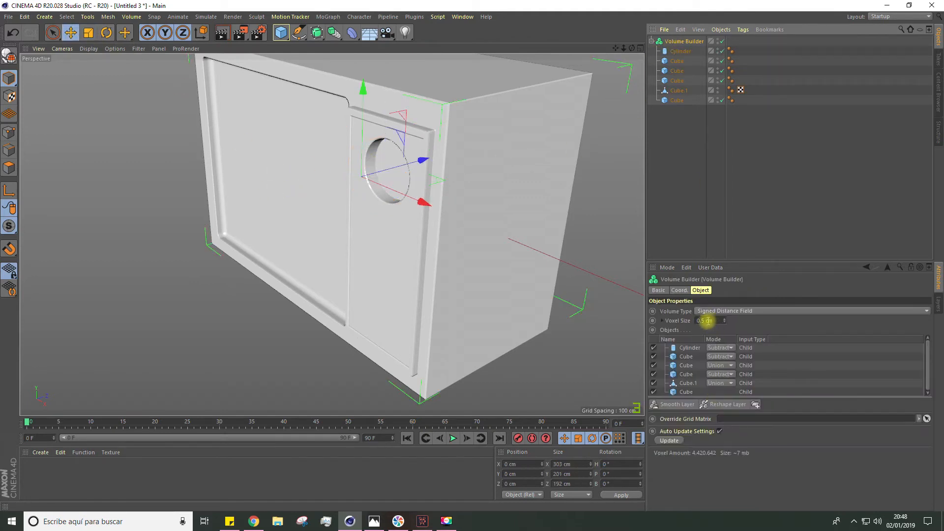
left_click(708, 321)
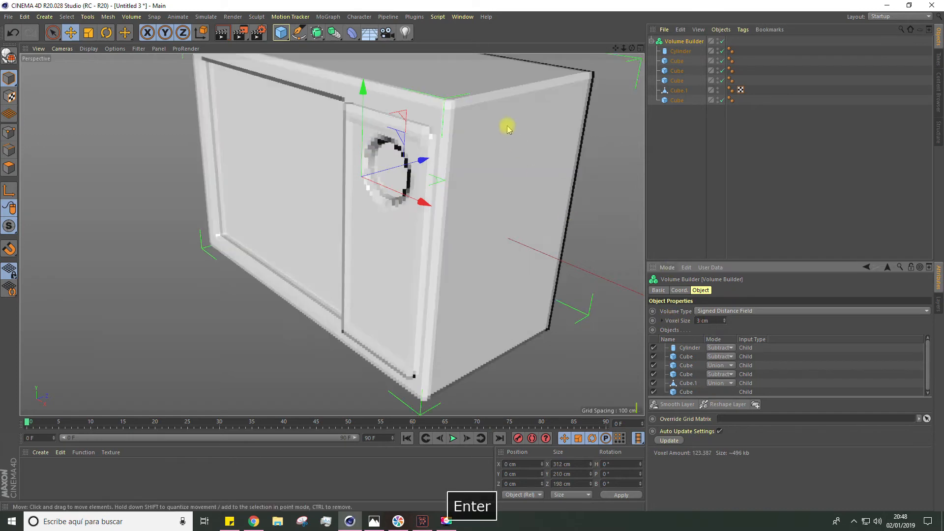
Move the cylinder of the round cutout outward to about Z -82 cm to make the recess shallower
left_click(680, 51)
left_click_drag(320, 199, 306, 198)
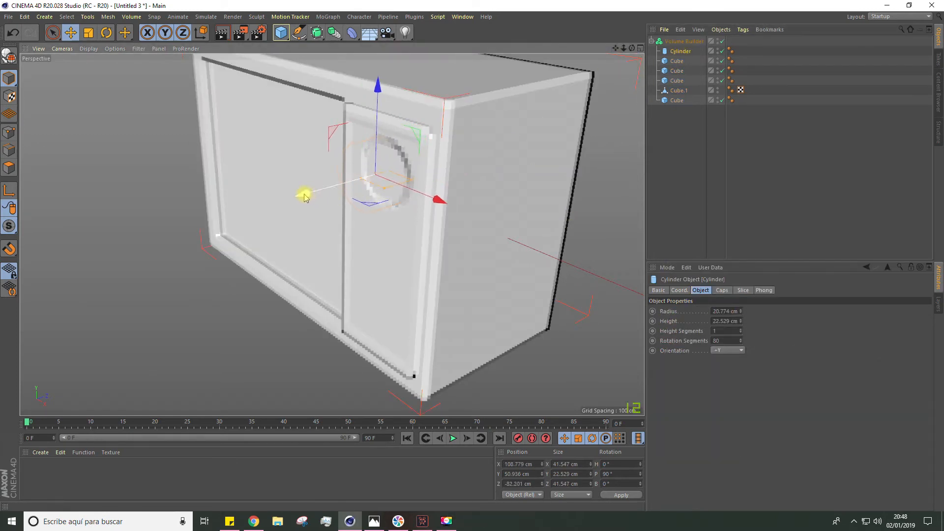
left_click_drag(363, 225, 432, 201, "alt")
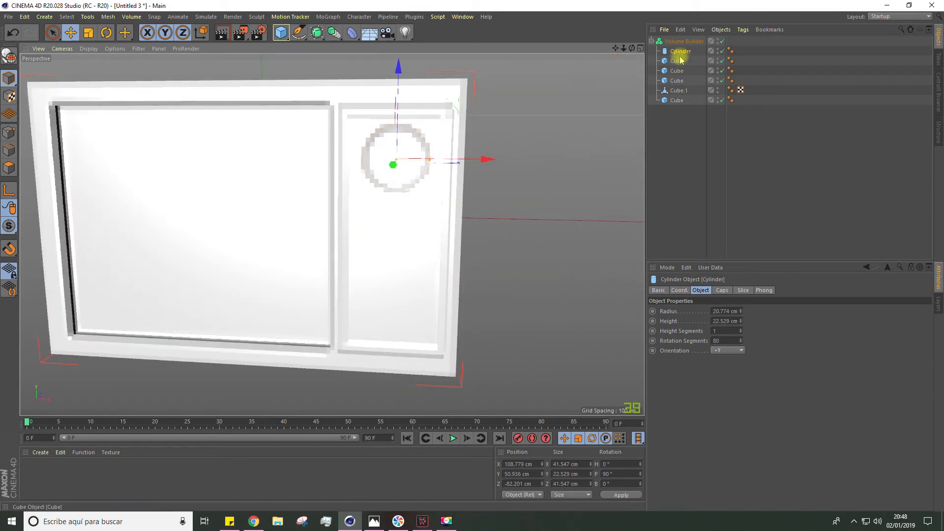
Duplicate the cylinder, make the copy the first child of the Volume Builder, and move it down to about Y -3.6 cm
key("ctrl+c")
key("ctrl+v")
left_click_drag(675, 43, 678, 53)
left_click_drag(397, 70, 394, 160)
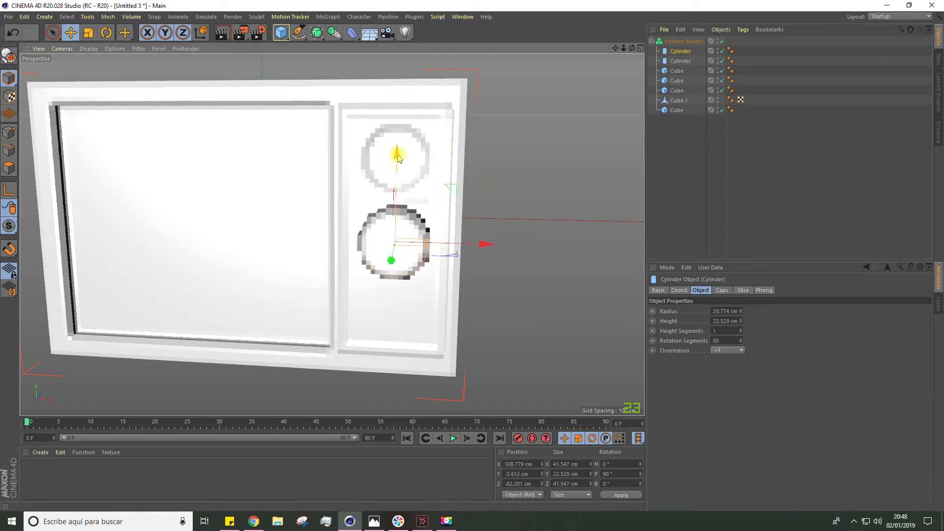
Set the copied cylinder's mode to Subtract in the Volume Builder to cut a second round recess
left_click(686, 42)
left_click(718, 349)
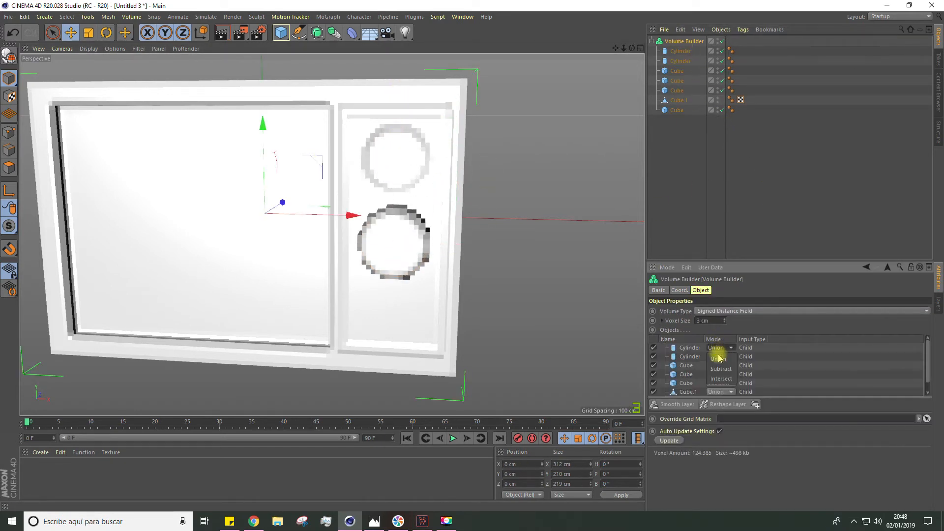
left_click(721, 369)
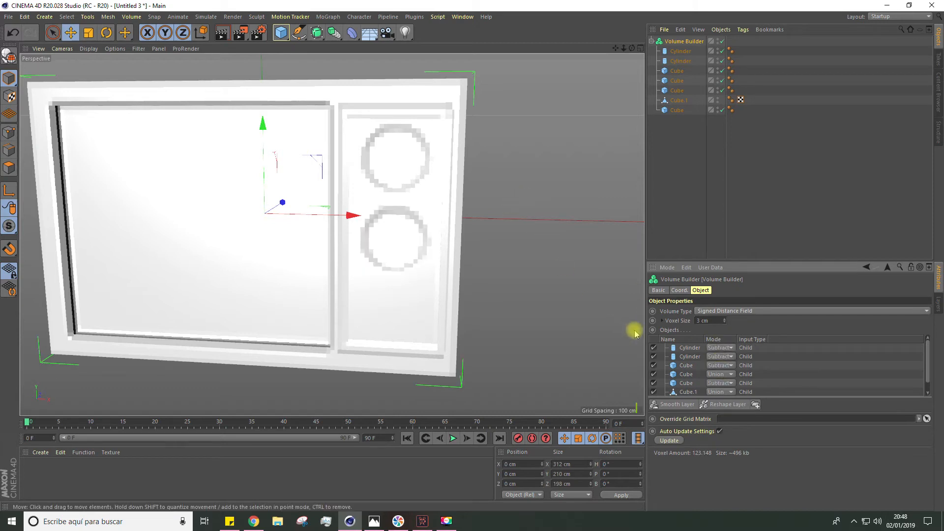
left_click(688, 348)
left_click(688, 356)
left_click(687, 374)
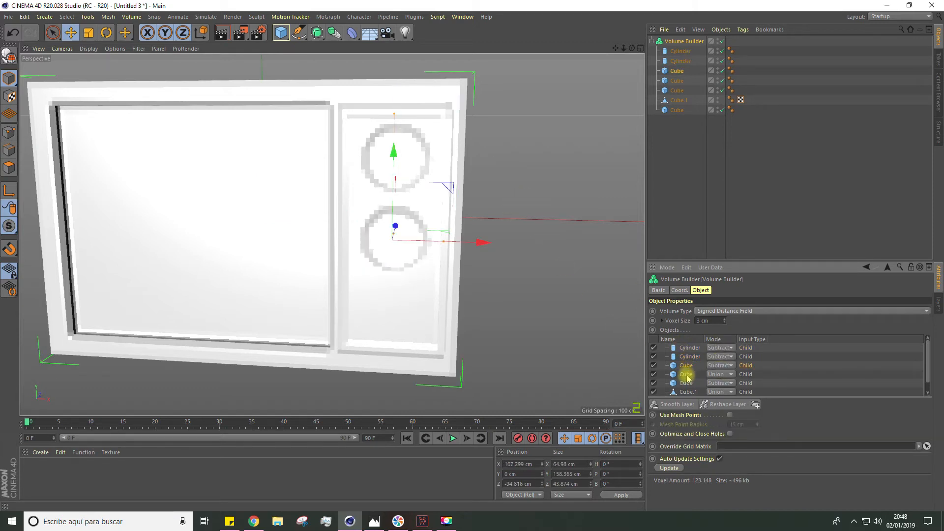
left_click_drag(609, 330, 487, 231, "alt")
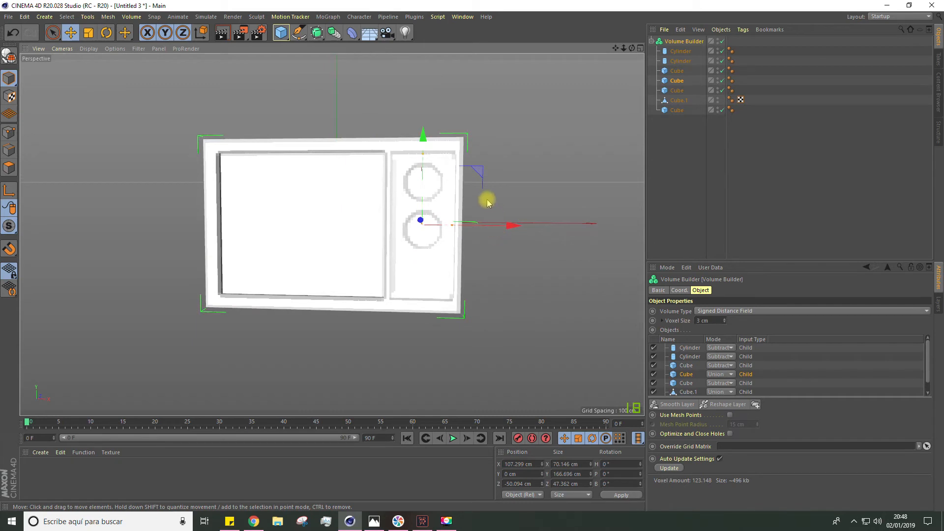
left_click_drag(520, 181, 614, 117, "alt")
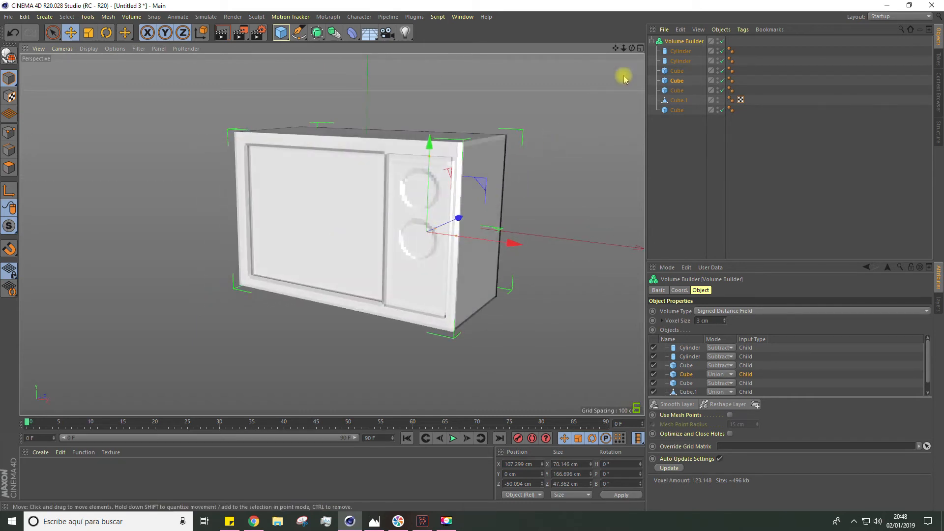
Copy the lower cylinder outside the Volume Builder and move the copy down to about Y -54.7 cm
left_click(680, 51)
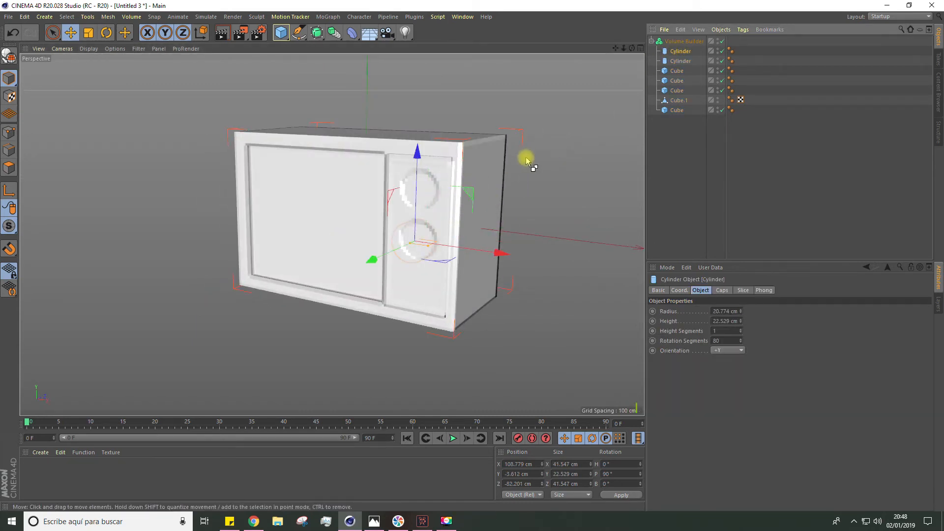
key("ctrl+c")
key("ctrl+v")
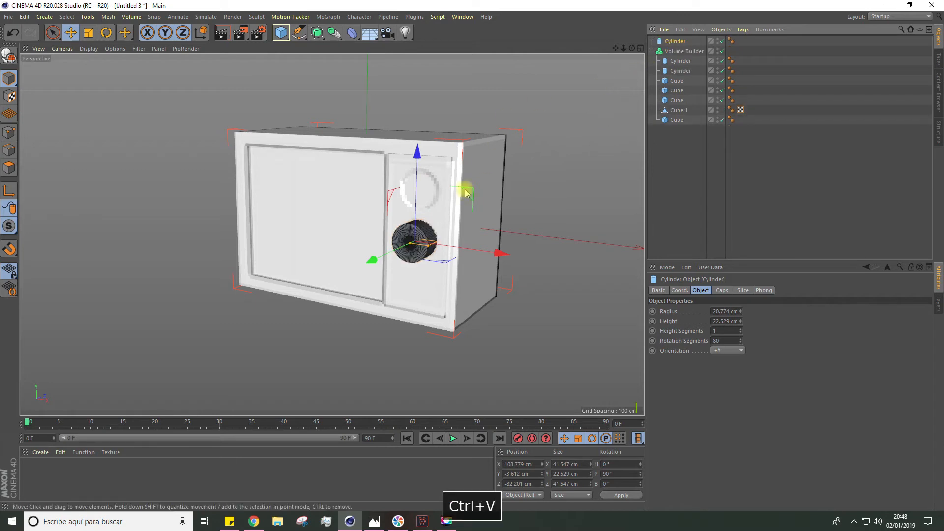
left_click_drag(411, 158, 429, 234)
left_click_drag(429, 234, 471, 229, "alt")
Scale the new cylinder down to a radius of about 6.5 cm and a height of about 7 cm
key("t")
left_click_drag(559, 274, 482, 314)
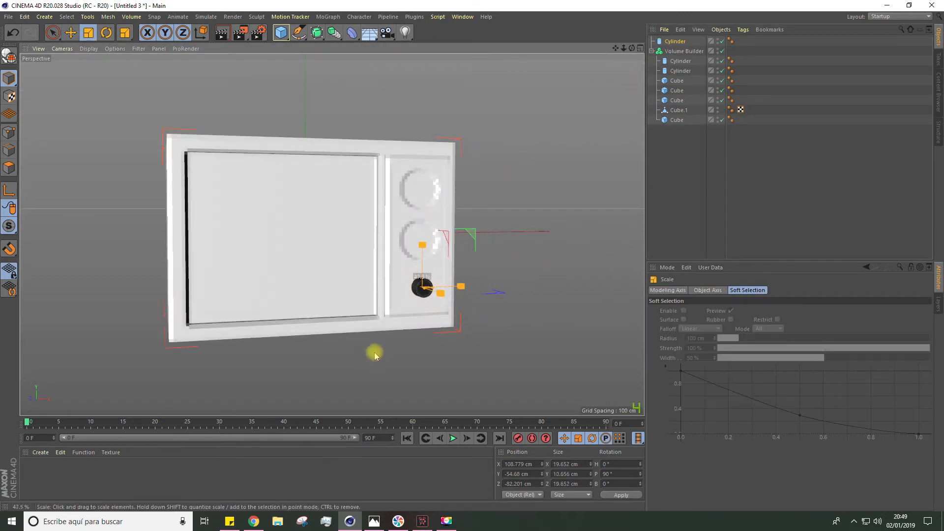
scroll(409, 312, "up", 8)
left_click_drag(615, 266, 541, 285)
Duplicate the small cylinder twice sideways to form a horizontal row of three on the narrow panel
left_click_drag(570, 275, 450, 276, "alt")
key("e")
left_click_drag(450, 276, 503, 276, "ctrl")
key("ctrl+z")
key("ctrl+z")
left_click_drag(502, 277, 522, 295, "ctrl")
Select the three small cylinders together and make them the first children of the Volume Builder
left_click(407, 278, "shift")
left_click(361, 275, "shift")
left_click_drag(382, 281, 325, 273, "alt")
left_click_drag(678, 41, 683, 71)
Set the modes of the three small cylinders to Subtract in the Volume Builder
left_click(684, 41)
left_click(726, 347)
left_click(725, 366)
left_click(725, 356)
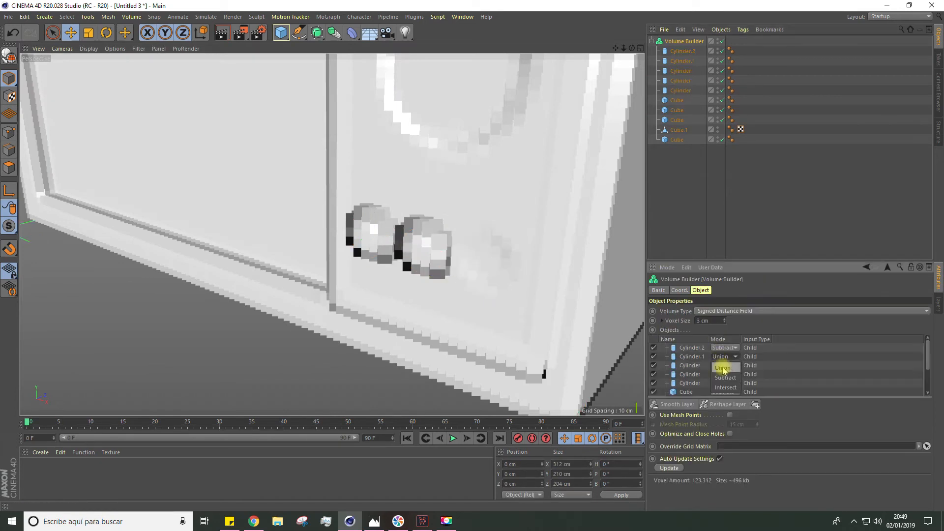
left_click(723, 375)
left_click(726, 365)
Refine the Volume Builder's voxel size to 1 cm
scroll(423, 236, "down", 5)
left_click_drag(428, 217, 474, 256, "alt")
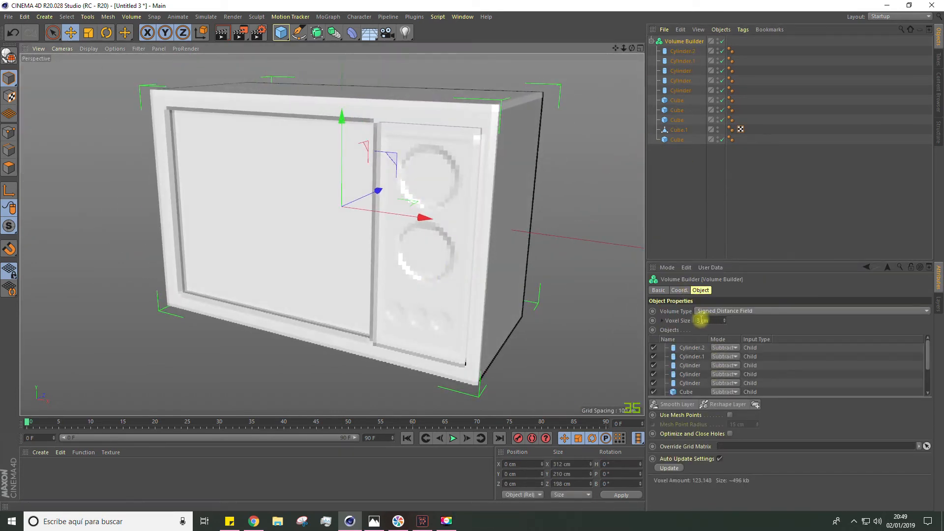
double_click(701, 320)
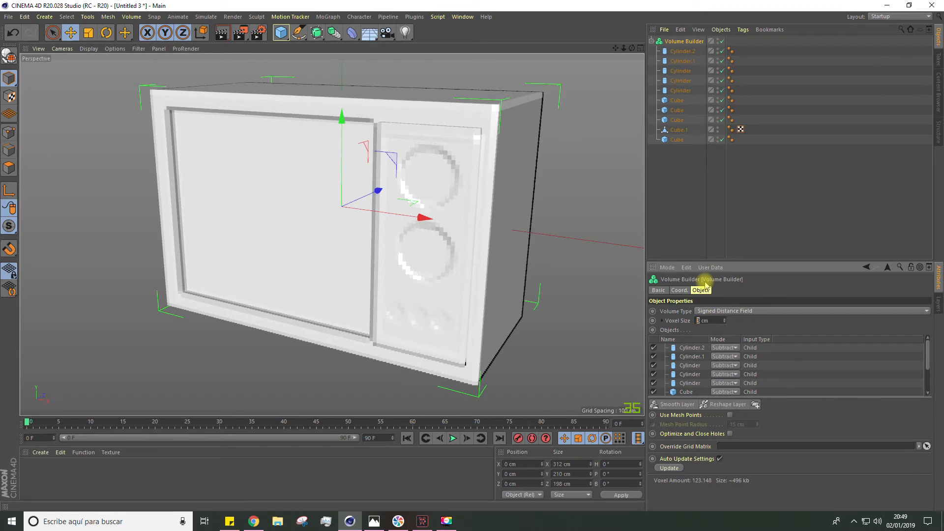
key("Return")
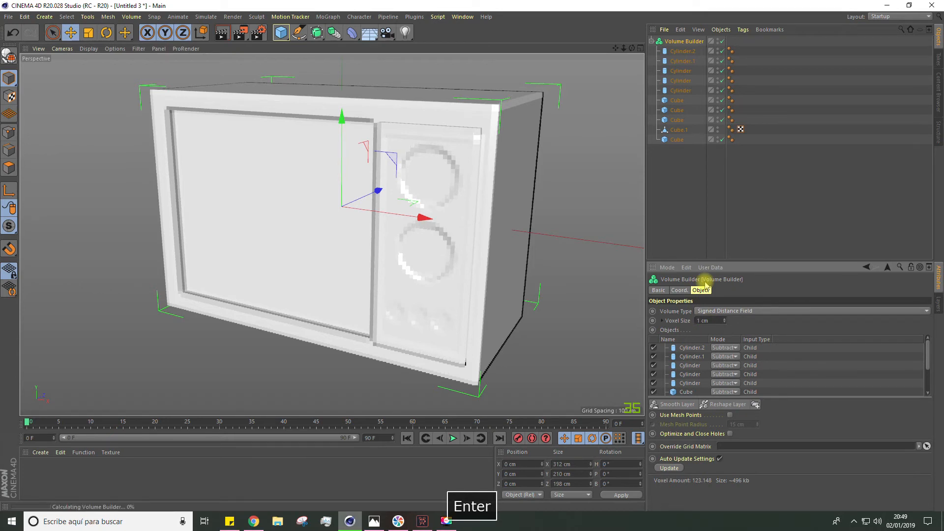
mouse_move(436, 267)
left_mouse_down("alt")
mouse_move(523, 246)
mouse_move(467, 267)
mouse_move(428, 267)
mouse_move(455, 268)
mouse_move(430, 264)
mouse_move(448, 260)
left_mouse_up("alt")
scroll(447, 260, "down", 5)
left_click_drag(393, 279, 276, 276, "alt")
left_click_drag(464, 269, 363, 301, "alt")
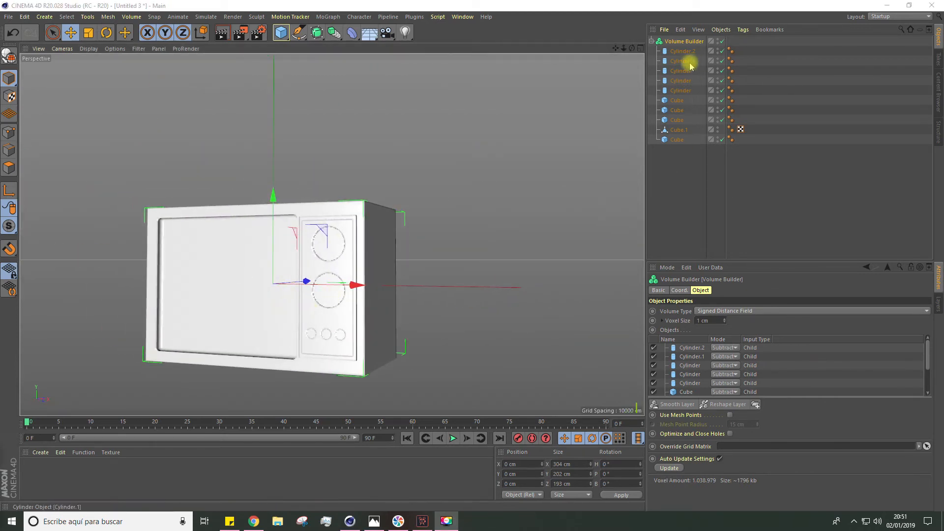
Select the three small cylinders and move them up together to about Y -39.8 cm
left_click(686, 51)
left_click(683, 61, "ctrl")
left_click(681, 71, "ctrl")
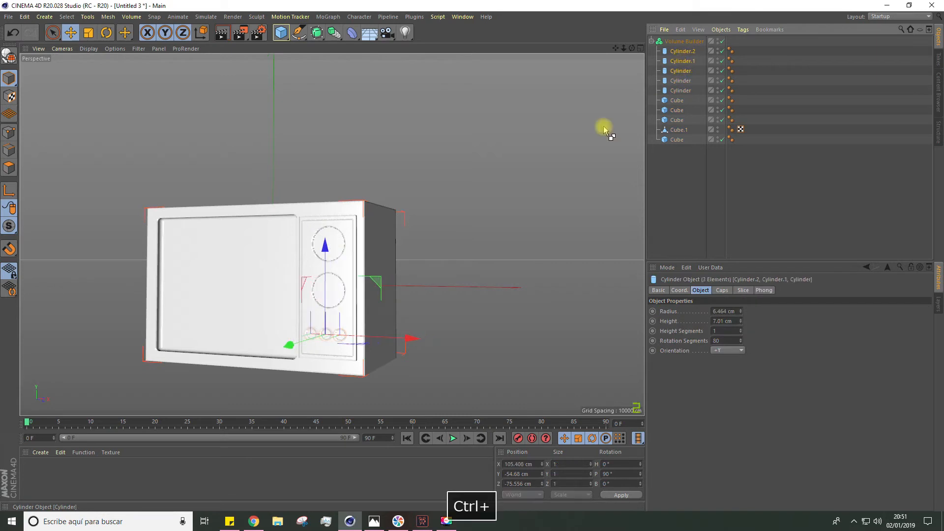
left_click(325, 251)
left_click_drag(326, 248, 320, 213)
scroll(332, 343, "up", 5)
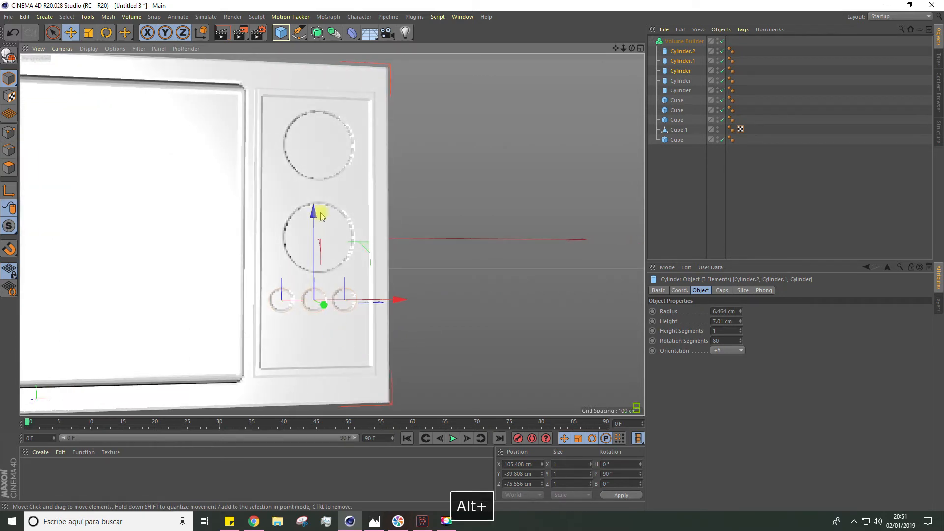
scroll(282, 117, "down", 3)
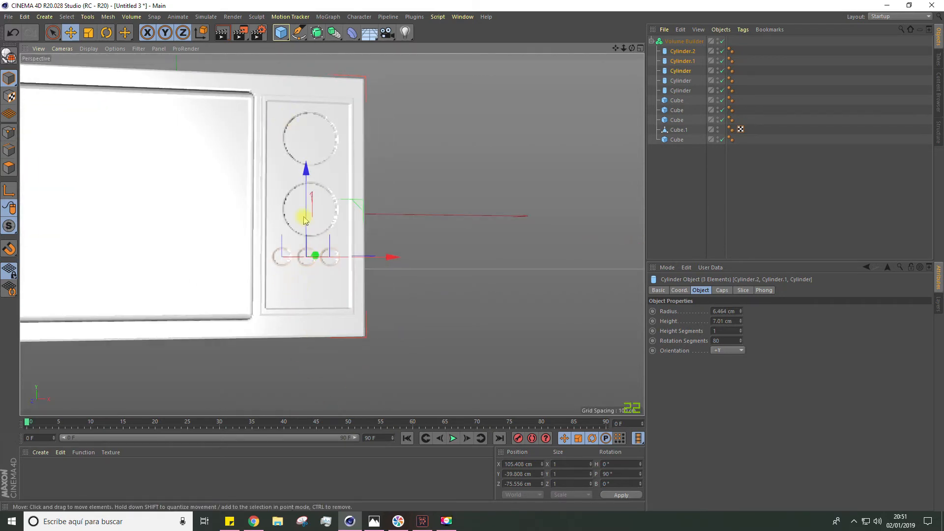
Add a cube and flatten it into a slab about 97 × 6.4 × 40.4 cm, placed in front of the box
left_click_drag(281, 32, 304, 44)
left_click(362, 45)
scroll(335, 238, "down", 5)
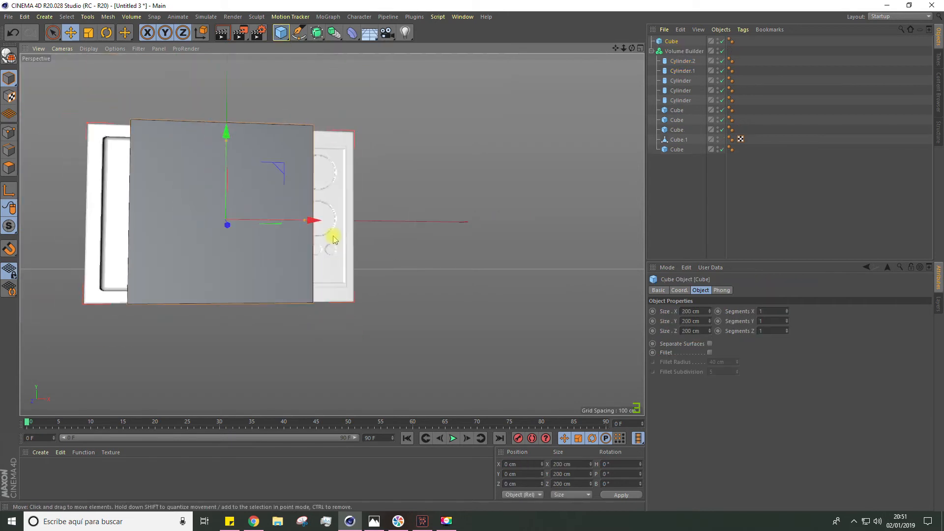
left_click_drag(334, 238, 264, 282, "alt")
left_click_drag(301, 132, 302, 189)
left_click_drag(355, 174, 296, 196)
left_click_drag(296, 196, 314, 232, "alt")
left_click_drag(307, 236, 262, 217)
left_click_drag(289, 180, 257, 204)
left_click_drag(299, 230, 356, 251)
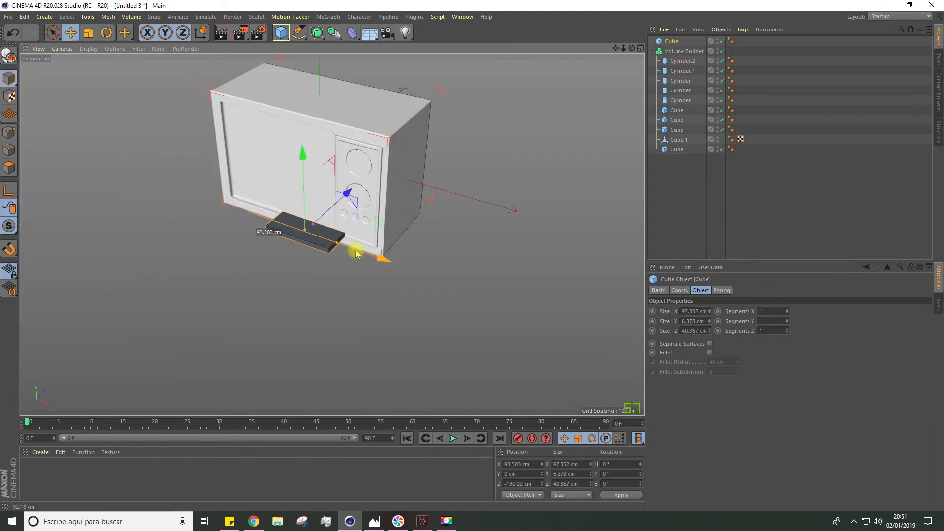
Reduce the slab to about 55 × 2.3 × 40.4 cm and fit it into the narrow panel at about X 109, Z -92 cm
left_click_drag(348, 195, 383, 172)
left_click_drag(379, 182, 345, 142, "alt")
scroll(346, 141, "up", 5)
left_click_drag(435, 199, 392, 172)
left_click_drag(388, 163, 316, 180, "alt")
left_click_drag(324, 209, 398, 178, "alt")
left_click_drag(378, 169, 395, 170)
left_click_drag(417, 172, 420, 172)
left_click_drag(333, 167, 333, 169)
left_click_drag(332, 170, 332, 178)
Duplicate the thin slab vertically into a stack of five evenly spaced slats below the small holes
left_click_drag(332, 80, 331, 67)
left_click_drag(331, 67, 331, 90, "ctrl")
left_click_drag(332, 90, 251, 141, "ctrl")
Select all five slat cubes and make them the first children of the Volume Builder
left_click(673, 80)
left_click(674, 39, "shift")
left_click_drag(395, 154, 481, 212)
left_click_drag(672, 82, 678, 92)
left_click_drag(437, 178, 511, 168, "alt")
right_click_drag(348, 155, 524, 204, "alt")
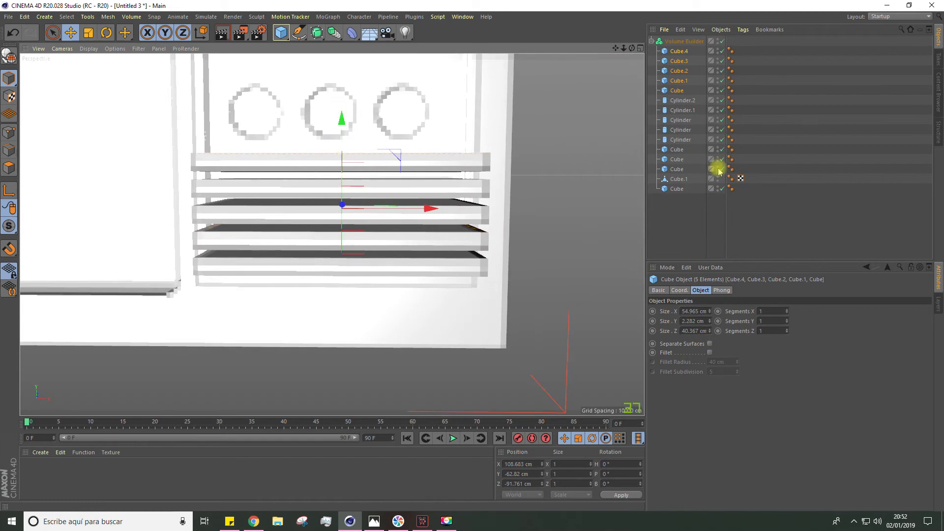
Set the Volume Builder's voxel size to 5 cm and check the slats at that resolution
left_click(686, 43)
left_click(698, 321)
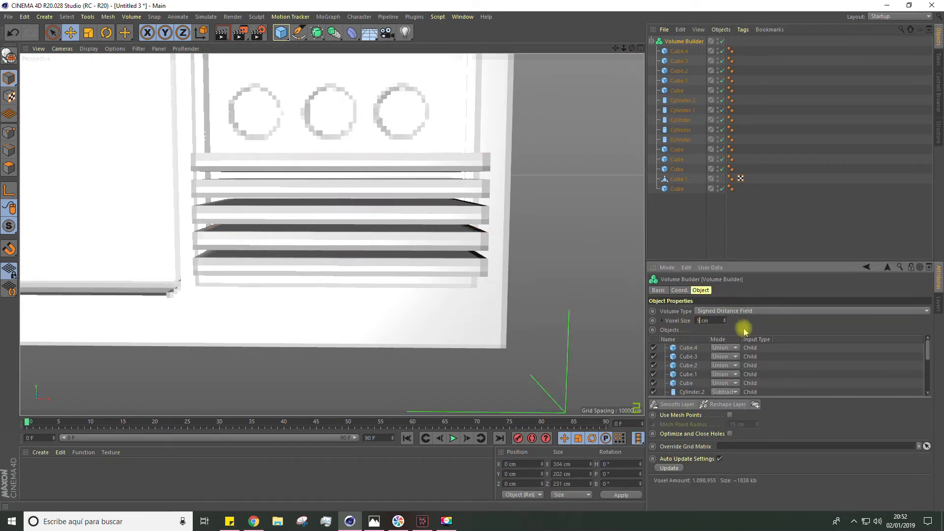
key("Return")
scroll(470, 257, "down", 5)
left_click_drag(470, 257, 522, 232, "alt")
scroll(398, 223, "up", 6)
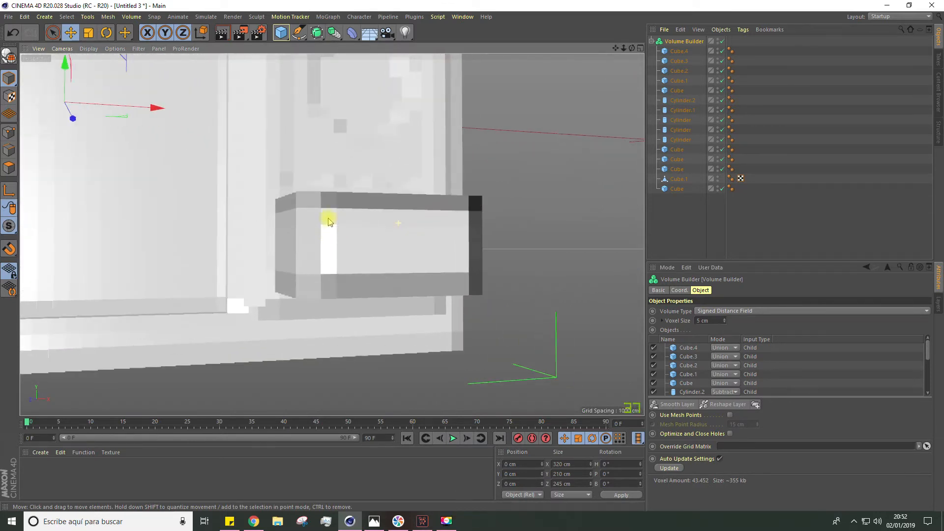
scroll(327, 236, "down", 8)
left_click_drag(331, 220, 606, 317, "alt")
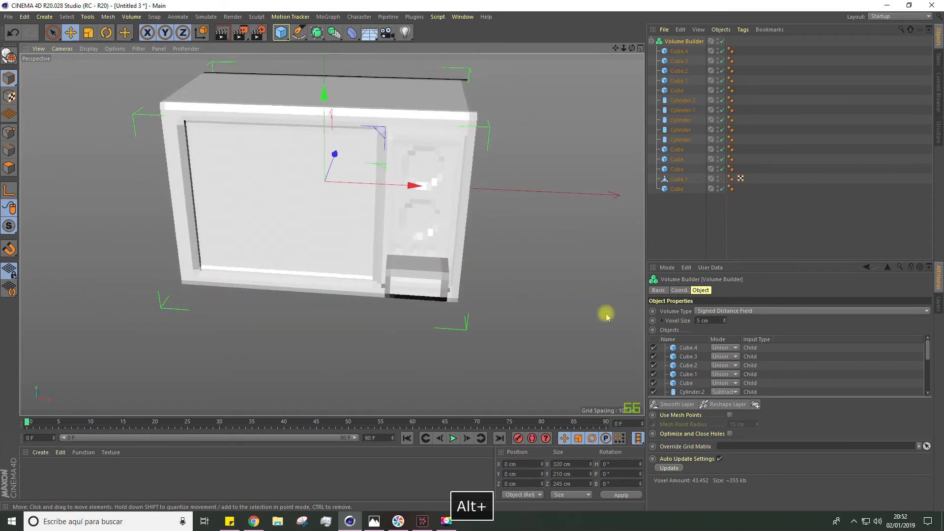
Set the Volume Builder's voxel size back to 1 cm
double_click(694, 321)
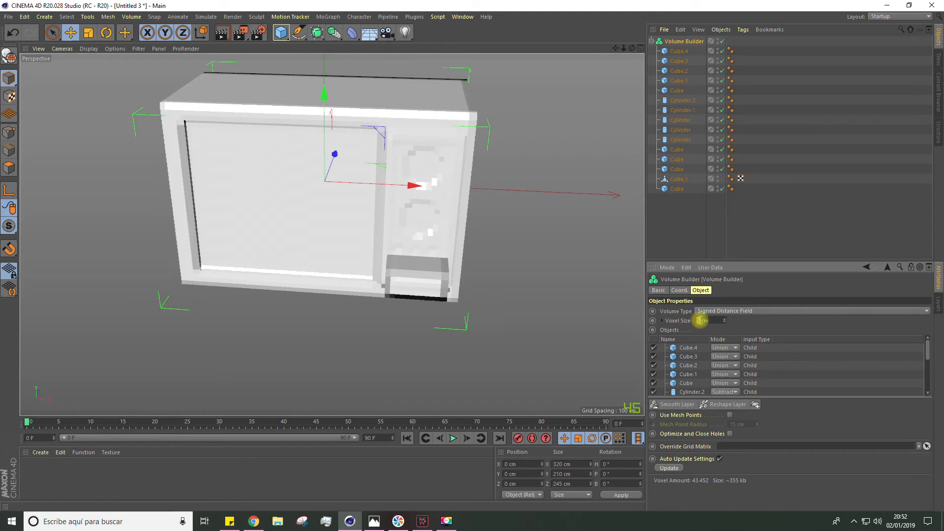
left_click_drag(462, 270, 611, 291, "alt")
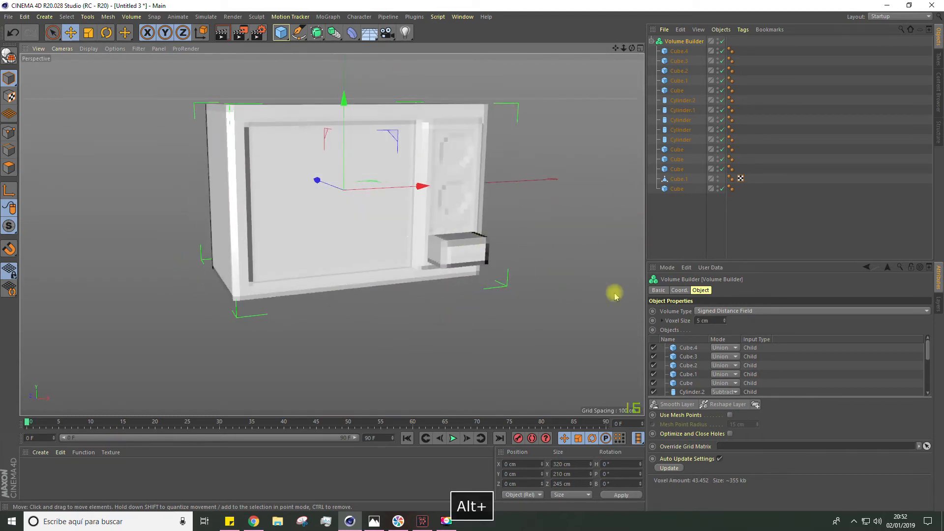
double_click(706, 321)
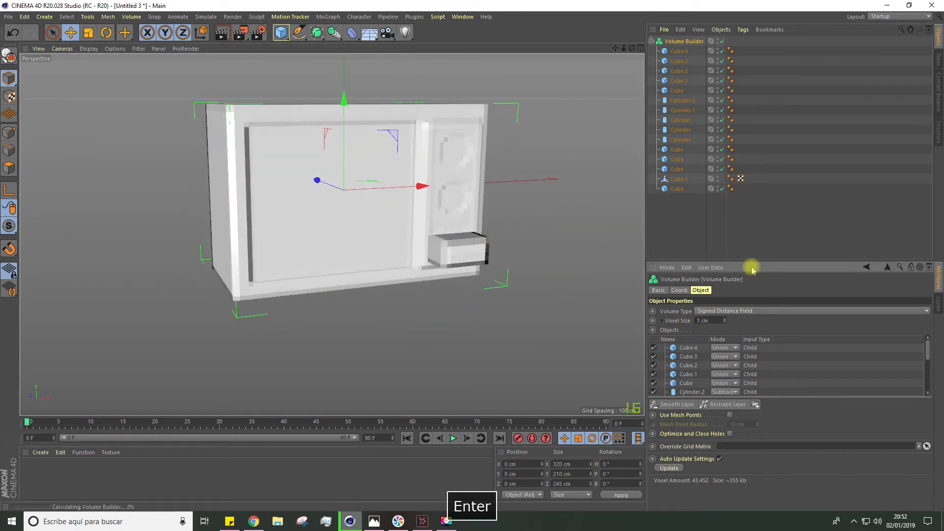
Set all five slat cubes to Subtract mode in the Volume Builder so they cut vent slots below the small holes
left_click_drag(569, 247, 452, 265, "alt")
right_click_drag(453, 265, 450, 201, "alt")
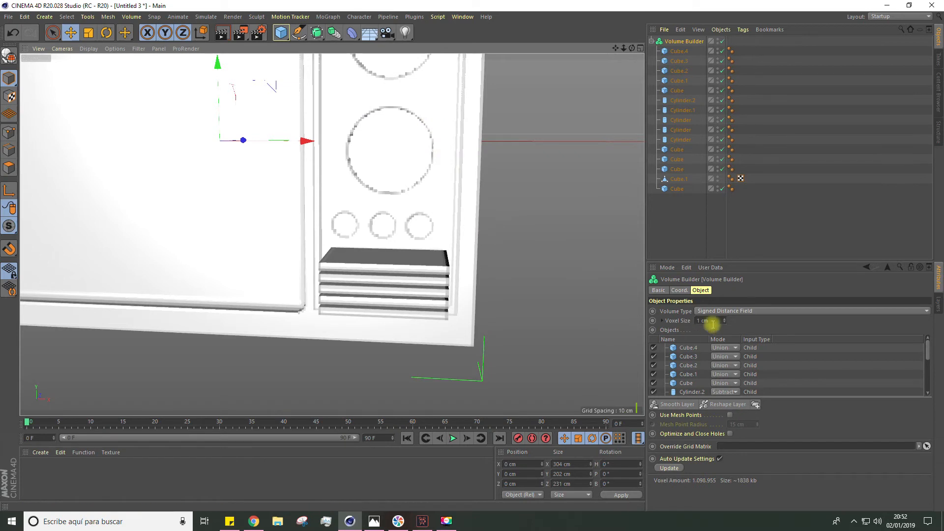
scroll(383, 227, "down", 3)
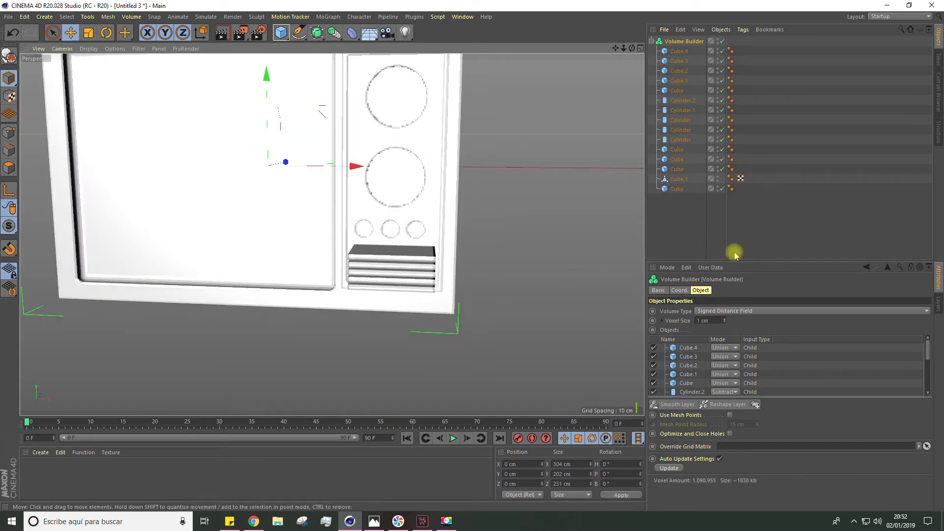
left_click(722, 347)
left_click(725, 369)
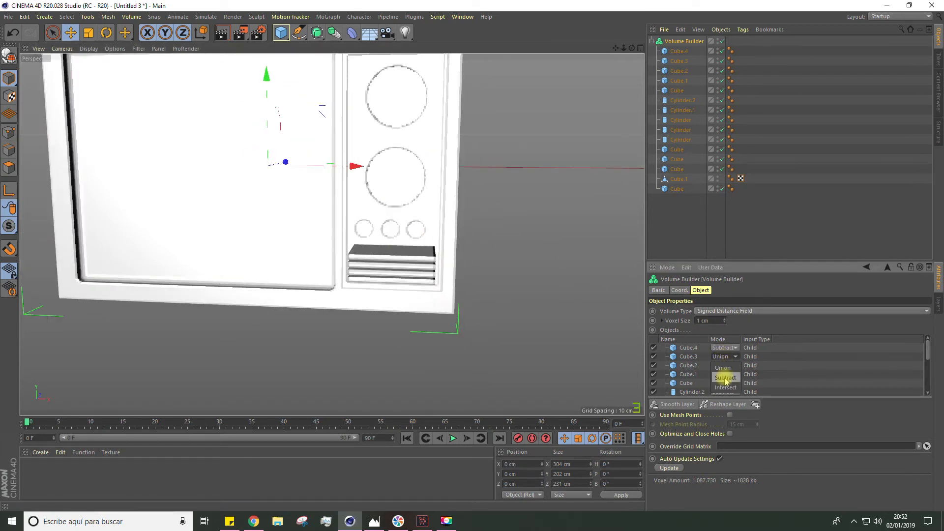
left_click(726, 386)
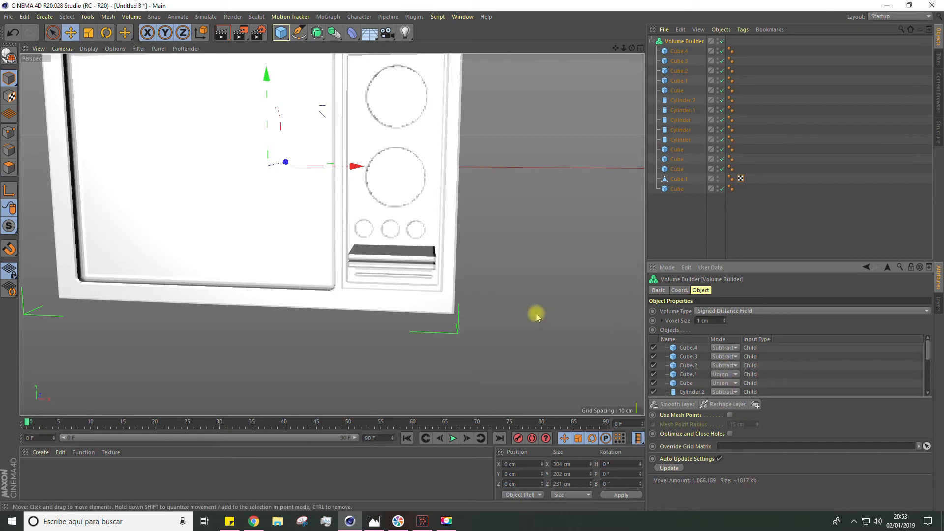
left_click_drag(537, 312, 486, 282, "alt")
left_click(722, 375)
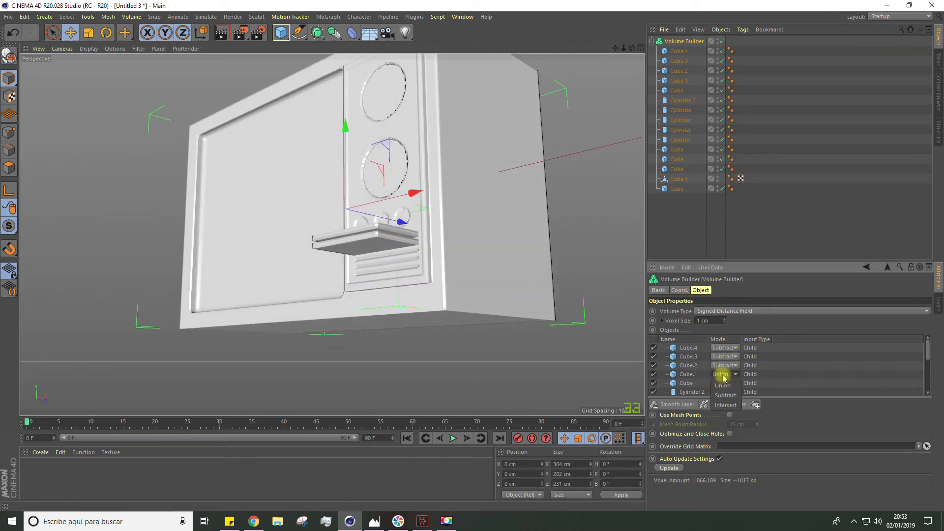
left_click(726, 396)
left_click(724, 383)
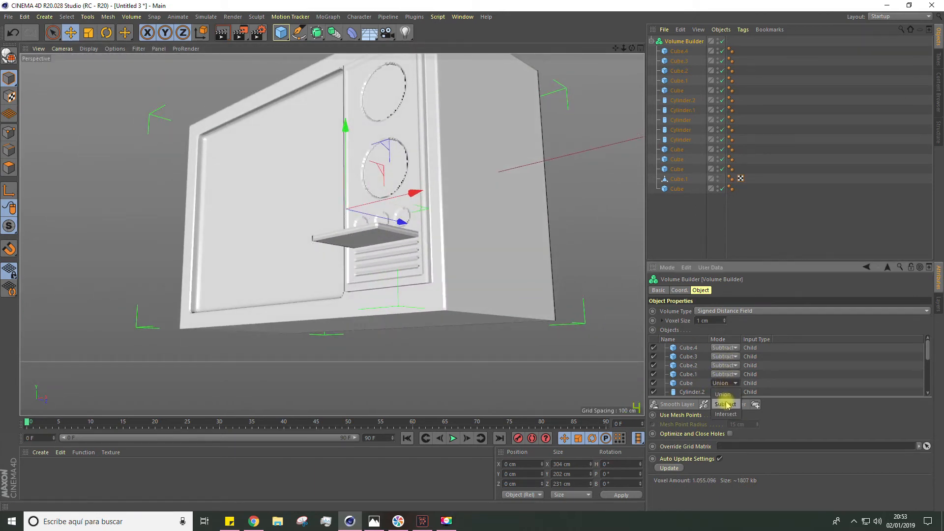
left_click(725, 404)
left_click_drag(501, 281, 428, 268, "alt")
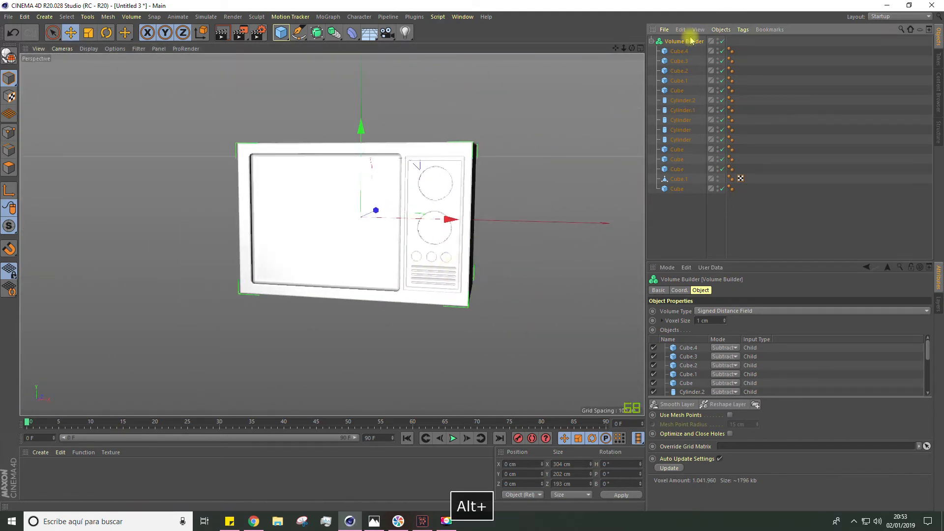
Set the Volume Builder's voxel size to 5 cm and deselect the model
left_click_drag(700, 320, 687, 319)
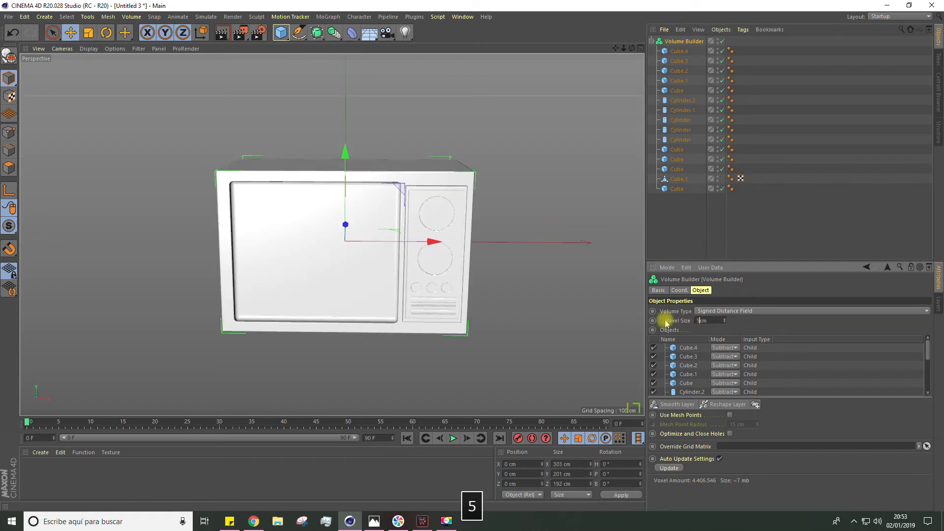
key("BackSpace")
left_click(526, 288)
left_click_drag(527, 288, 491, 259, "alt")
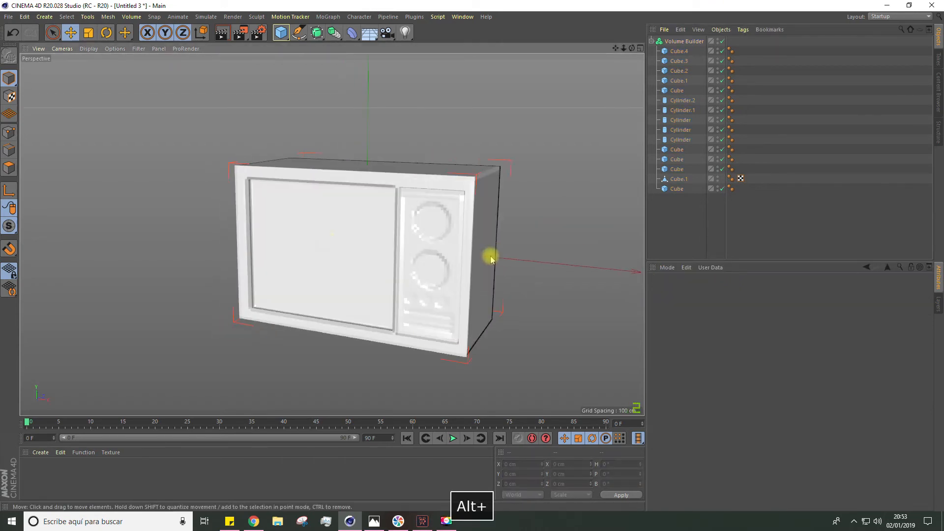
Add a cylinder, rotate it 90° to face forward, scale it down and fit it into the upper round cutout as a knob
left_click_drag(281, 35, 451, 50)
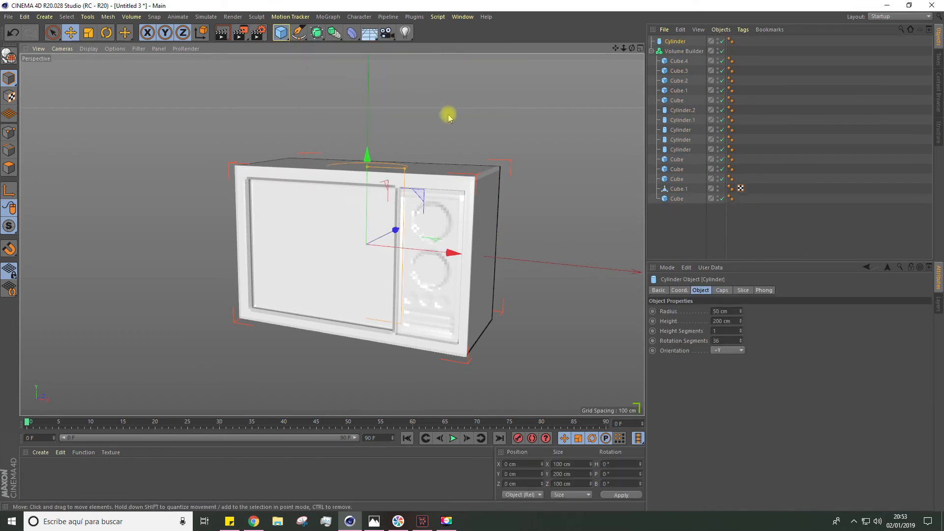
key("r")
left_click_drag(352, 219, 390, 316)
key("e")
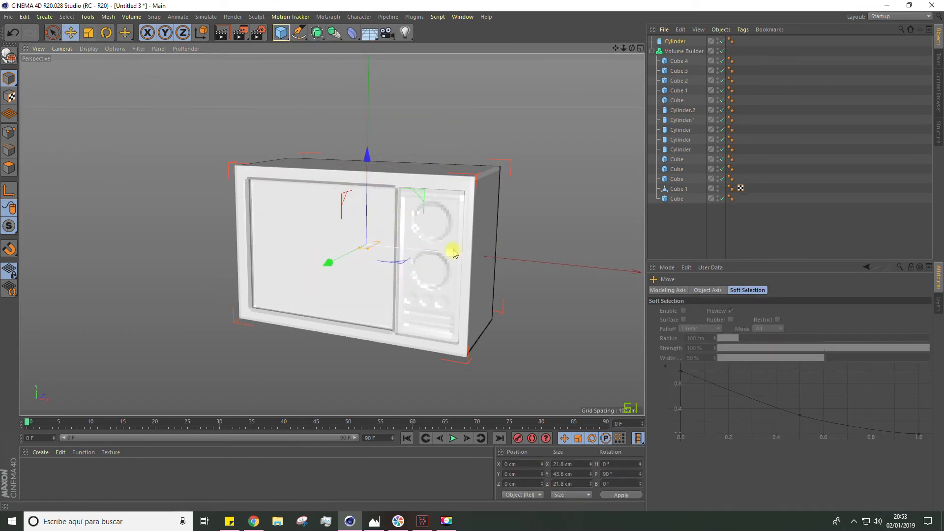
left_click_drag(504, 234, 516, 235)
left_click_drag(432, 236, 478, 226, "alt")
left_click_drag(479, 193, 488, 193)
left_click_drag(488, 192, 525, 175, "alt")
Duplicate the knob cylinder down into the lower round cutout and make both cylinders the first children of the Volume Builder
left_click_drag(457, 103, 456, 192, "ctrl")
left_click_drag(492, 246, 461, 269, "alt")
left_click(369, 297, "shift")
middle_click_drag(460, 269, 340, 274, "alt")
left_click_drag(673, 51, 673, 61)
Add a cube and shape it into a narrow upright grip bar lined up with the upper knob
left_click(280, 32)
left_click_drag(330, 114, 328, 207)
left_click_drag(431, 214, 300, 216)
left_click_drag(347, 211, 213, 260)
left_click_drag(208, 252, 209, 260)
left_click_drag(282, 276, 455, 268)
scroll(417, 241, "up", 5)
scroll(417, 241, "up", 3)
left_click_drag(415, 232, 415, 226)
left_click_drag(413, 149, 413, 162)
left_click_drag(414, 167, 442, 173, "alt")
Fit the grip bar upright across the upper knob's face and place a diagonally rotated copy on the lower knob
left_click_drag(507, 248, 524, 249)
key("r")
left_click_drag(480, 224, 585, 170)
key("e")
left_click_drag(465, 148, 400, 57)
left_click_drag(524, 80, 501, 106)
key("r")
left_click_drag(484, 167, 470, 124)
left_click_drag(468, 197, 447, 213, "alt")
key("e")
scroll(428, 167, "up", 4)
left_click_drag(413, 140, 445, 146)
key("r")
left_click(443, 331)
key("e")
left_click_drag(453, 322, 448, 325)
left_click_drag(441, 330, 474, 293)
left_click_drag(474, 293, 443, 315)
Select both grip bar cubes and make them the first children of the Volume Builder
left_click(673, 42, "shift")
left_click_drag(671, 51, 682, 61)
left_click_drag(455, 306, 437, 241, "alt")
Set the Volume Builder's voxel size to 0.5 cm
left_click(684, 42)
double_click(707, 320)
type("0.5")
key("Return")
scroll(375, 239, "down", 6)
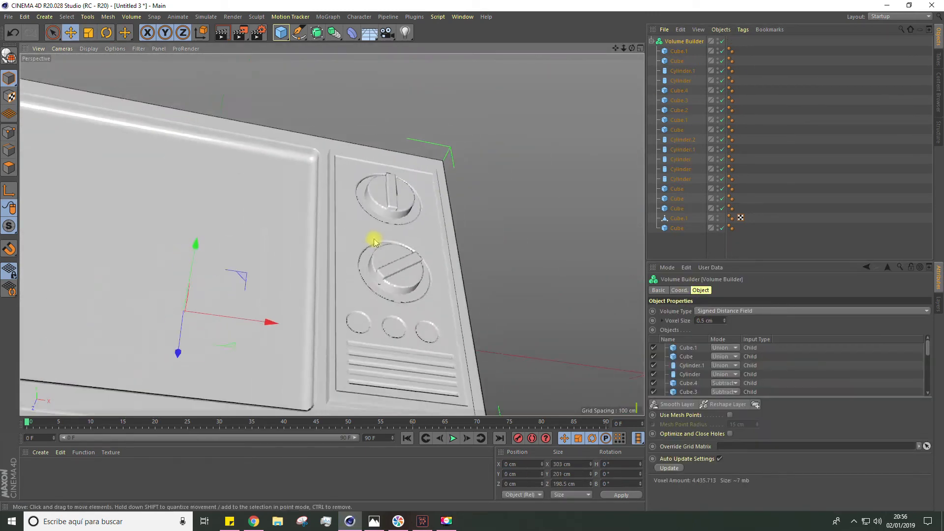
Examine the finished volume model from the front, sides and back, including the knobs, small buttons and vent slots
left_click_drag(363, 254, 291, 347, "alt")
scroll(310, 315, "down", 5)
left_click_drag(309, 315, 297, 296, "alt")
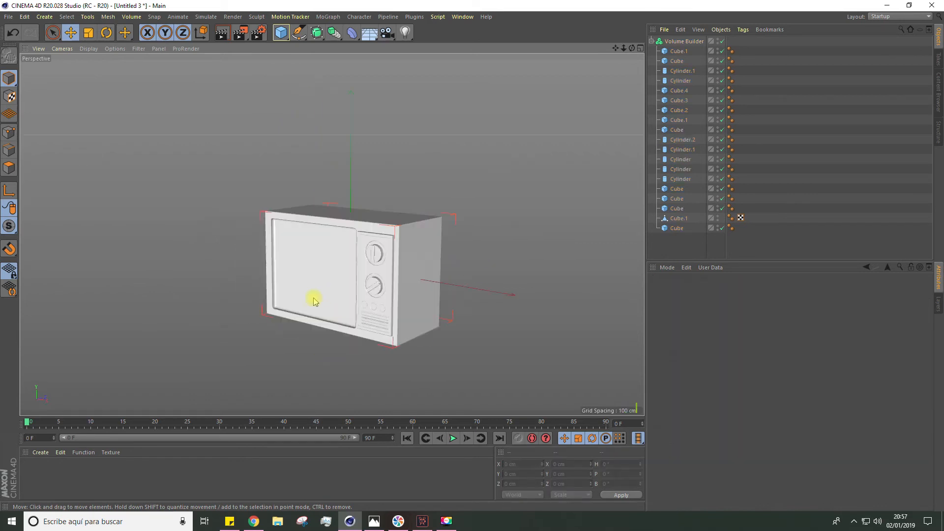
left_click_drag(315, 298, 349, 261, "alt")
scroll(358, 299, "up", 5)
left_click_drag(358, 300, 402, 305, "alt")
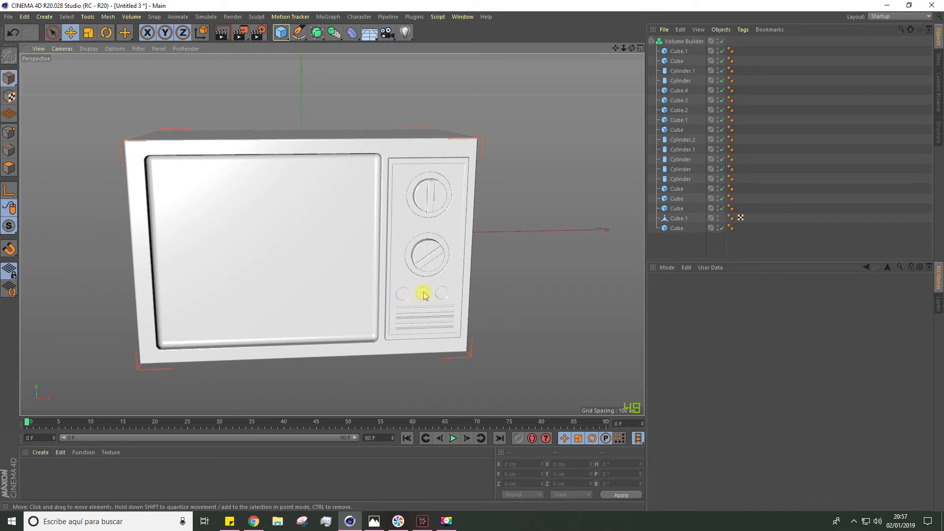
left_click_drag(358, 239, 338, 204, "alt")
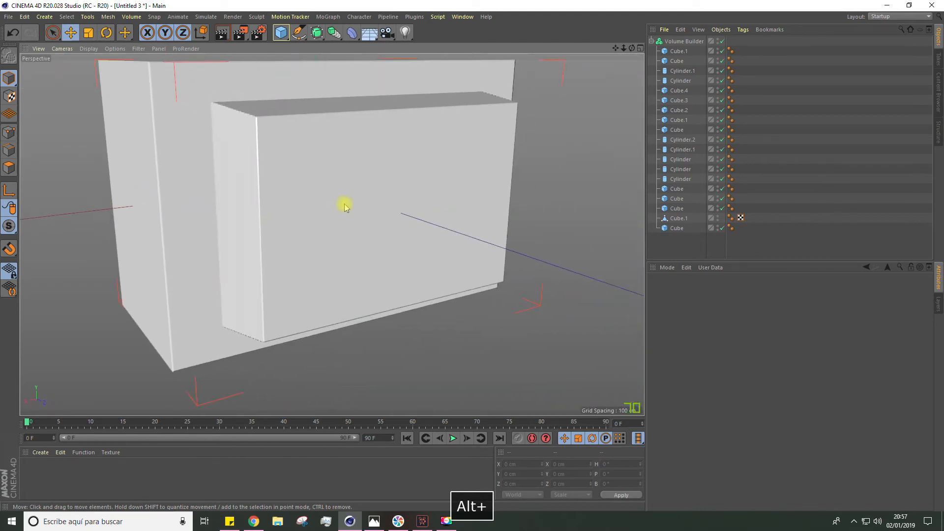
left_click_drag(310, 262, 372, 219, "alt")
right_click_drag(373, 219, 329, 229, "alt")
middle_click_drag(329, 229, 352, 208, "alt")
left_click_drag(352, 208, 250, 140, "alt")
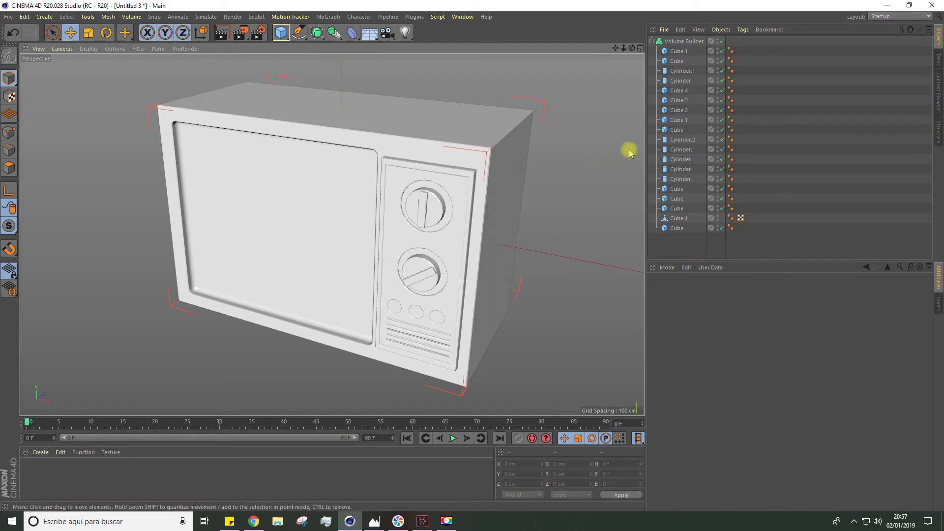
Copy the cube that cuts the screen recess outside the Volume Builder and move the copy forward to about Z -204 cm
left_click(680, 218)
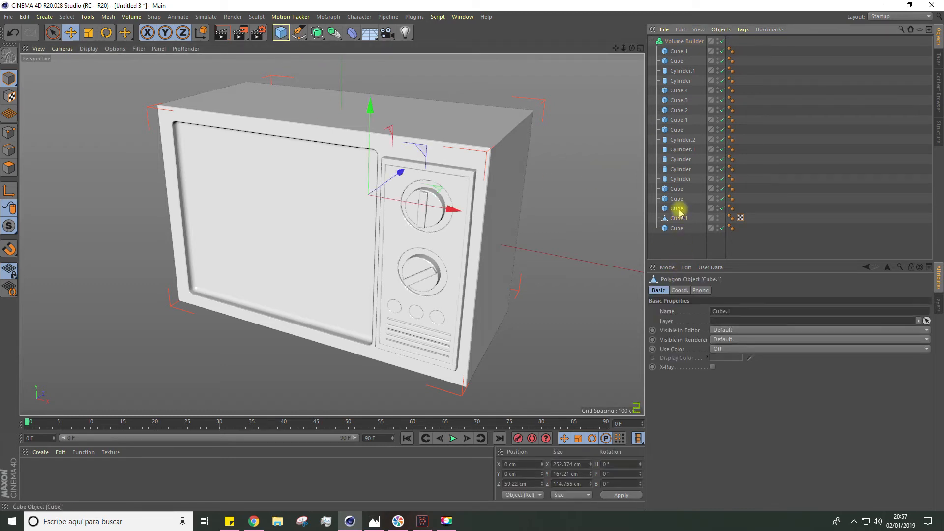
left_click(679, 209)
scroll(393, 213, "down", 5)
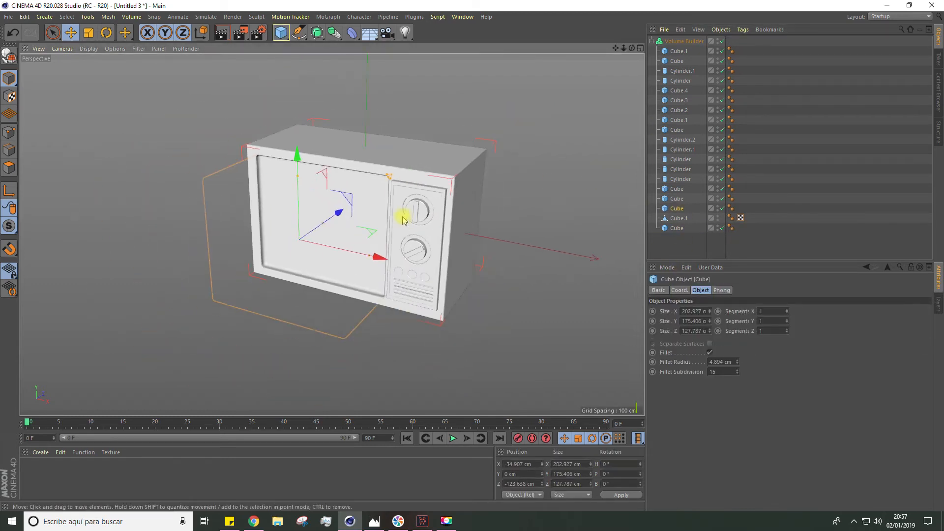
left_click_drag(400, 213, 349, 215, "alt")
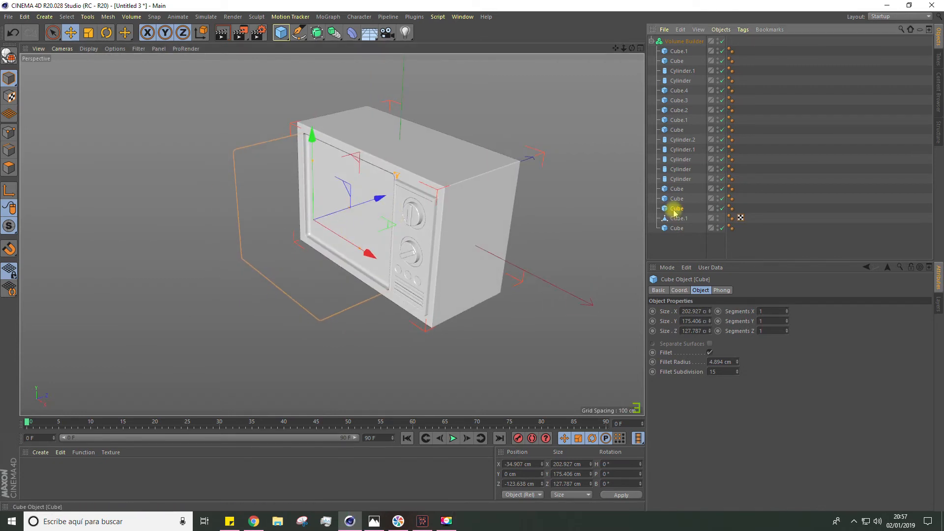
key("ctrl+c")
key("ctrl+v")
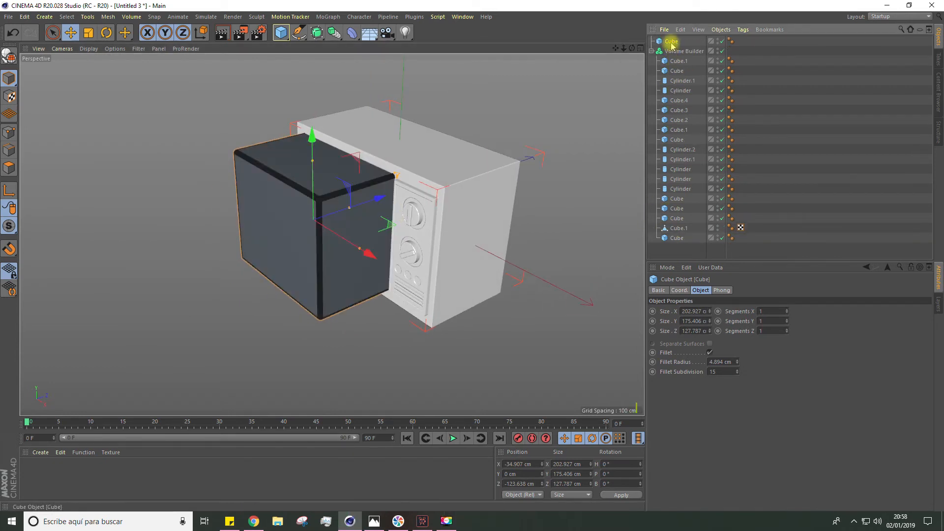
left_click_drag(377, 204, 471, 157)
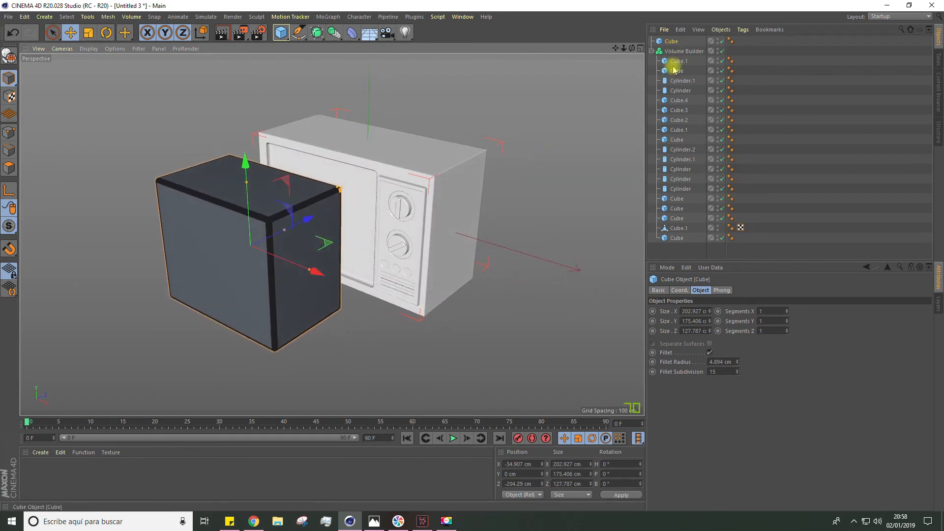
Set the copied cube's segments to 50 in X, Y and Z
left_click(759, 310)
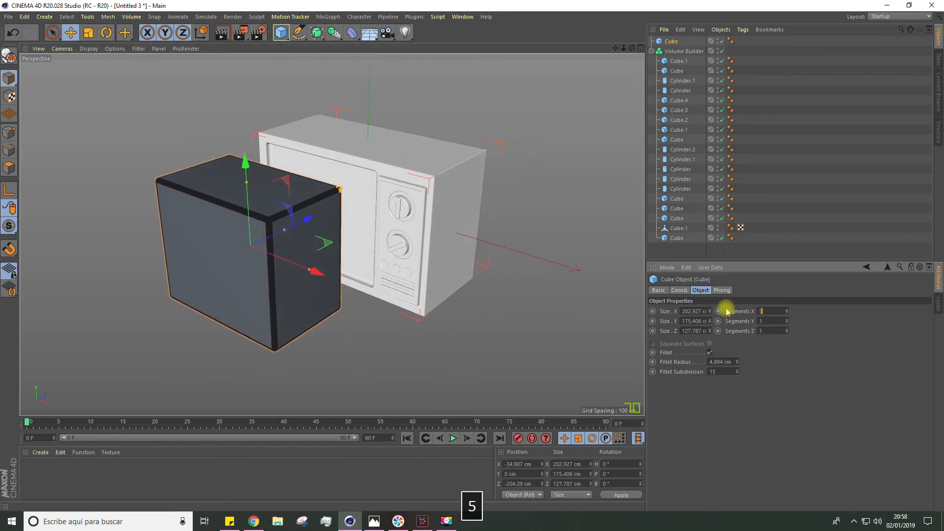
type("50")
key("Return")
left_click(762, 321)
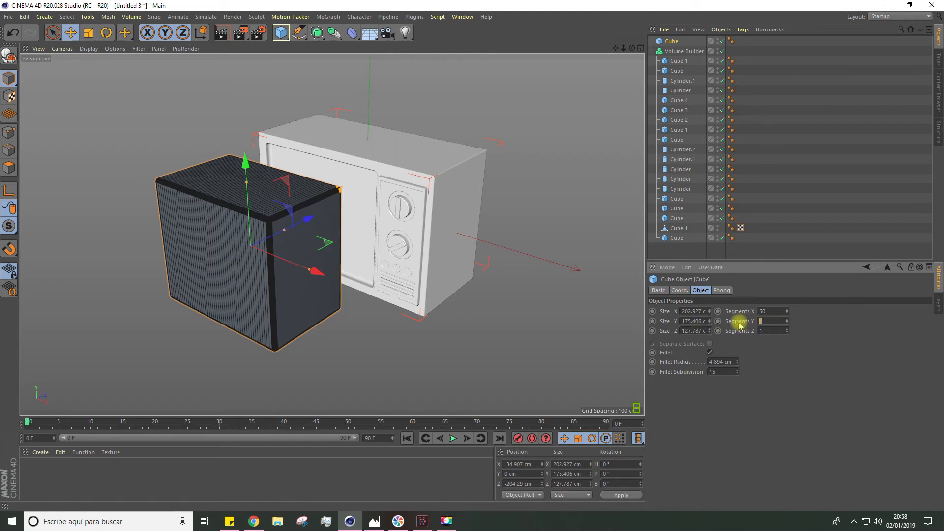
type("50")
key("Return")
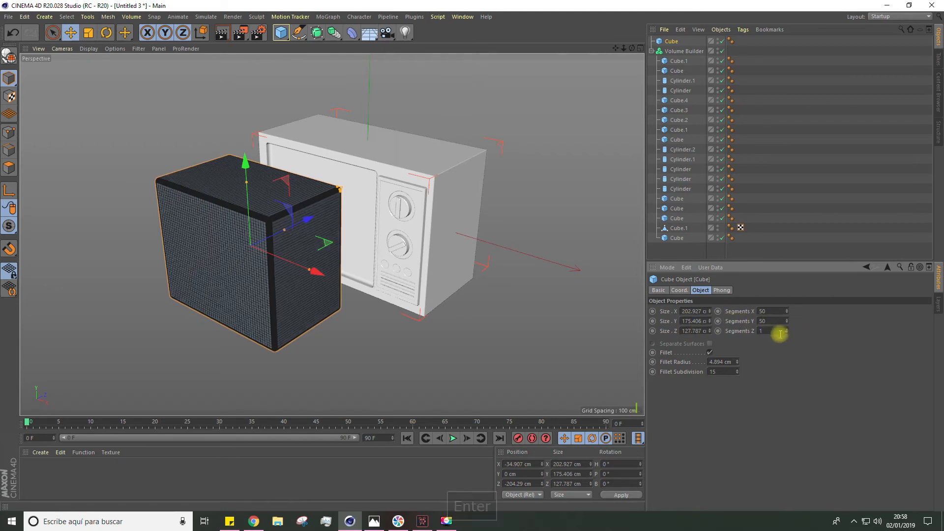
type("50")
key("Return")
Scale the copied cube down to about 182 × 157 × 114 cm and push it back into the screen recess at about Z -35 cm
left_click_drag(355, 292, 331, 221, "alt")
left_click_drag(357, 214, 537, 200)
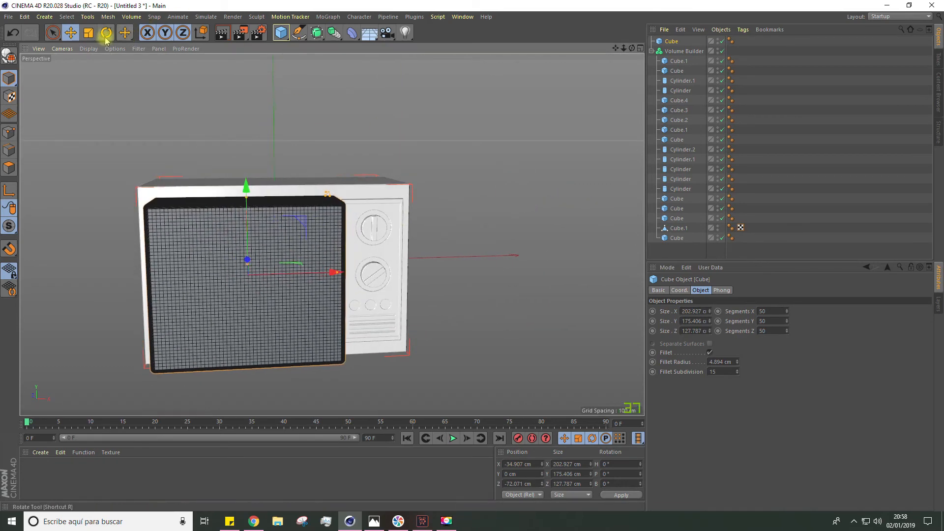
left_click(88, 37)
left_click_drag(114, 87, 64, 150)
left_click_drag(339, 218, 377, 212)
left_click_drag(381, 215, 322, 141, "alt")
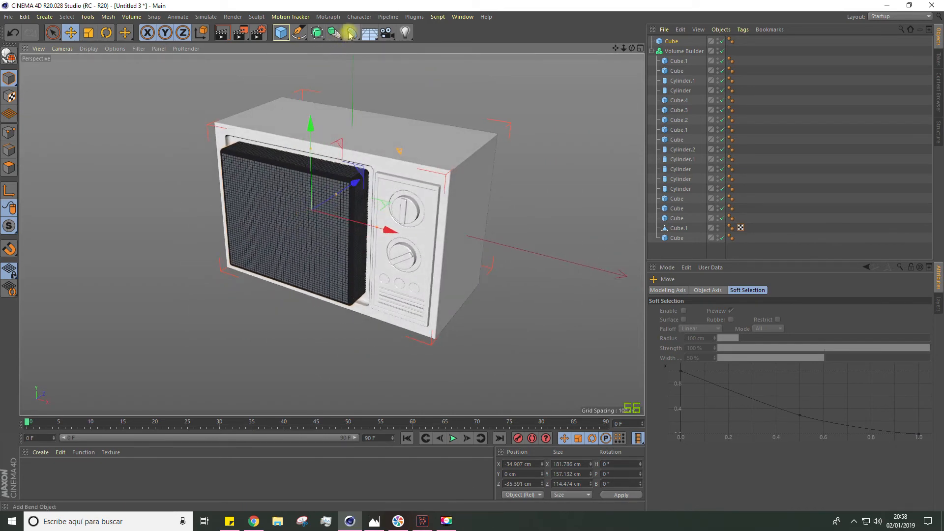
Add a Spherify deformer and shift it along the X axis to about -26.5 cm, towards the centre of the screen cube
left_click(353, 37)
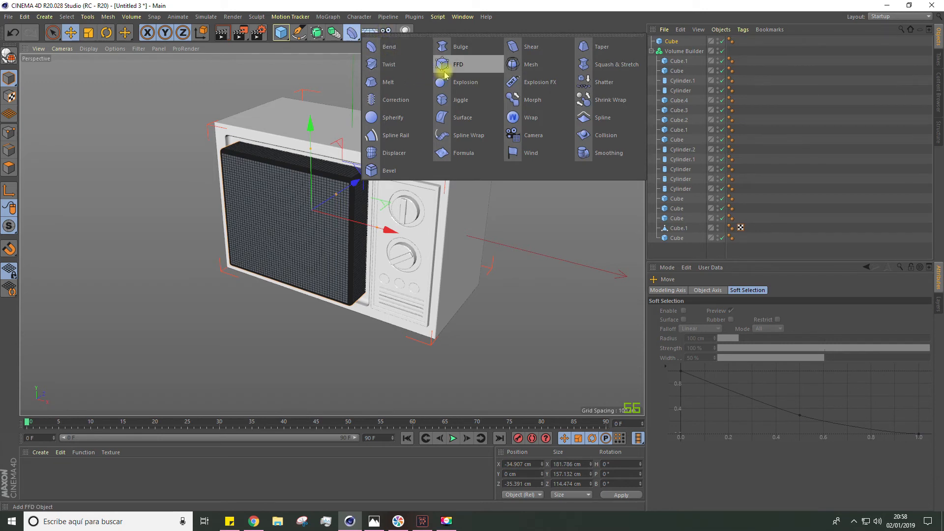
left_click(393, 118)
left_click_drag(354, 209, 295, 220, "alt")
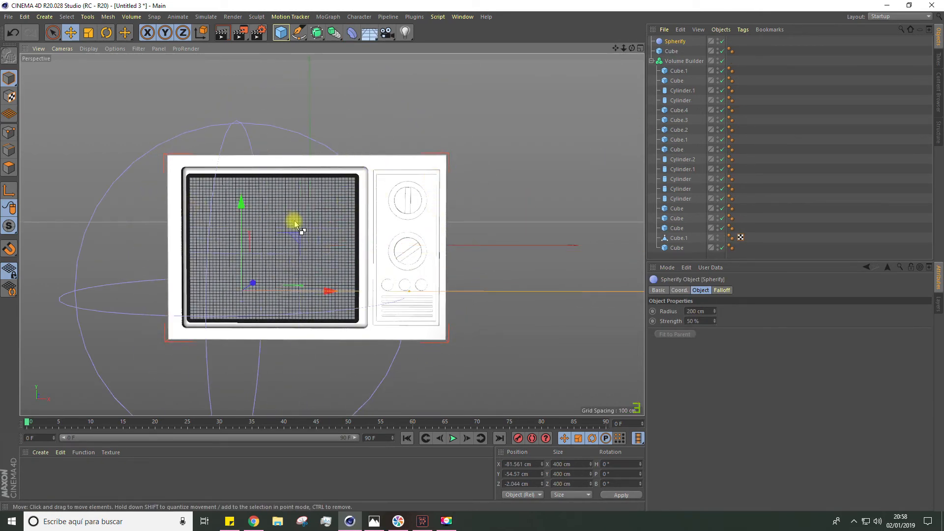
key("ctrl+z")
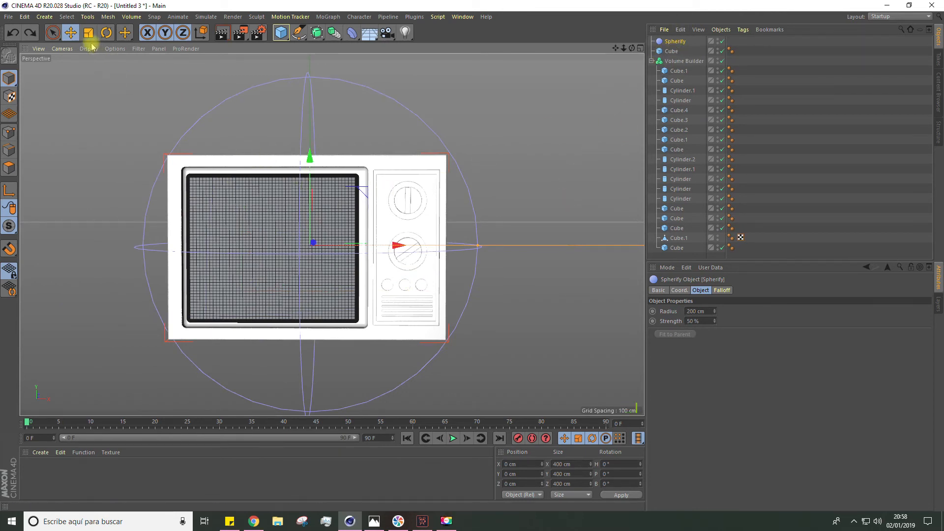
left_click_drag(398, 248, 420, 235)
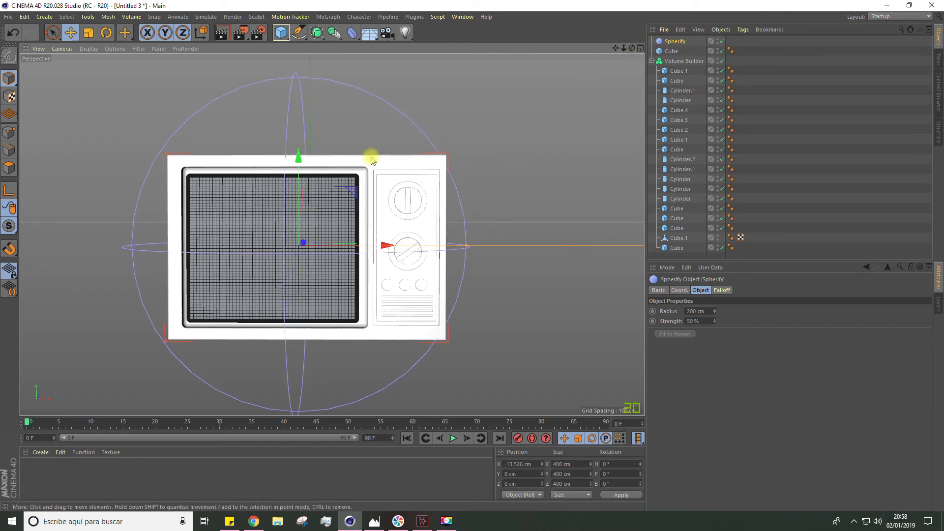
left_click_drag(384, 247, 261, 292)
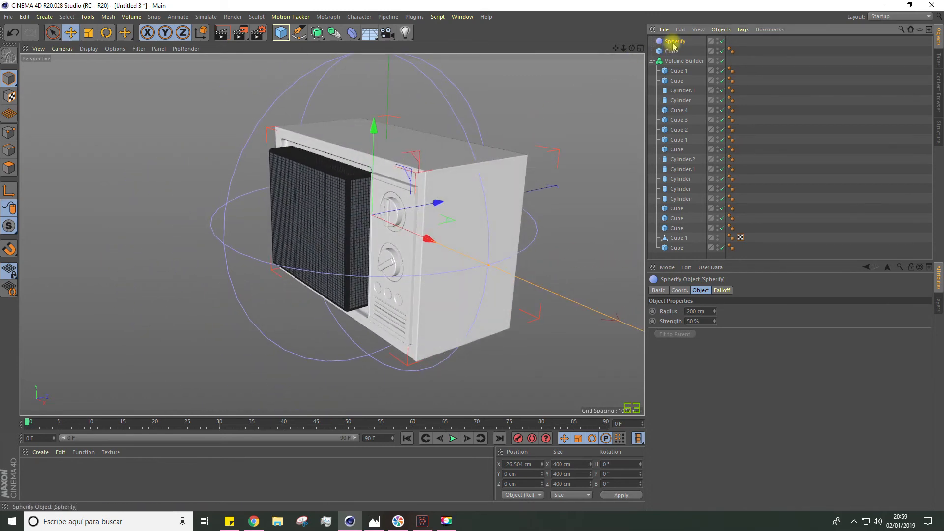
Make the Spherify deformer a child of the copied screen cube and check the bulge from several angles
left_click_drag(674, 52, 672, 49)
left_click_drag(339, 226, 427, 152, "alt")
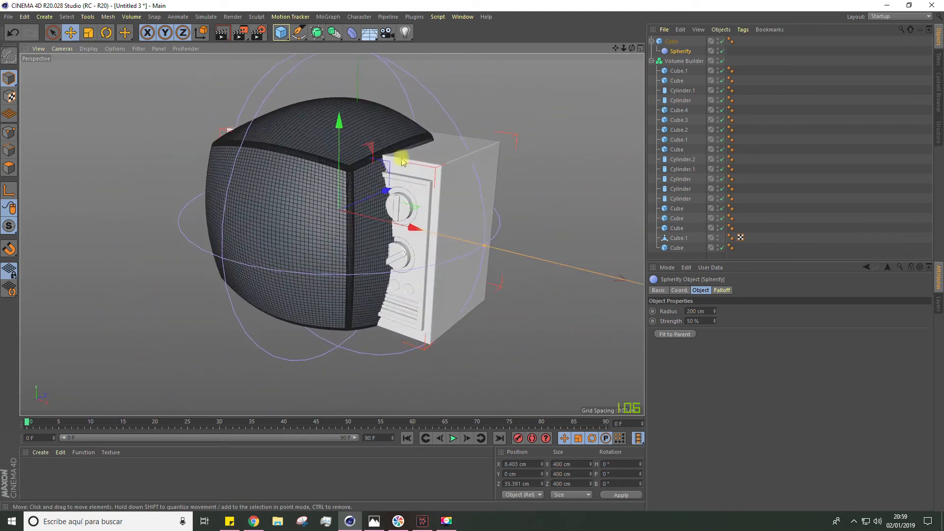
left_click_drag(286, 138, 497, 186, "alt")
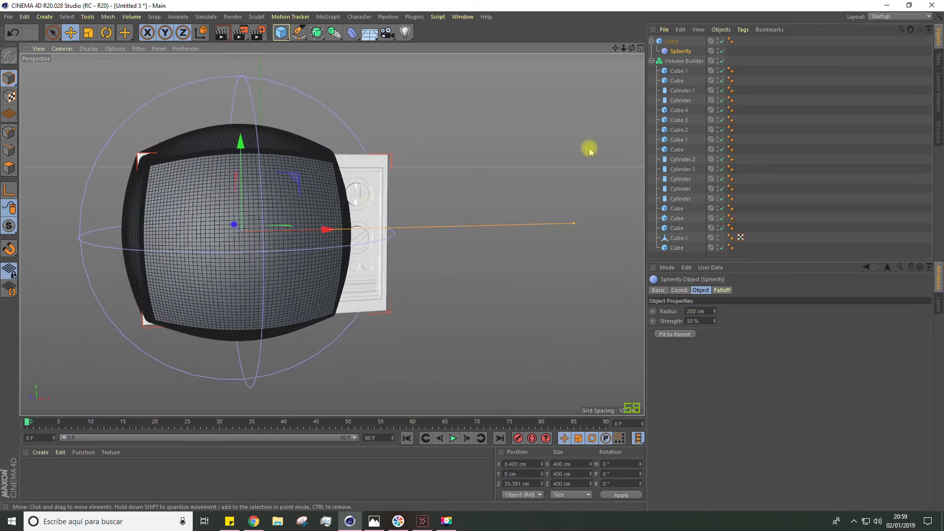
Scale the spherified screen cube uniformly to about 65% so it fits inside the recess
left_click(672, 42)
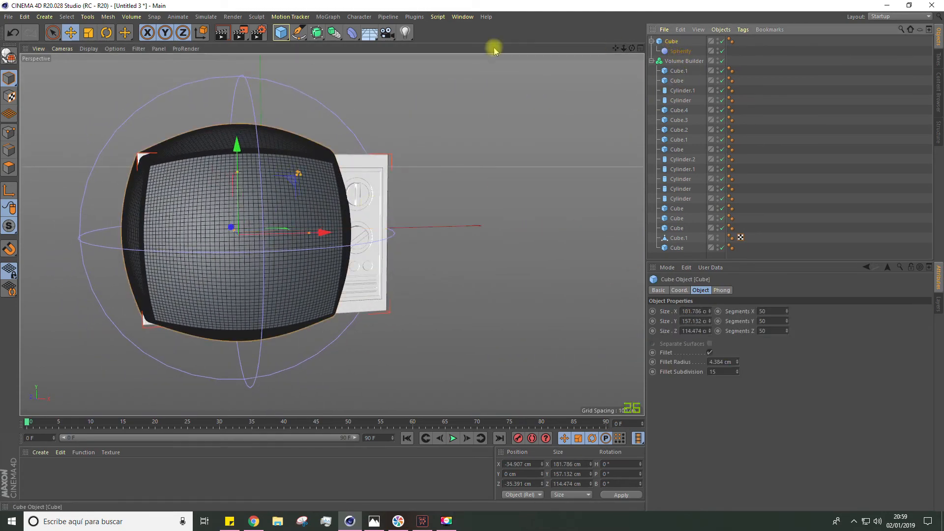
left_click(89, 32)
left_click_drag(98, 63, 36, 170)
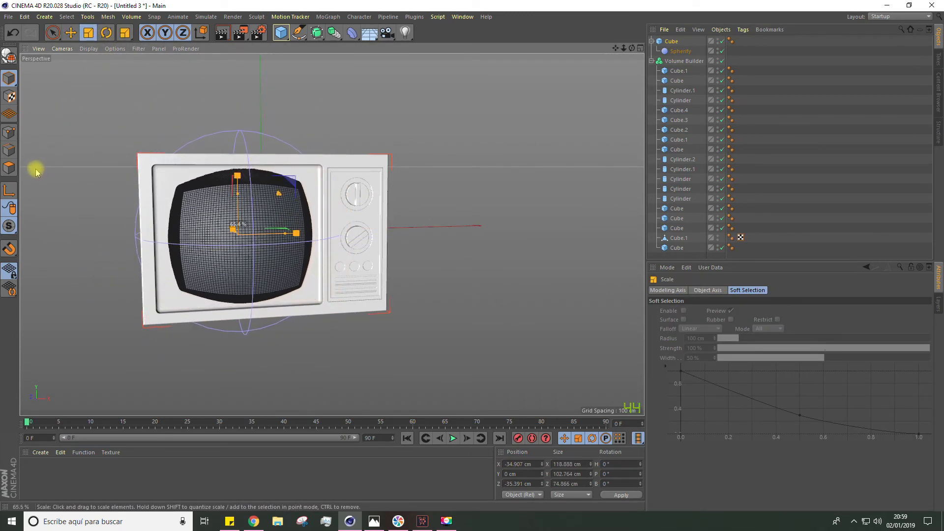
Set the Spherify deformer to about 129 cm radius and 20% strength, and scale the screen cube up to about 155 × 134 × 98 cm
left_click(680, 52)
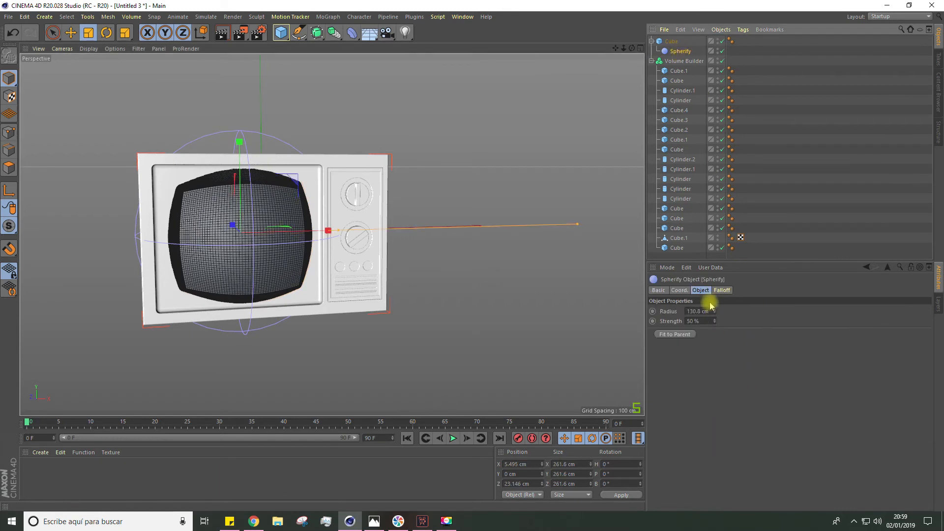
left_click_drag(714, 312, 714, 336)
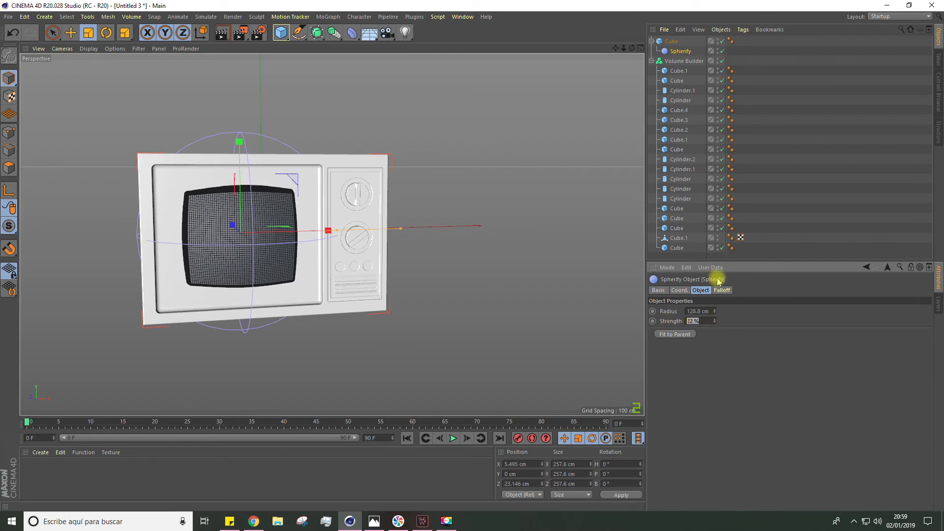
left_click(674, 43)
left_click_drag(78, 117, 186, 84)
left_click_drag(187, 85, 46, 96, "alt")
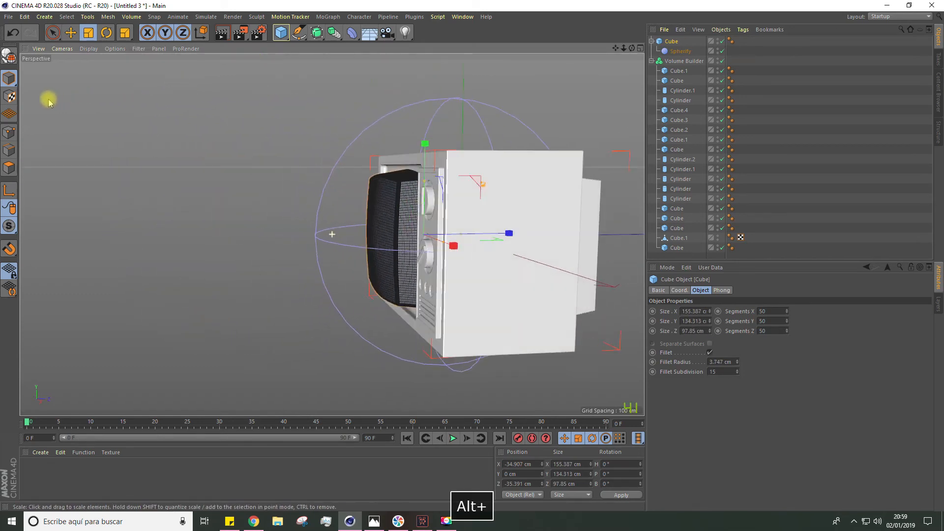
Push the screen cube back into the recess along the Z axis to about -9.7 cm
mouse_move(370, 245)
left_mouse_down("alt")
mouse_move(471, 215)
mouse_move(600, 232)
mouse_move(374, 234)
left_mouse_up("alt")
left_click(71, 32)
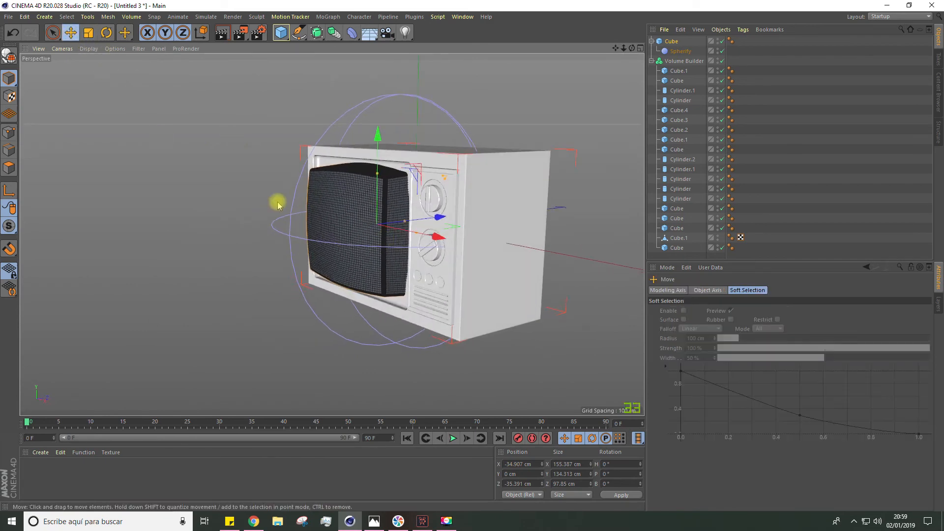
left_click(672, 41)
left_click_drag(433, 217, 421, 238)
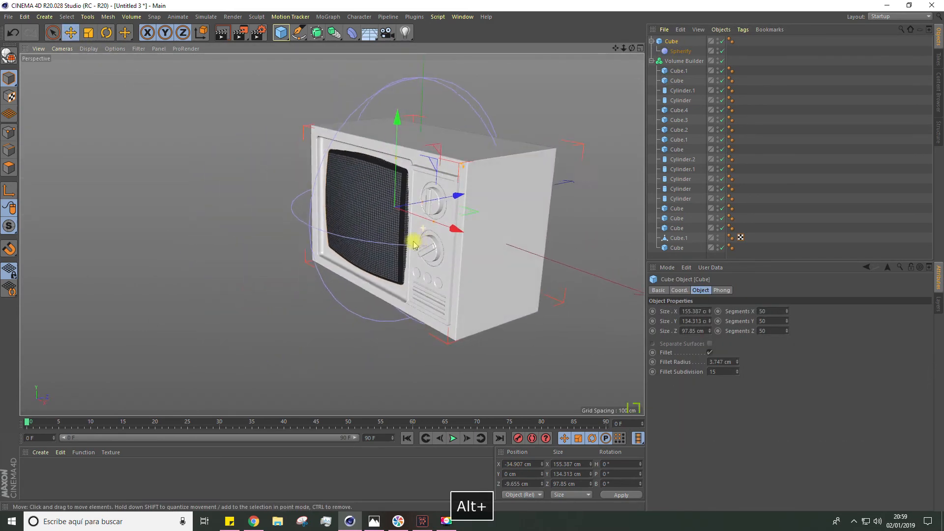
scroll(472, 165, "up", 3)
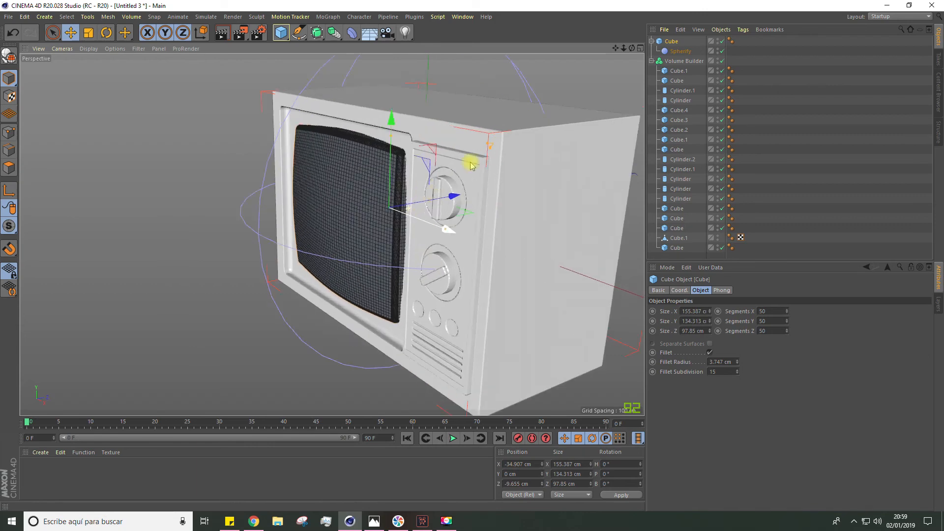
Scale the screen cube up to about 165 × 142 × 104 cm and shift it back to about Z -7.3 cm
left_click(88, 32)
left_click_drag(67, 148, 28, 56)
scroll(87, 183, "up", 3)
left_click(69, 33)
left_click_drag(162, 118, 233, 164, "alt")
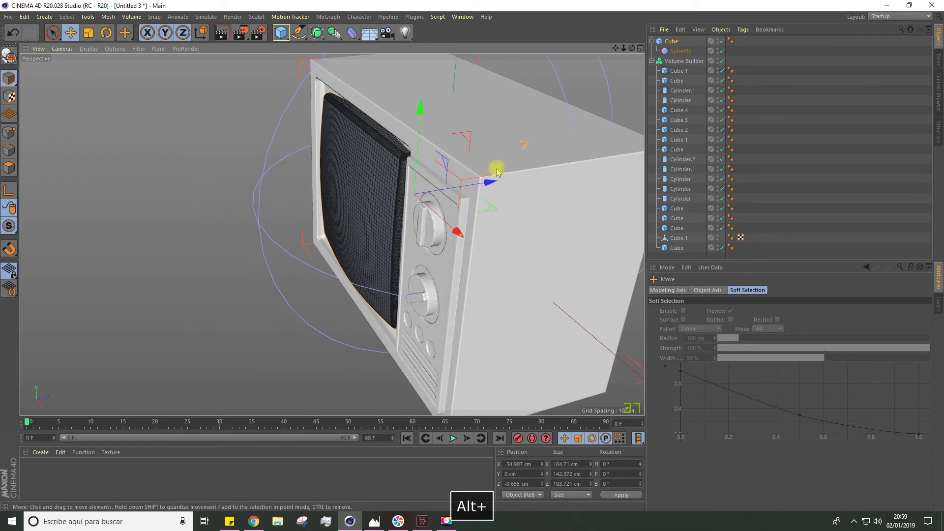
left_click_drag(494, 180, 495, 183)
left_click_drag(450, 202, 535, 161, "alt")
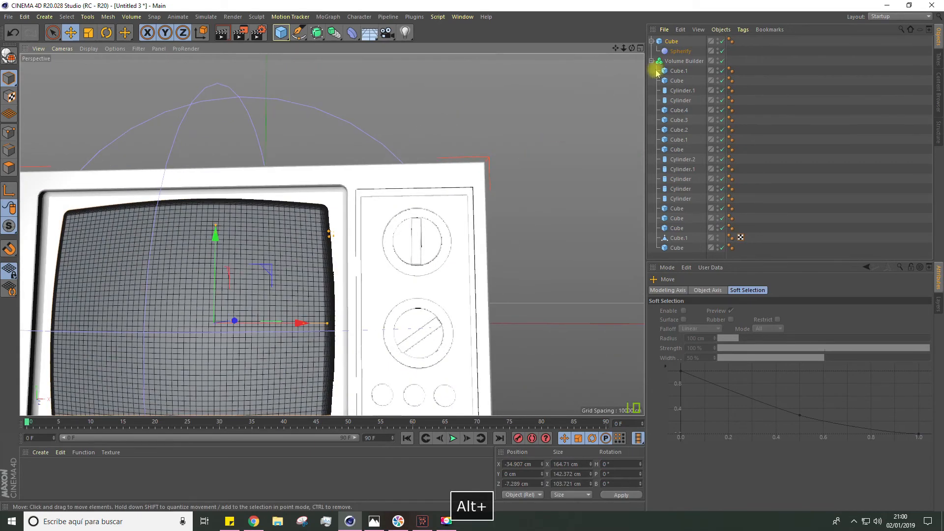
Reduce the Spherify deformer's radius to about 142 cm
left_click(681, 52)
left_click_drag(384, 338, 388, 234, "alt")
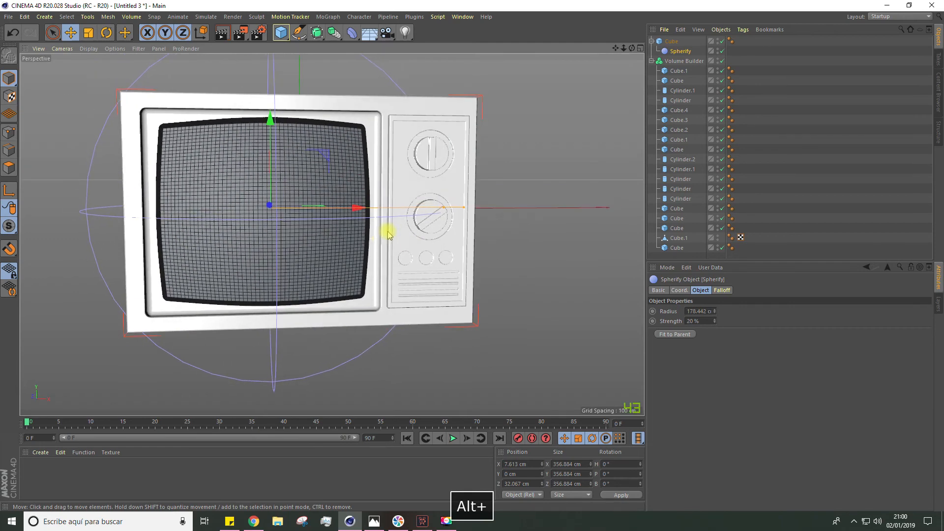
left_click_drag(716, 313, 689, 312)
left_click_drag(605, 294, 680, 311, "alt")
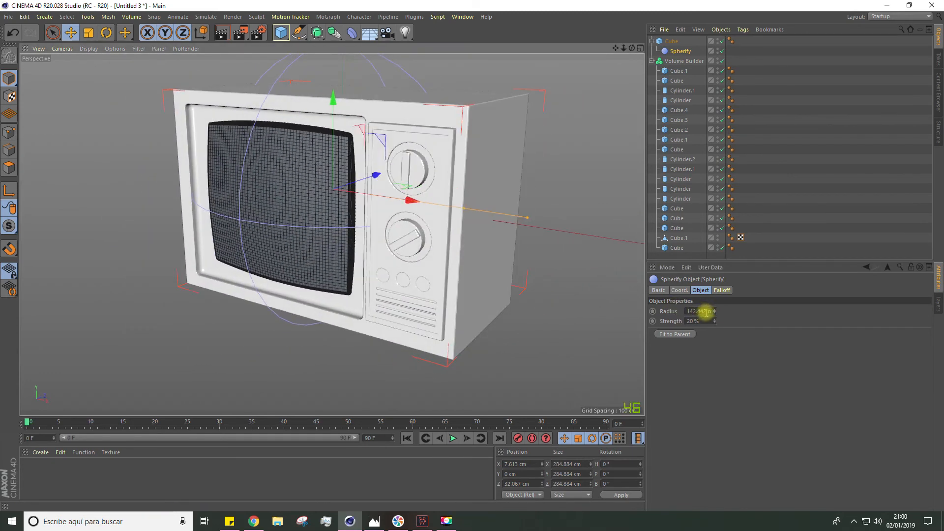
double_click(696, 311)
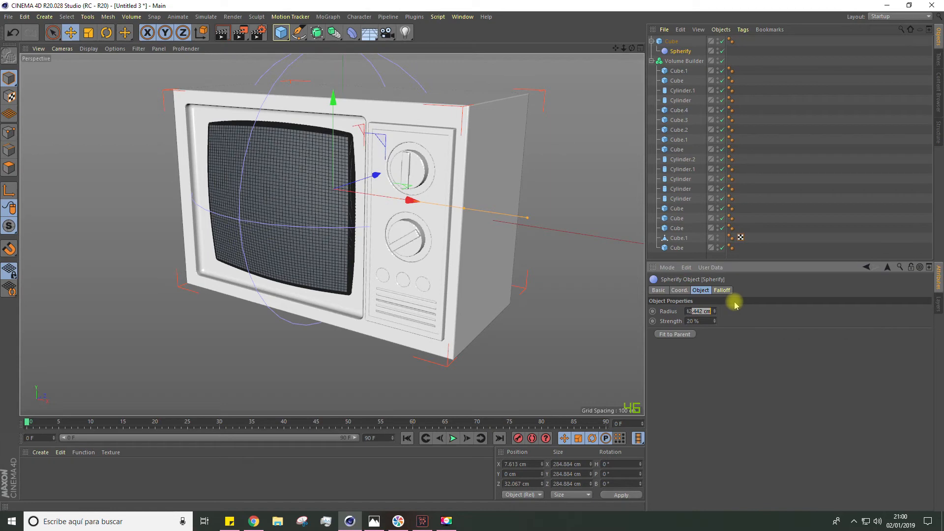
key("BackSpace")
left_click_drag(491, 255, 523, 235, "alt")
Scale the screen cube up to about 175 × 151 × 110 cm and shift its Spherify deformer to about Z 39 cm
left_click(673, 42)
left_click(88, 33)
left_click_drag(87, 178, 68, 205)
left_click_drag(259, 129, 258, 126, "alt")
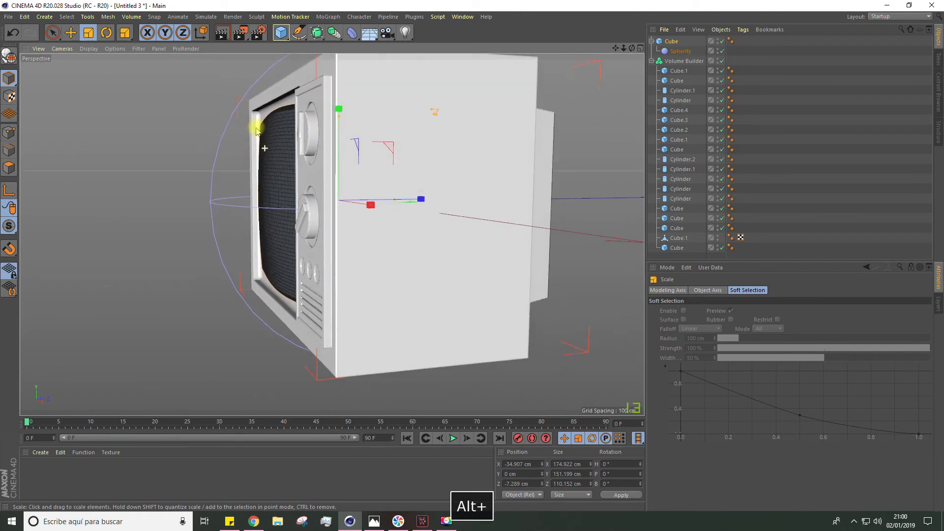
key("ctrl+z")
left_click_drag(229, 231, 134, 203, "alt")
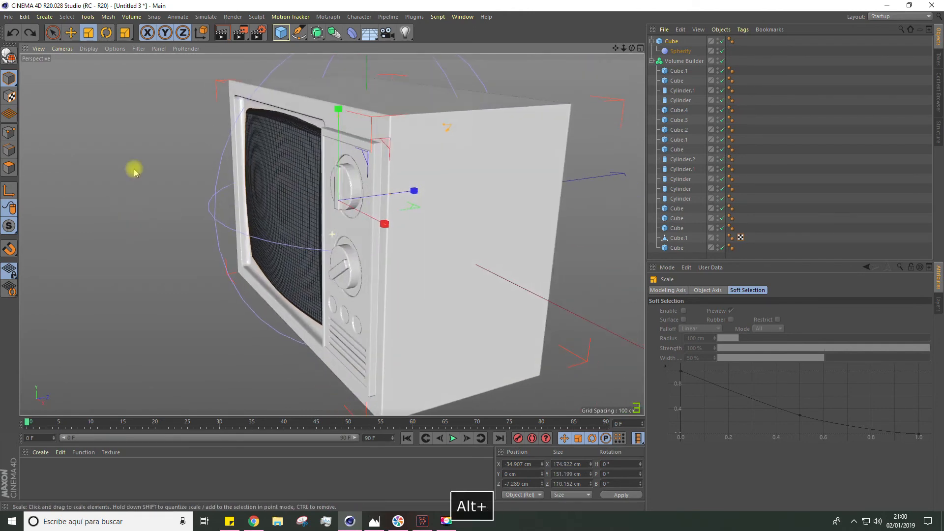
left_click_drag(342, 246, 375, 240, "alt")
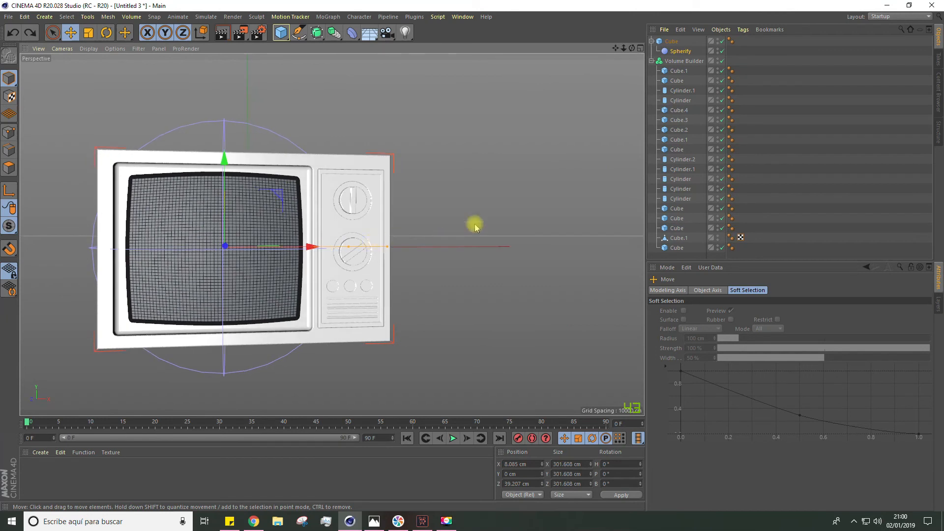
Place the screen cube together with its Spherify deformer inside the Volume Builder
left_click(671, 42)
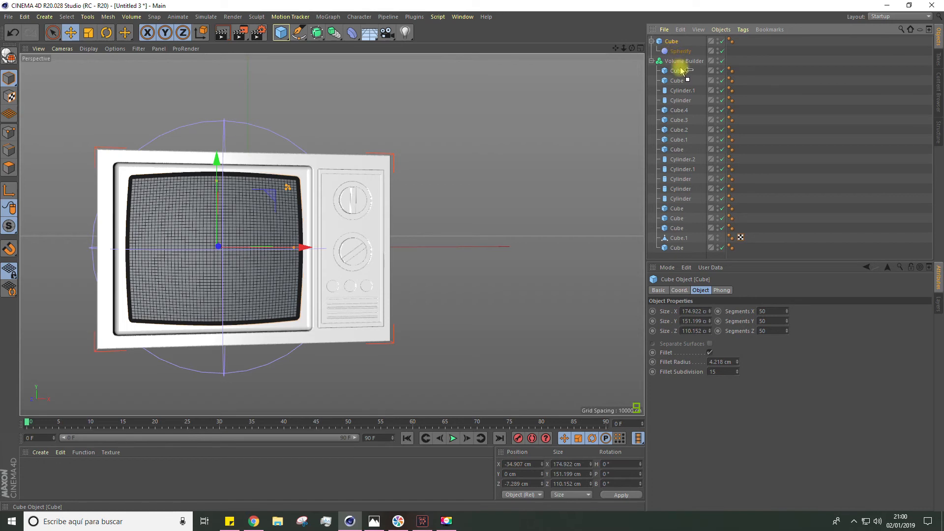
left_click(679, 52, "shift")
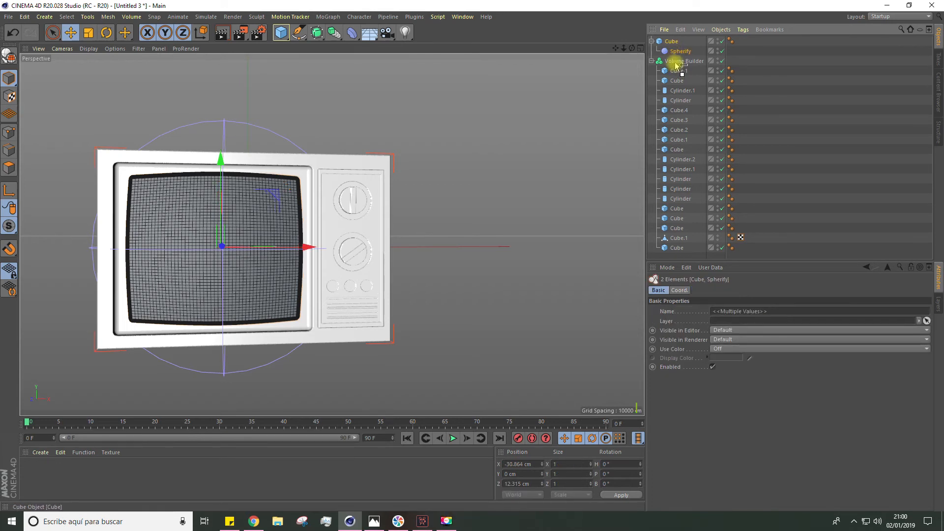
left_click_drag(675, 67, 681, 61)
Add a cube and shape it into a thin slat about 86 × 3.2 × 49 cm at the lower corner of the rear housing
left_click_drag(345, 295, 262, 122, "alt")
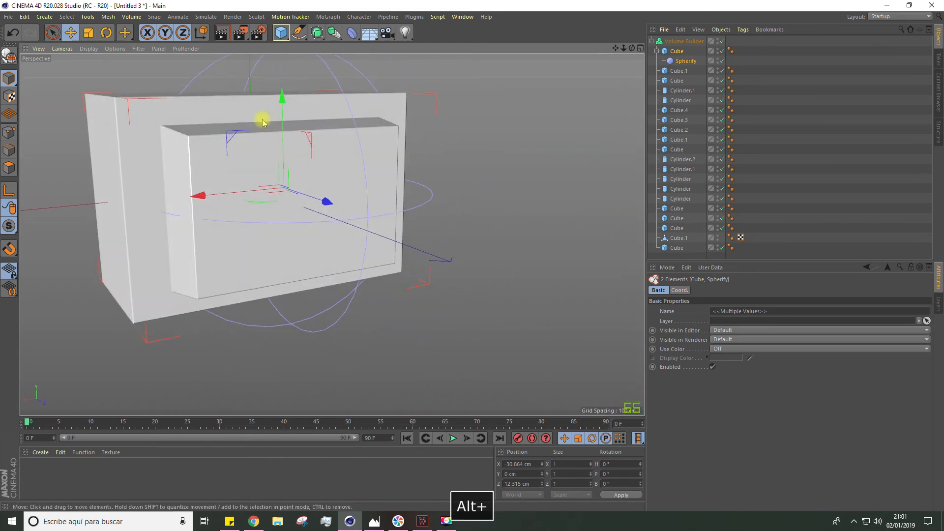
left_click(281, 33)
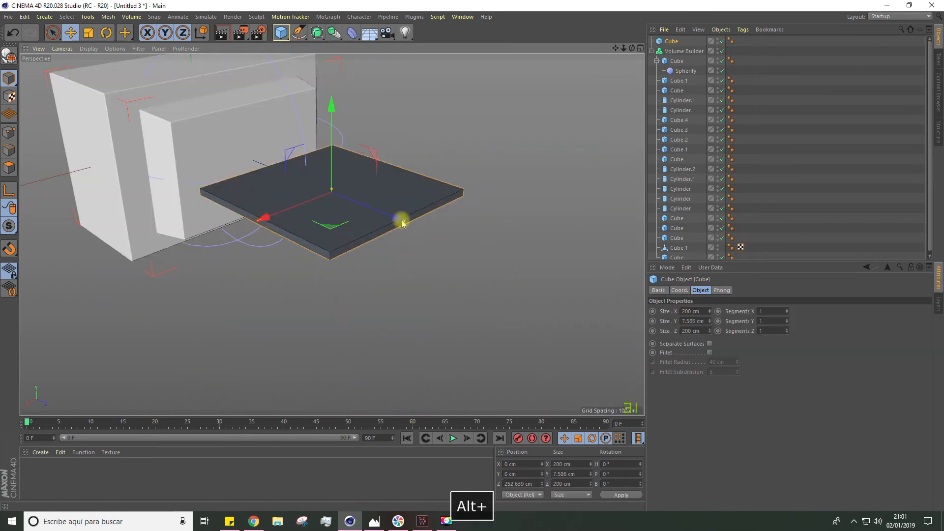
left_click_drag(401, 217, 195, 159, "alt")
scroll(154, 91, "up", 3)
left_click_drag(116, 181, 138, 181)
left_click_drag(198, 177, 173, 183, "alt")
scroll(173, 183, "up", 3)
key("ctrl+z")
left_click_drag(253, 192, 219, 212, "alt")
left_click_drag(197, 180, 172, 194)
left_click_drag(204, 172, 251, 133)
Duplicate the rear slat upward to make a stack of five evenly spaced slats
left_click(684, 51)
left_click(671, 41)
mouse_move(244, 88)
left_mouse_down("ctrl")
mouse_move(249, 108)
mouse_move(251, 74)
left_mouse_up("ctrl")
key("ctrl+z")
left_click_drag(251, 74, 252, 61, "ctrl")
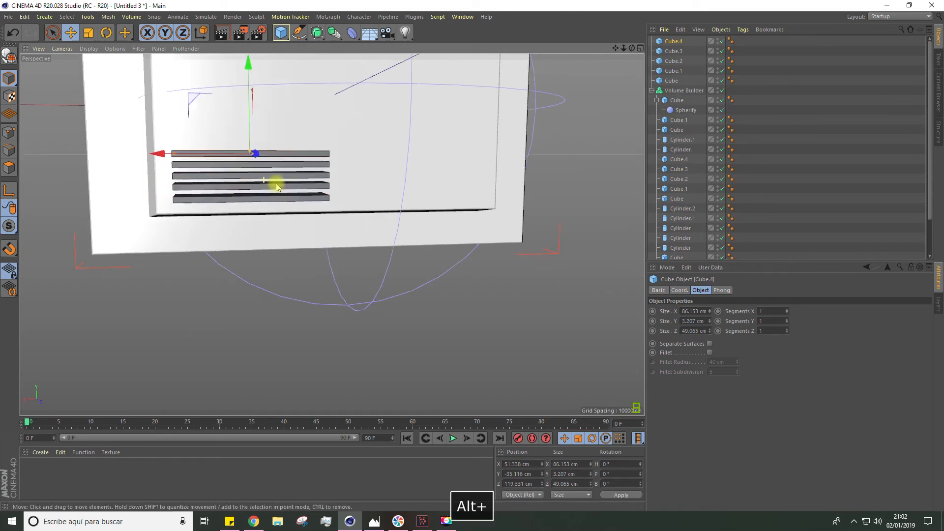
Combine the five slats under a Connect object and make it editable as a single polygon object
left_click_drag(281, 107, 374, 128, "alt")
left_click(671, 81)
left_click(665, 92, "shift")
left_click(679, 43)
left_click(681, 82, "shift")
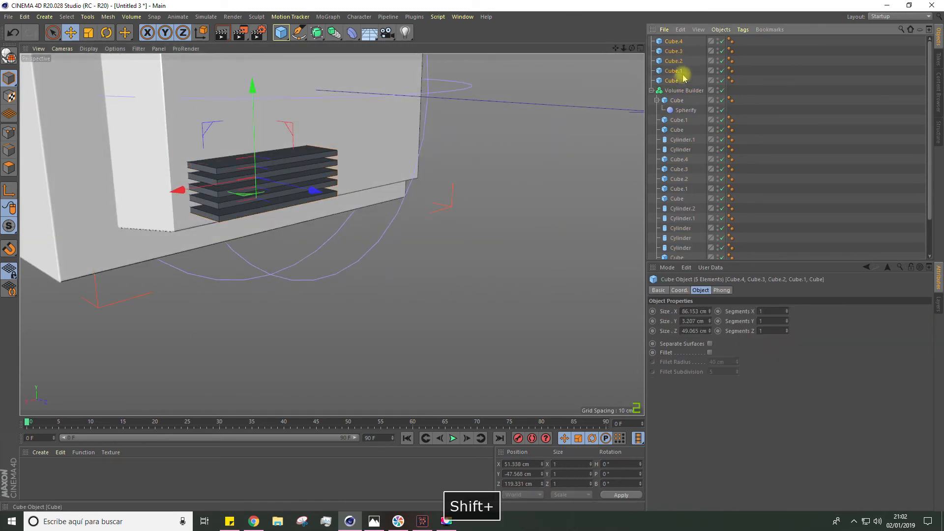
left_click(319, 33)
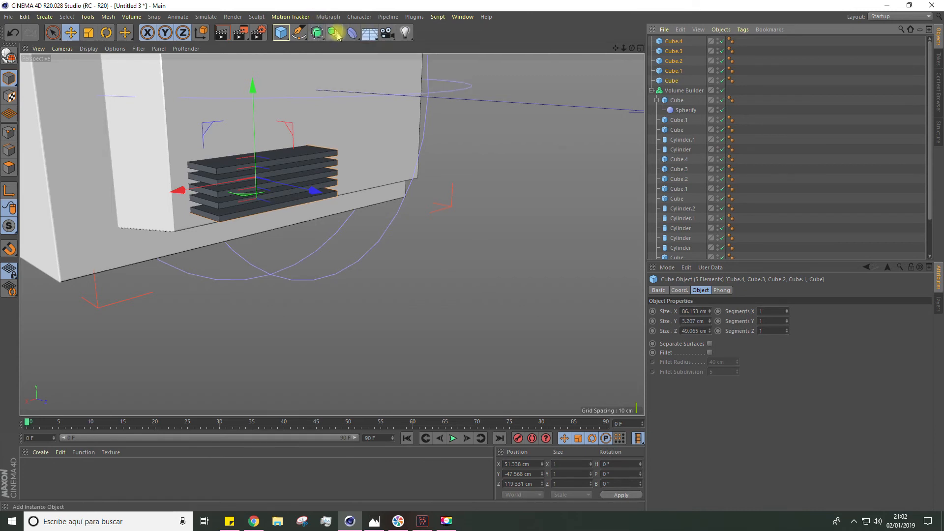
left_click(334, 33)
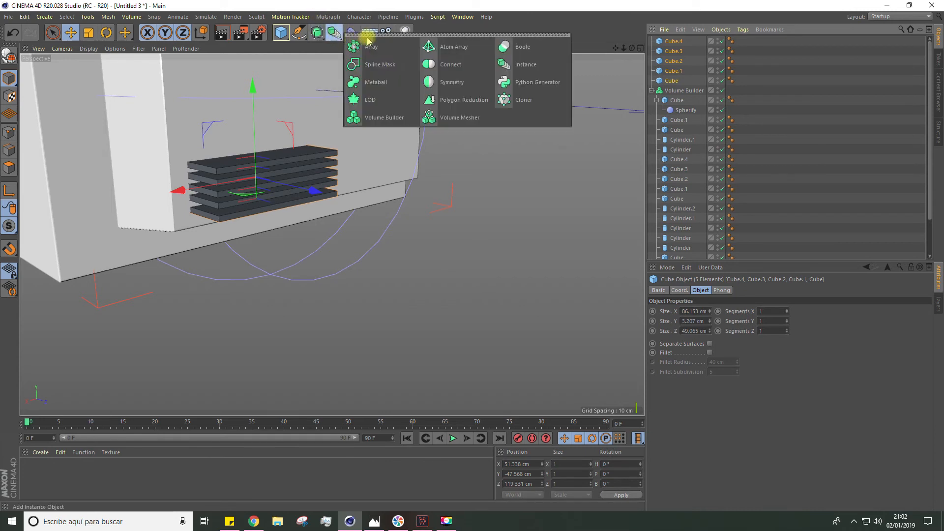
left_click(449, 66)
left_click(670, 52)
left_click(671, 90, "shift")
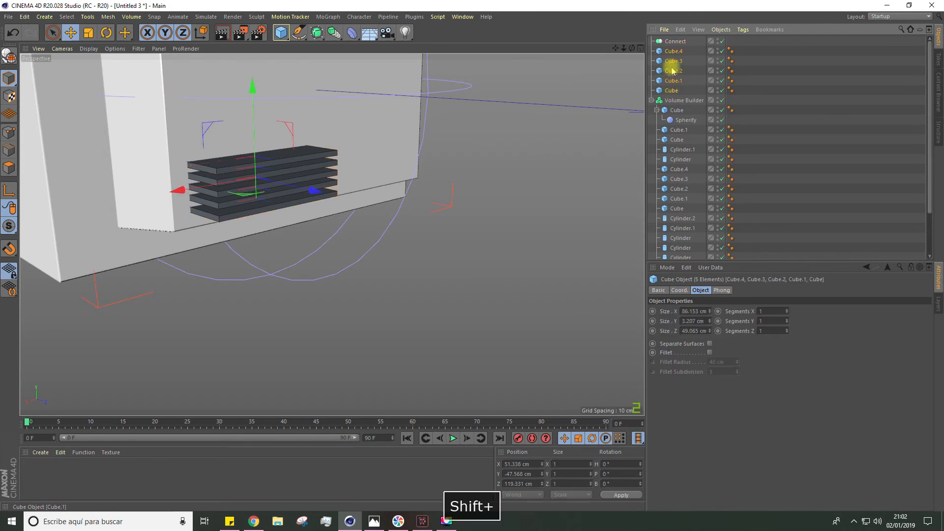
left_click(676, 41)
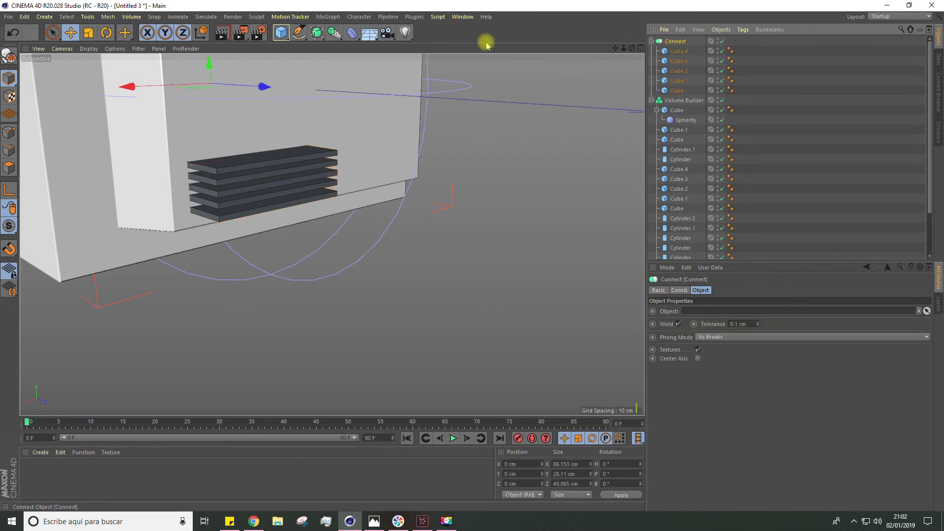
left_click(7, 57)
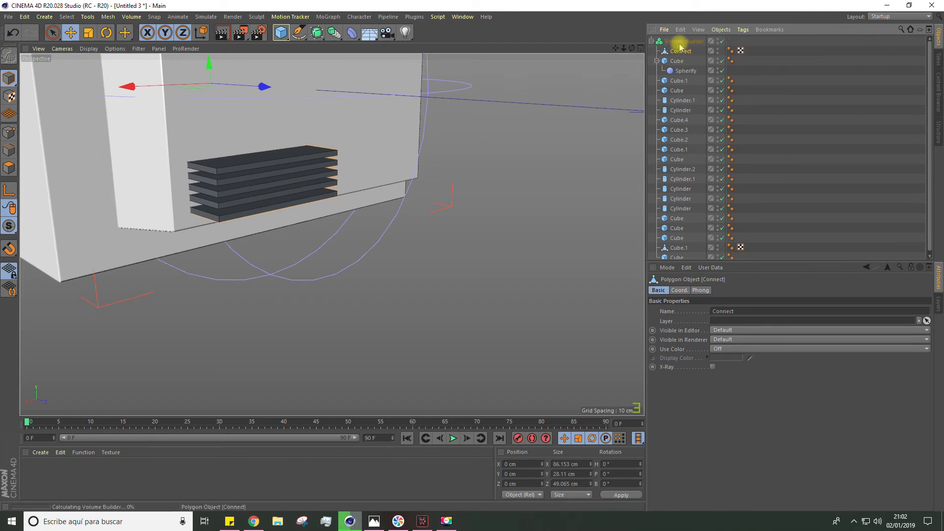
Place the connected slats in the Volume Builder and set them to Subtract to cut vent slots into the rear
left_click(681, 43)
left_click_drag(506, 118, 595, 47, "alt")
left_click(725, 348)
left_click(724, 366)
Add a cube, scale it to about 49 × 49 × 11 cm, and place it at the rear housing's other lower corner
left_click_drag(366, 289, 601, 196, "alt")
left_click(131, 17)
left_click_drag(393, 236, 610, 216, "alt")
left_click(282, 33)
left_click_drag(492, 211, 418, 236, "alt")
left_click_drag(364, 222, 187, 269)
key("t")
left_click_drag(403, 276, 264, 248)
key("e")
left_click_drag(183, 270, 270, 246)
left_click_drag(409, 101, 409, 143)
left_click_drag(393, 246, 300, 231, "alt")
Try a fillet with a 3 cm radius on the square rear block's edges
left_click(671, 41)
left_click(709, 352)
left_click_drag(737, 362, 737, 374)
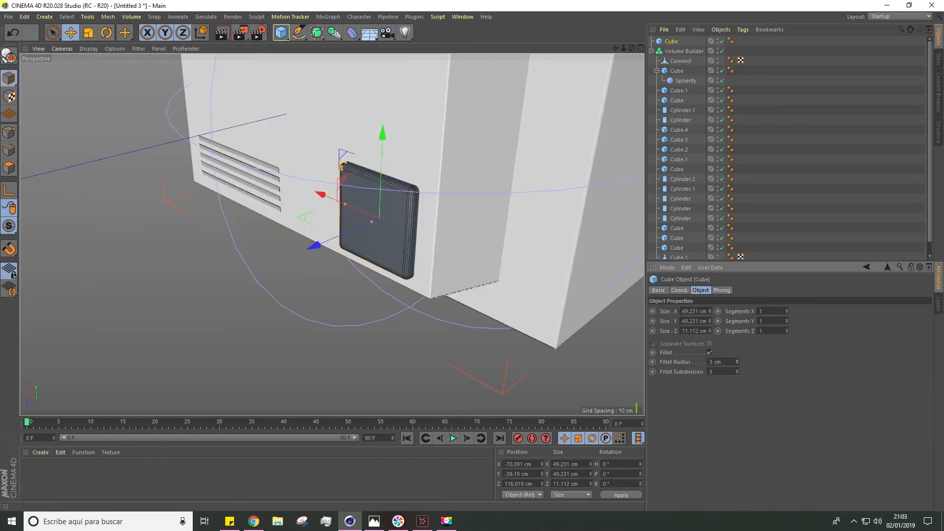
left_click(709, 353)
Adjust the square block's depth position in the rear, then place it in the Volume Builder as a Subtract object
left_click_drag(374, 246, 408, 241, "alt")
left_click_drag(310, 255, 320, 251)
left_click_drag(671, 42, 683, 51)
left_click(683, 41)
left_click(727, 347)
left_click(726, 367)
Add a thin cylinder as an antenna rod and stand it on top of the television's rear housing
left_click_drag(344, 246, 418, 256, "alt")
left_click_drag(282, 32, 418, 47)
left_click_drag(322, 150, 320, 93)
left_click(716, 343)
key("e")
left_click_drag(393, 211, 492, 226, "alt")
left_click_drag(312, 164, 345, 197)
left_click_drag(443, 221, 344, 212, "alt")
scroll(314, 197, "up", 3)
key("r")
key("ctrl+z")
Add a sphere, shrink it to 12 cm, and raise it to about Y 152.5 cm above the television
left_click_drag(281, 32, 418, 64)
left_click_drag(344, 221, 467, 236, "alt")
left_click(71, 32)
left_click_drag(381, 261, 385, 136)
key("t")
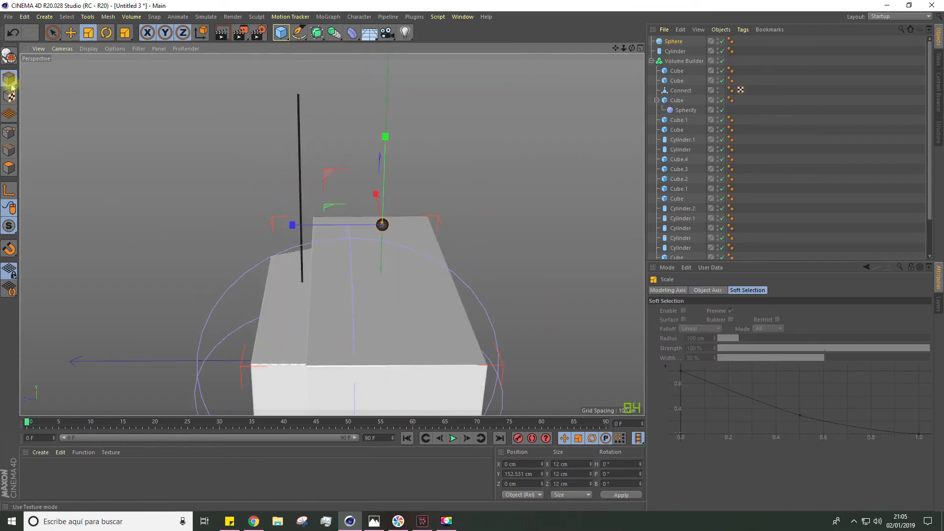
Move the small sphere over to the antenna rod and up onto the rod's upper end
left_click(71, 33)
left_click_drag(292, 225, 209, 225)
left_click_drag(344, 246, 467, 256, "alt")
left_click_drag(403, 215, 432, 217)
scroll(344, 207, "up", 5)
left_click_drag(252, 154, 250, 20)
middle_click_drag(295, 147, 320, 295, "alt")
left_click_drag(276, 130, 274, 69)
Combine the antenna rod and its tip sphere under a Connect object and convert it to an editable polygon object
left_click_drag(362, 143, 588, 74, "alt")
left_click(677, 52, "shift")
left_click(674, 41)
left_click(675, 51, "shift")
left_click_drag(334, 33, 369, 73)
left_click(673, 51)
left_click(675, 61, "shift")
left_click_drag(675, 60, 675, 41)
key("c")
Tilt the antenna outward, paste a copy of it, and angle the copy the opposite way to form a V
left_click(106, 32)
left_click_drag(290, 339, 270, 333)
key("ctrl+v")
left_click(106, 32)
mouse_move(397, 294)
left_mouse_down("alt")
mouse_move(525, 317)
mouse_move(393, 305)
left_mouse_up("alt")
Select both antennas and place them inside the Volume Builder
left_click(675, 51, "shift")
left_click(71, 33)
left_click_drag(443, 197, 344, 197, "alt")
left_click_drag(676, 51, 683, 61)
left_click(801, 175)
Add a cube below the television, scale it down into a small foot, and make it editable
left_click_drag(423, 221, 427, 158, "alt")
left_click(281, 32)
left_click_drag(339, 153, 339, 265)
left_click_drag(373, 197, 354, 147, "alt")
left_click(89, 32)
left_click_drag(443, 148, 266, 148)
left_click_drag(266, 148, 206, 98, "alt")
left_click(9, 55)
left_click_drag(305, 197, 199, 246, "alt")
Raise the four feet together to the television's underside and place them in the Volume Builder
left_click(11, 77)
left_click(71, 33)
left_click(217, 310, "shift")
left_click_drag(331, 224, 305, 131)
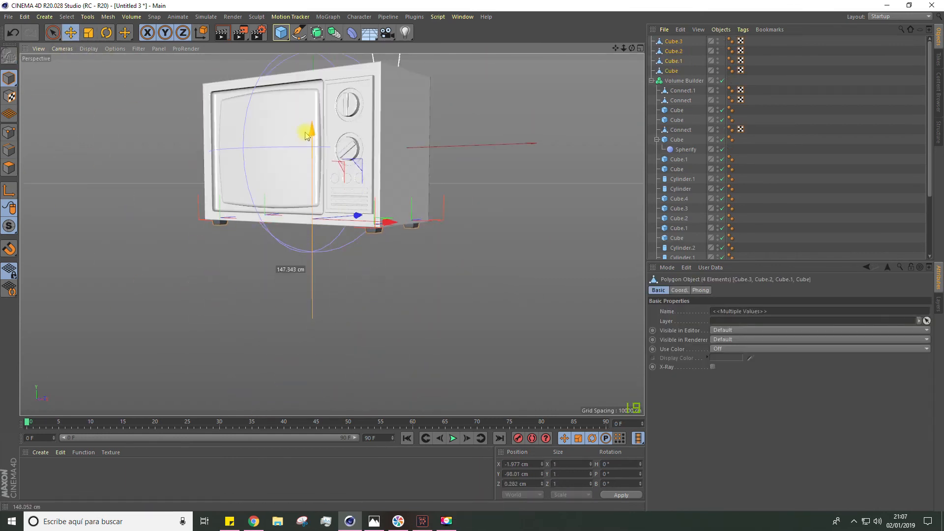
left_click_drag(344, 207, 314, 187, "alt")
left_click_drag(678, 61, 683, 81)
Add a sphere, scale it down to about 17 cm and raise it in front of the television
left_click_drag(414, 268, 482, 256, "alt")
left_click_drag(281, 32, 305, 204)
key("t")
left_click_drag(400, 440, 295, 393)
left_click(71, 32)
left_click_drag(305, 204, 305, 119)
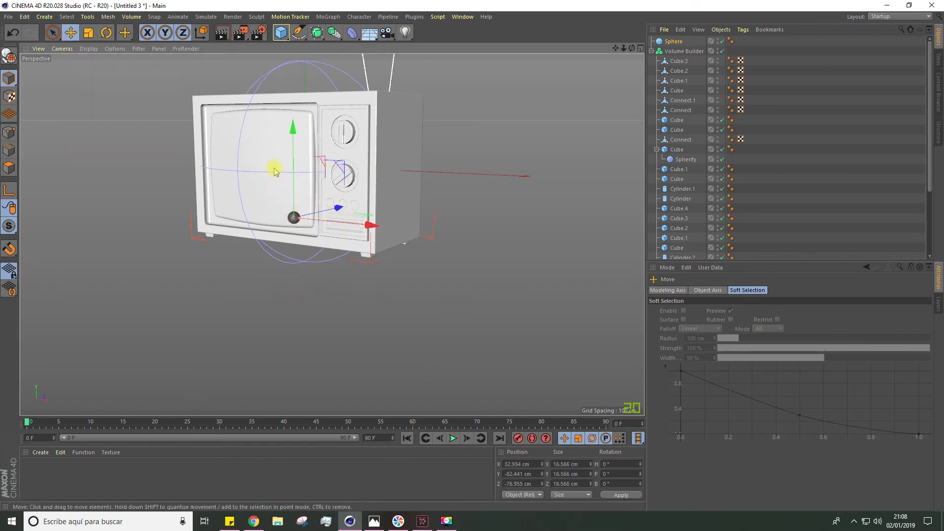
Position the sphere on the control panel below the lower knob and shrink it into a small button
scroll(344, 206, "up", 5)
left_click_drag(337, 237, 411, 246)
left_click_drag(333, 146, 333, 114)
scroll(325, 177, "up", 5)
left_click_drag(339, 216, 375, 218)
key("t")
left_click(71, 32)
key("t")
left_click_drag(394, 275, 340, 295)
left_click(72, 34)
Duplicate the button sphere twice to form a horizontal row of three and place all three in the Volume Builder
scroll(344, 236, "up", 5)
left_click_drag(297, 240, 412, 256, "ctrl")
left_click_drag(413, 240, 533, 242, "ctrl")
scroll(422, 246, "down", 4)
left_click_drag(472, 246, 354, 236, "alt")
left_click(673, 61, "shift")
left_click_drag(674, 61, 678, 74)
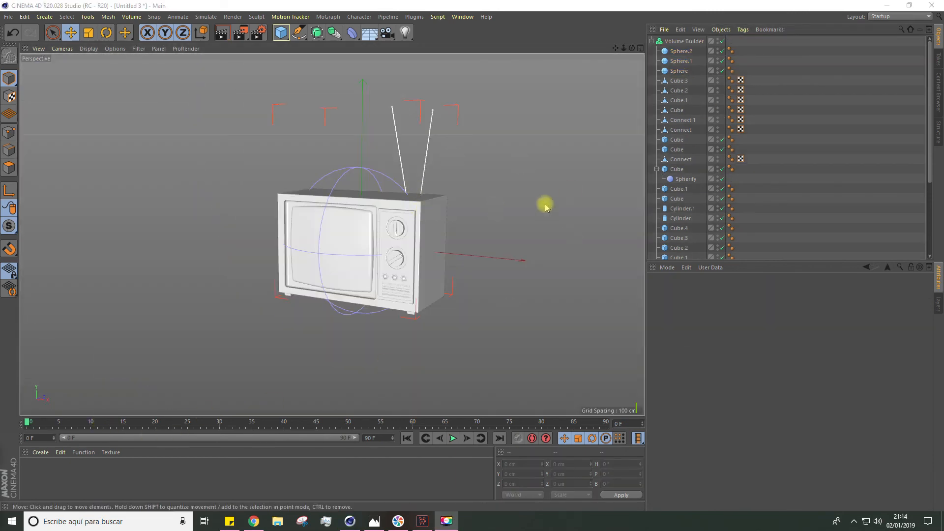
Add a Smooth Layer to the Volume Builder and move it above all the listed objects
left_click(683, 42)
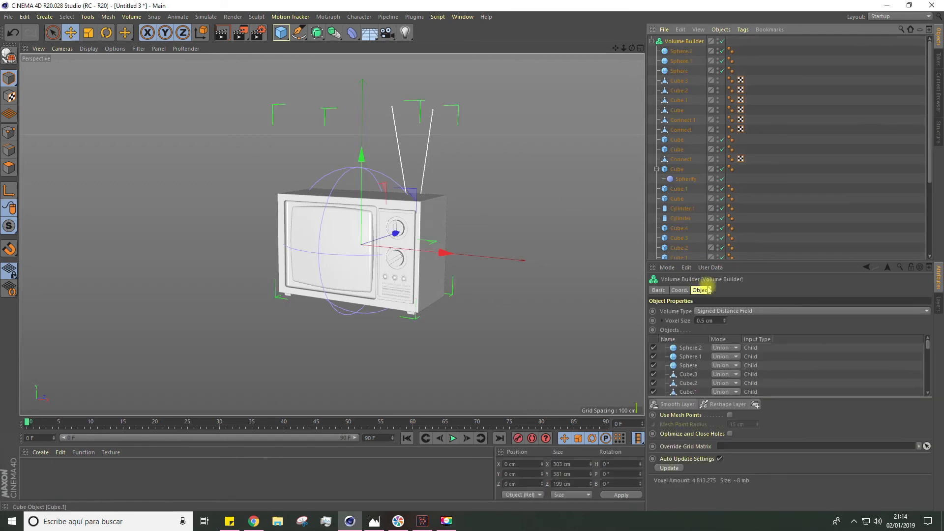
left_click(675, 408)
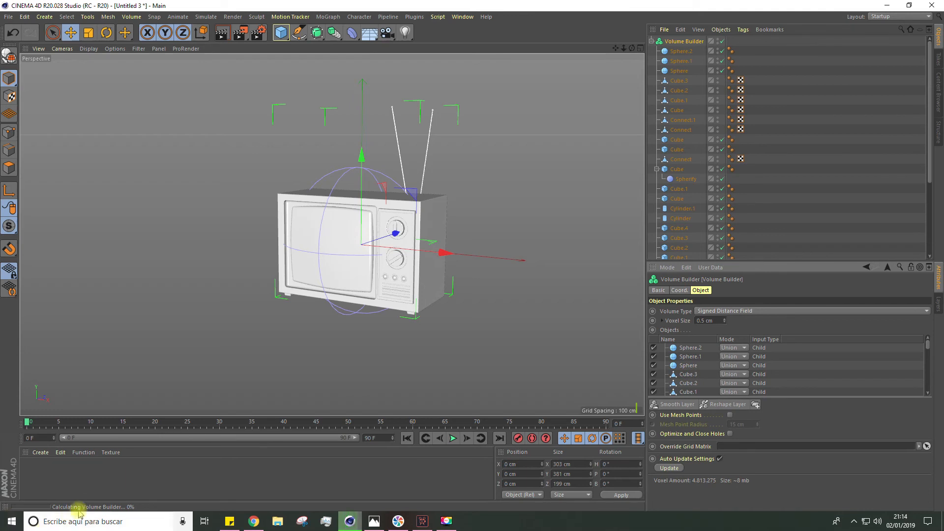
left_click_drag(930, 348, 929, 353)
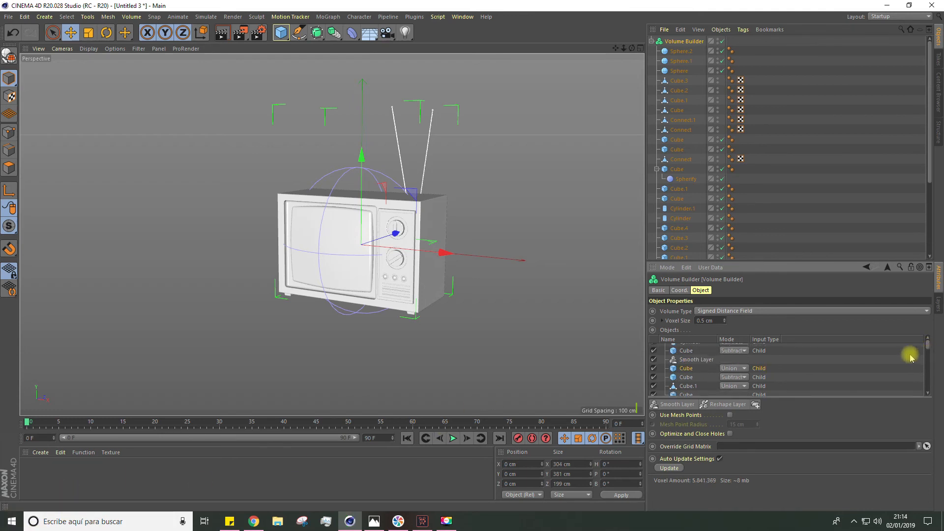
scroll(923, 357, "down", 3)
mouse_move(934, 381)
left_mouse_down()
mouse_move(923, 344)
mouse_move(923, 394)
left_mouse_up()
left_click(691, 356)
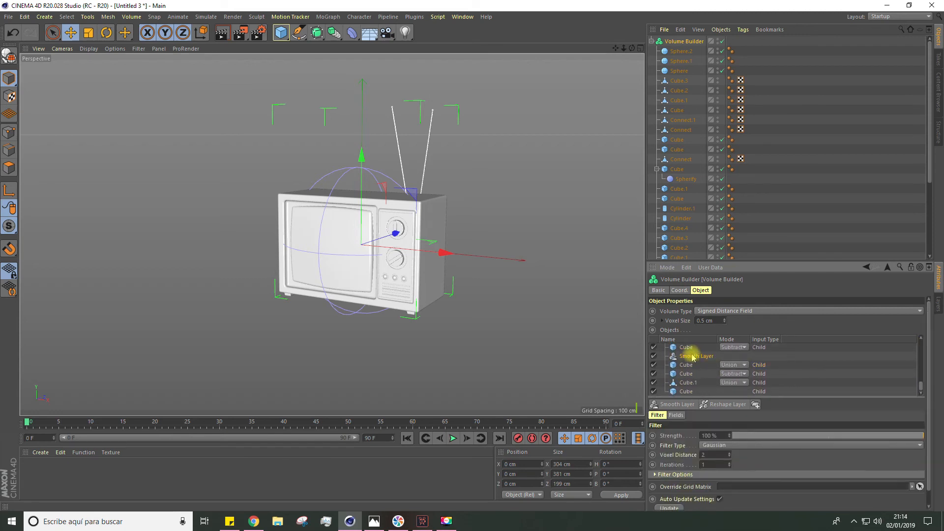
left_click_drag(693, 347, 690, 349)
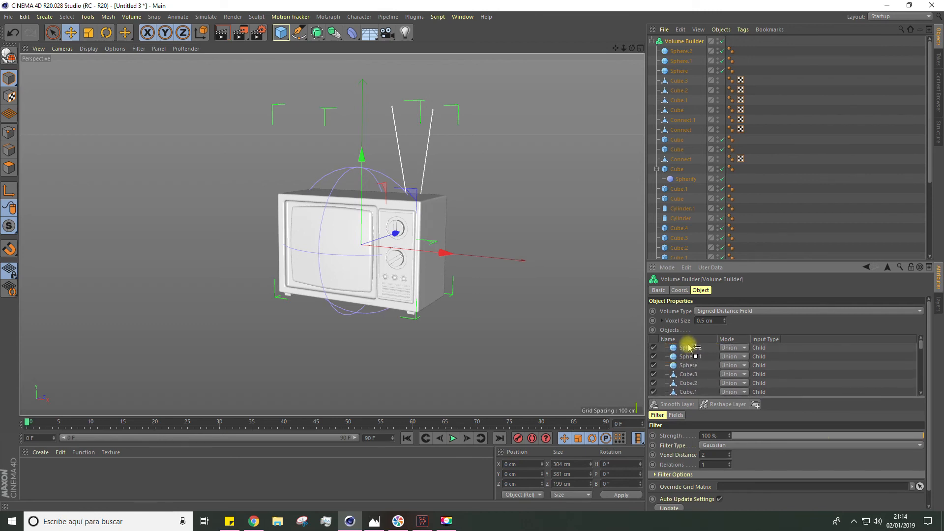
left_click_drag(690, 349, 690, 348)
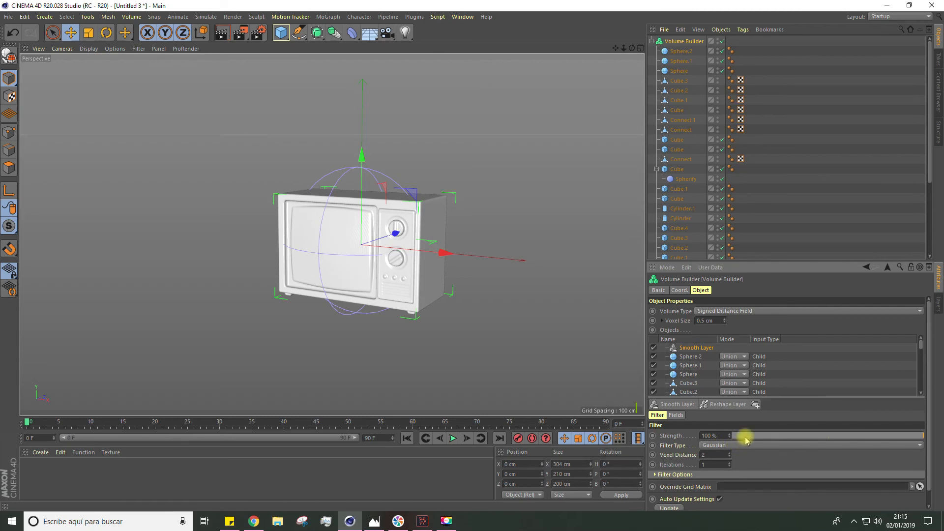
Reduce the top Smooth Layer's strength to 10%
scroll(372, 216, "up", 10)
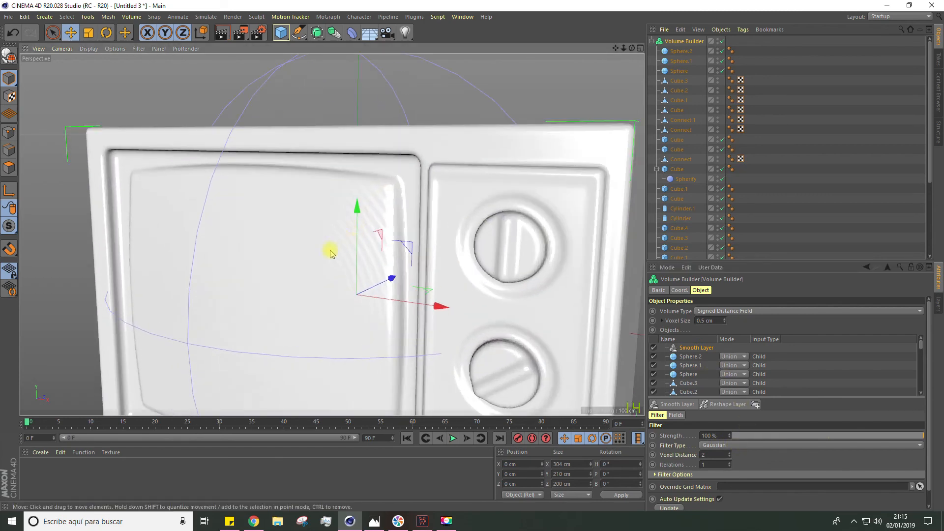
scroll(413, 263, "down", 10)
left_click_drag(369, 274, 440, 351, "alt")
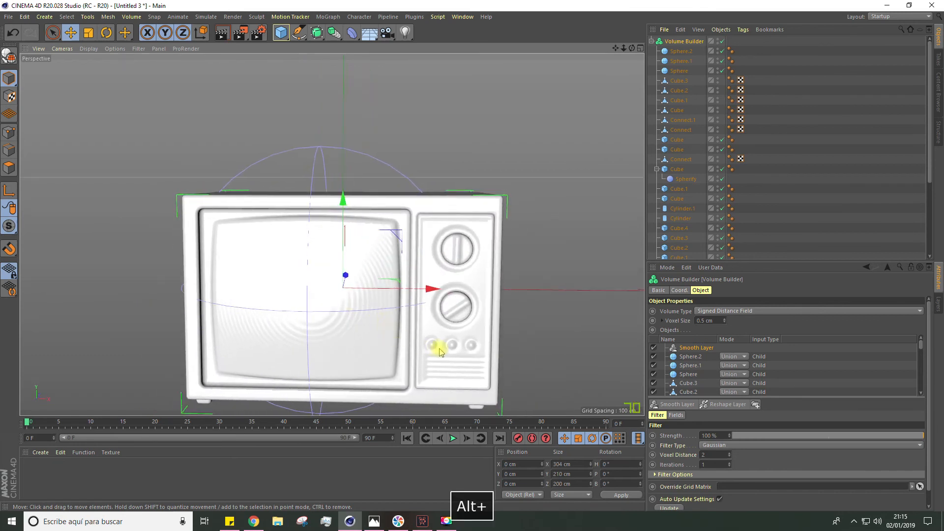
left_click(747, 436)
left_click(751, 435)
Examine the smoothing on the television's knobs, buttons, screen frame and whole front from several angles
left_click_drag(500, 323, 423, 276, "alt")
scroll(423, 250, "up", 5)
middle_click_drag(424, 276, 411, 231, "alt")
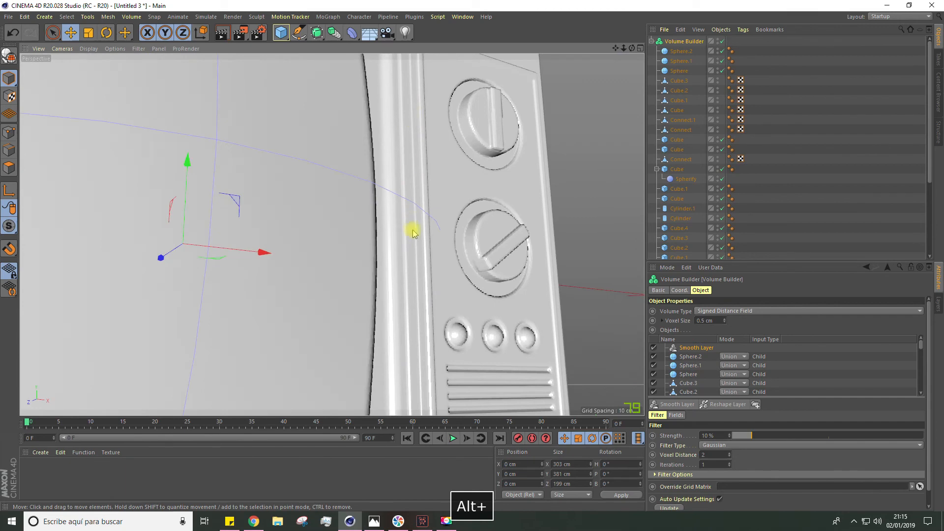
left_click_drag(411, 231, 280, 264, "alt")
scroll(299, 268, "down", 5)
left_click_drag(377, 295, 427, 362, "alt")
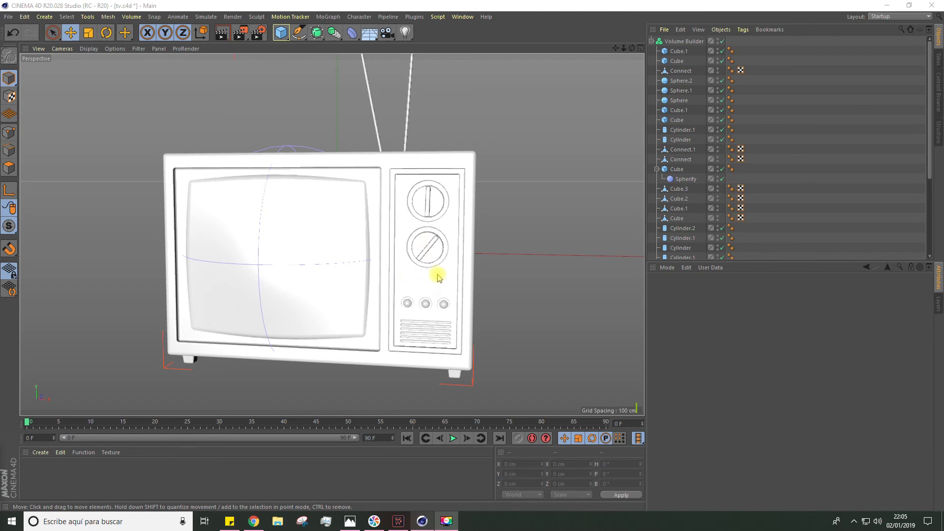
left_click_drag(389, 272, 365, 242, "alt")
middle_click_drag(365, 242, 290, 206, "alt")
left_click_drag(291, 206, 320, 211, "alt")
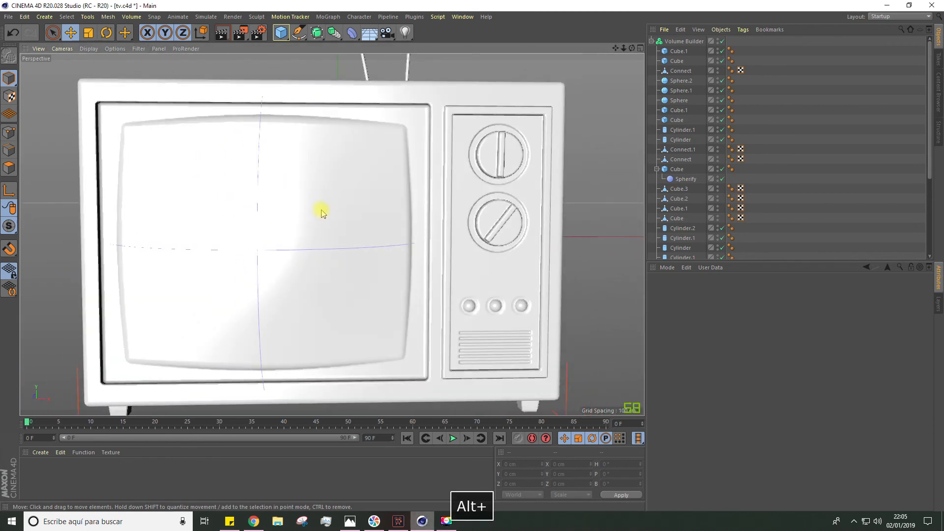
middle_click_drag(344, 211, 324, 198, "alt")
scroll(387, 224, "down", 2)
scroll(387, 226, "down", 2)
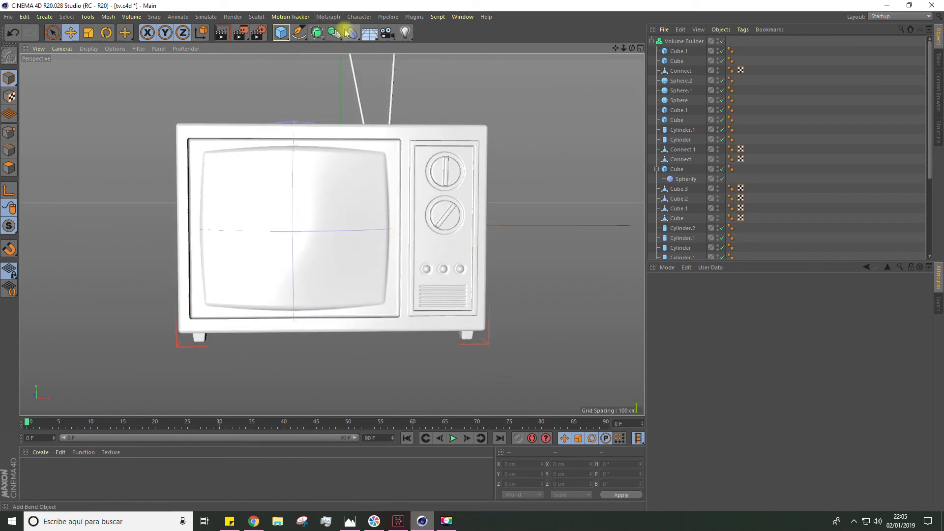
Add a MoText object to the scene in front of the television
left_click(328, 17)
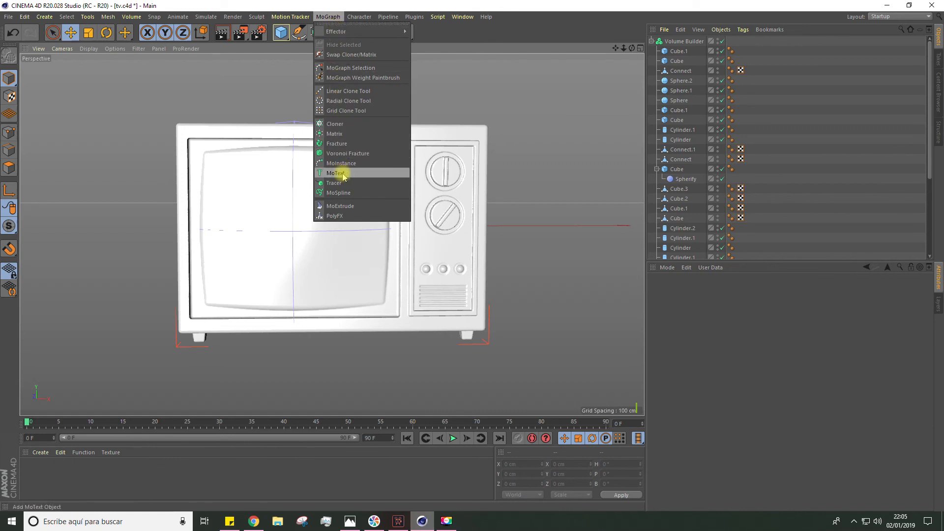
left_click(343, 173)
left_click_drag(569, 116, 295, 253, "alt")
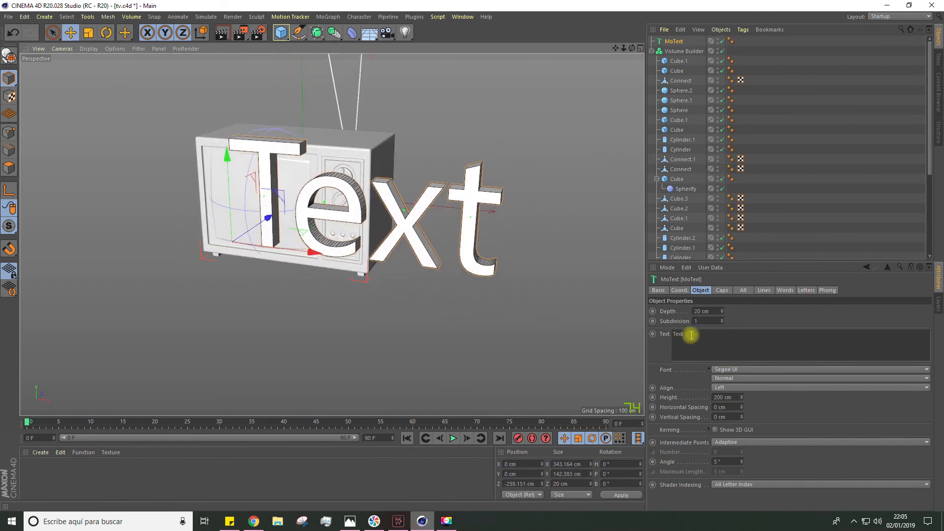
key("Caps_Lock")
key("t")
key("u")
key("Escape")
key("p")
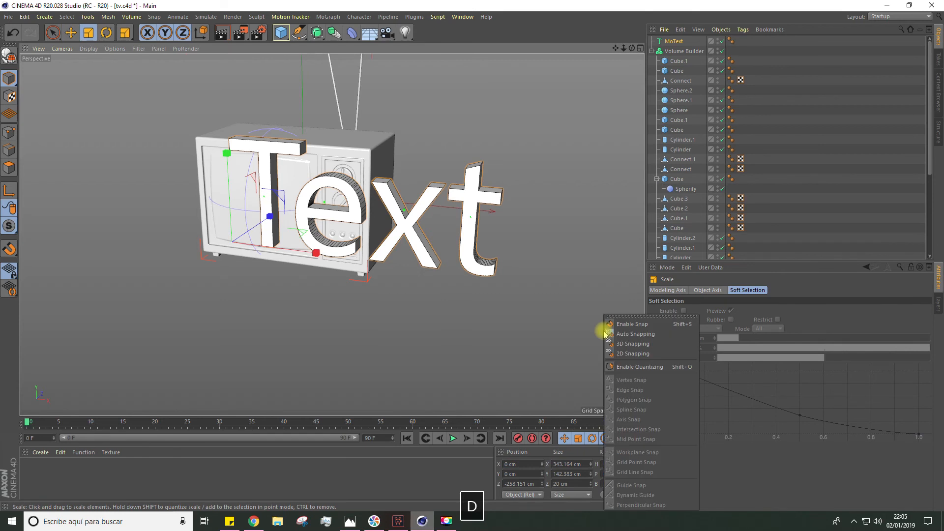
Set the MoText's wording to TUTPAD and its font to Roboto Light Italic
left_click(688, 42)
double_click(676, 334)
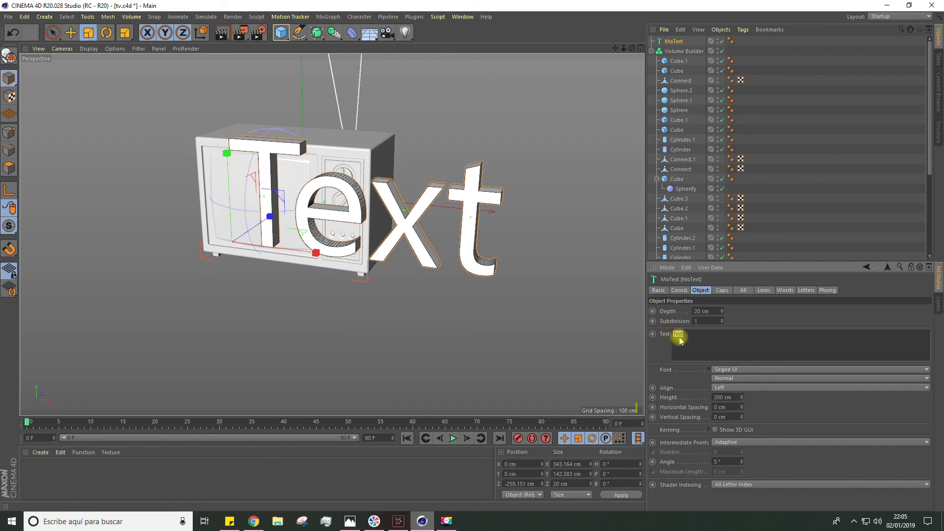
type("TUTPAD")
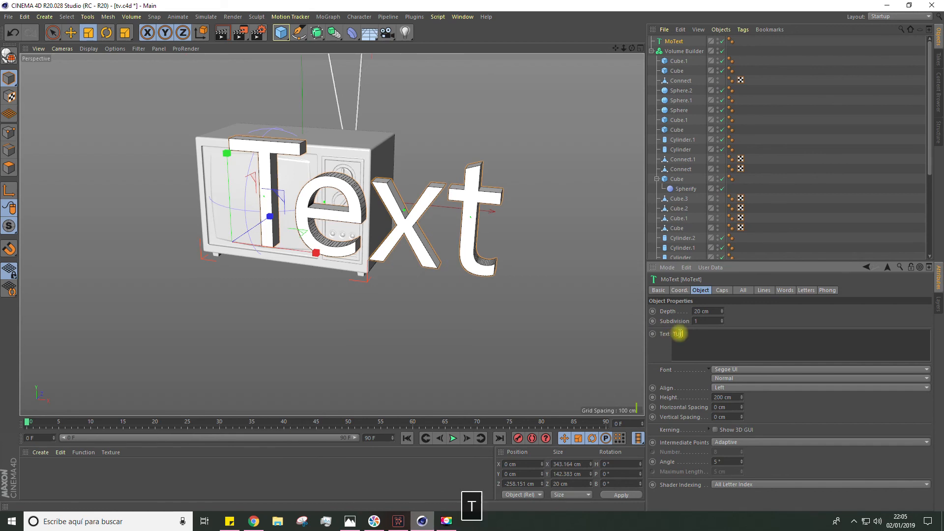
left_click(730, 370)
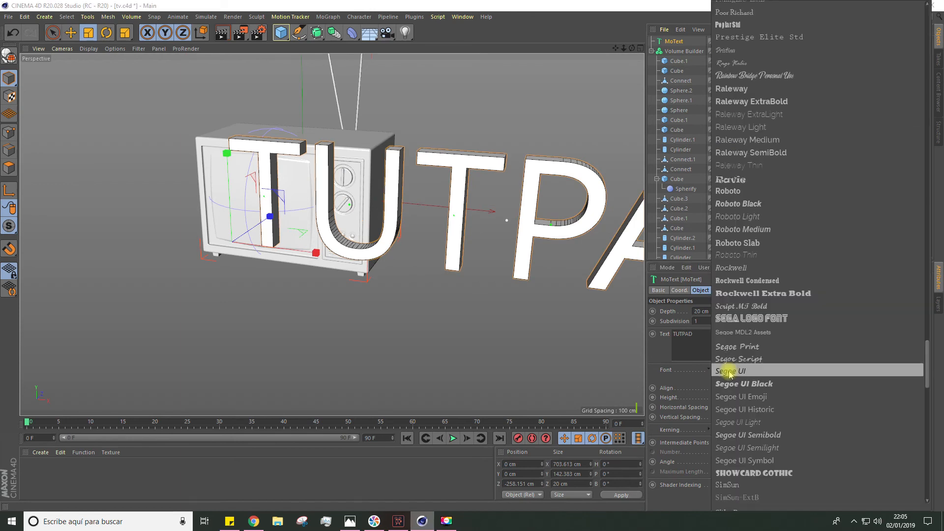
left_click(737, 221)
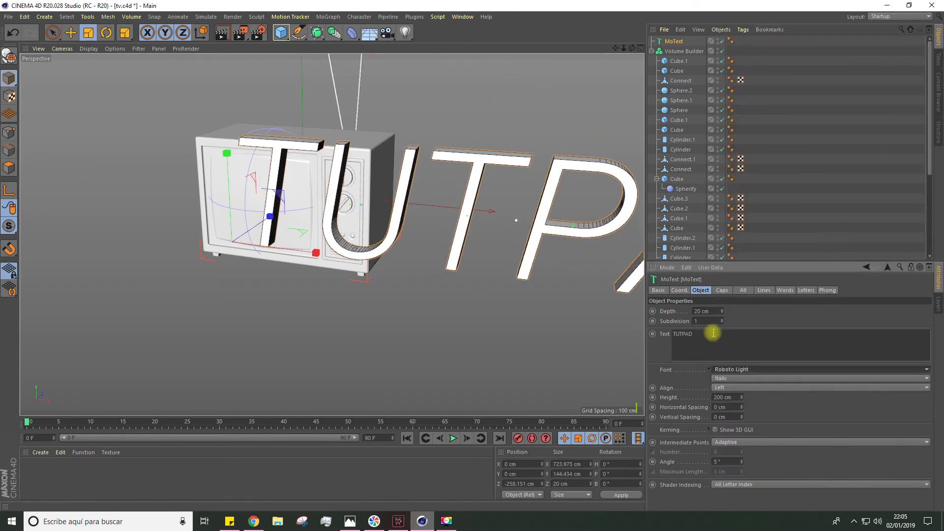
left_click(725, 380)
left_click(702, 380)
Reduce the TUTPAD text's height to 28 cm
scroll(427, 272, "down", 2)
left_click_drag(432, 280, 567, 148, "alt")
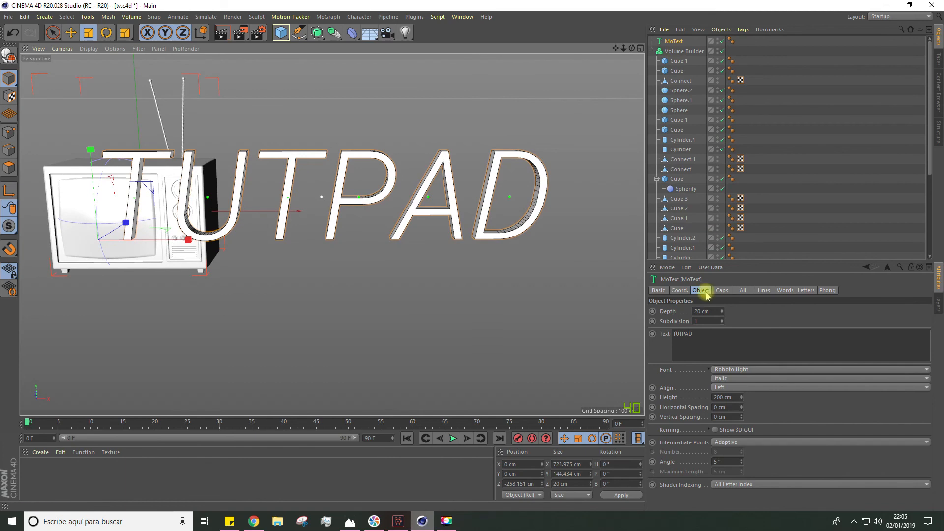
left_click_drag(611, 310, 447, 325, "alt")
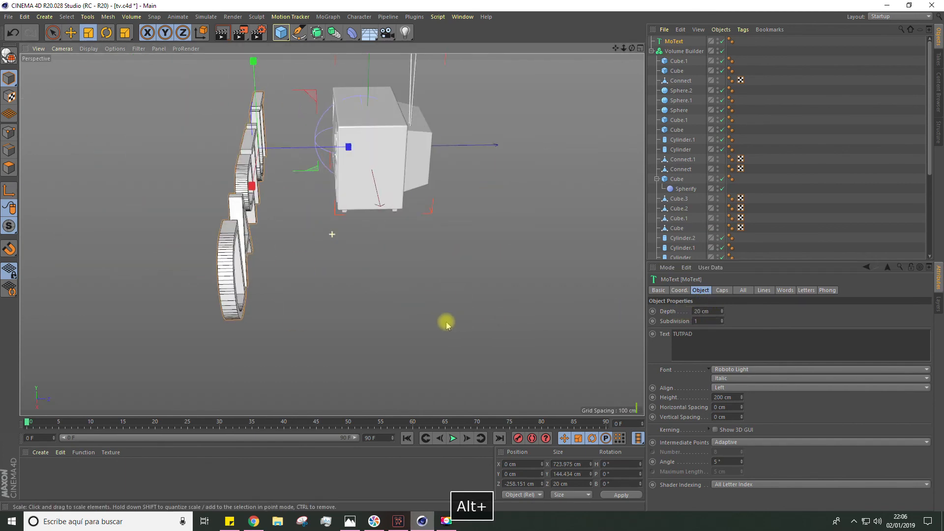
left_click_drag(221, 253, 647, 369, "alt")
left_click_drag(742, 397, 742, 467)
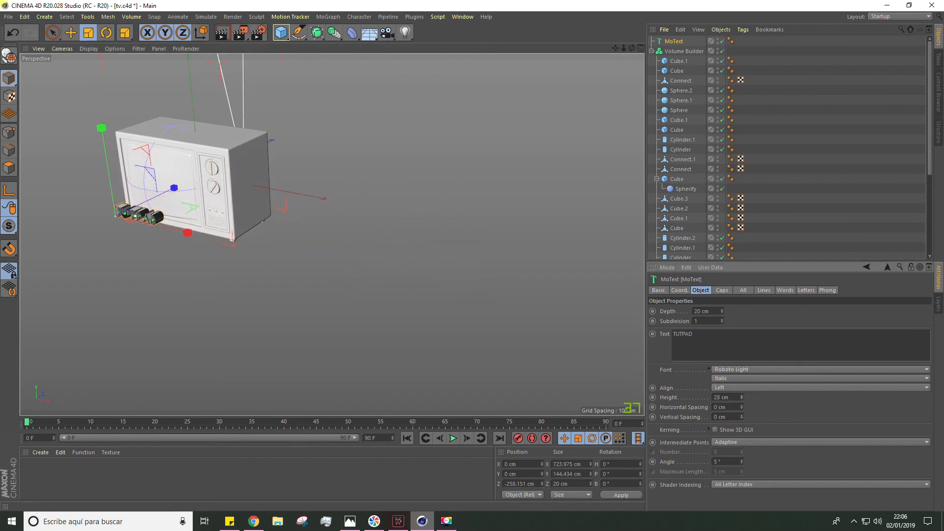
Move the TUTPAD text toward the television's control panel and scale it down to a height of about 12.2 cm
scroll(143, 214, "up", 2)
left_click(71, 32)
left_click_drag(167, 191, 230, 160)
left_click_drag(177, 99, 178, 122)
left_click_drag(179, 121, 241, 105, "alt")
scroll(241, 105, "up", 3)
left_click(88, 33)
left_click_drag(432, 212, 344, 213)
left_click(70, 32)
left_click_drag(263, 220, 349, 220)
Align the TUTPAD text between the lower knob and the three buttons, partly sunk into the panel surface
left_click(673, 42)
scroll(449, 210, "up", 3)
left_click_drag(218, 156, 218, 143)
left_click_drag(310, 237, 225, 254)
left_click_drag(292, 202, 208, 272)
scroll(270, 224, "up", 6)
left_click_drag(275, 163, 277, 165)
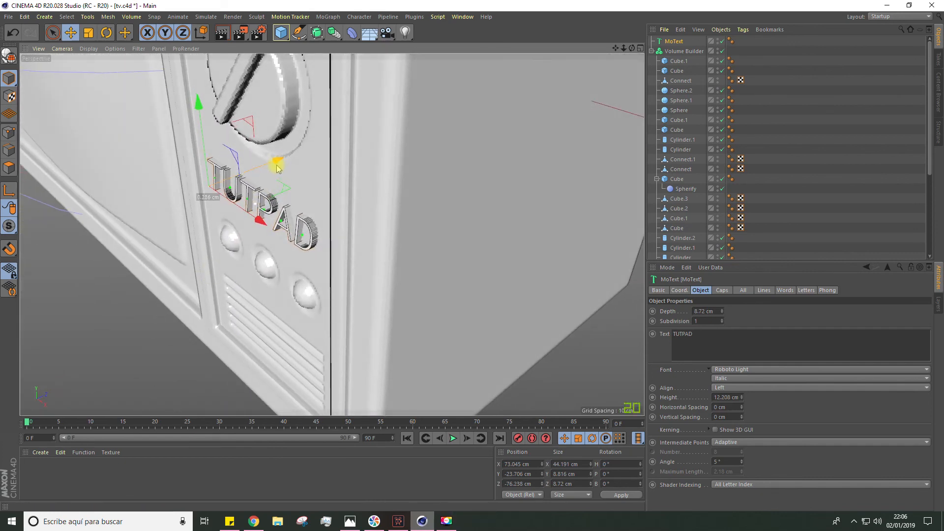
Place the TUTPAD MoText inside the Volume Builder and check the lettering up close
mouse_move(674, 43)
left_mouse_down()
mouse_move(667, 37)
mouse_move(673, 57)
left_mouse_up()
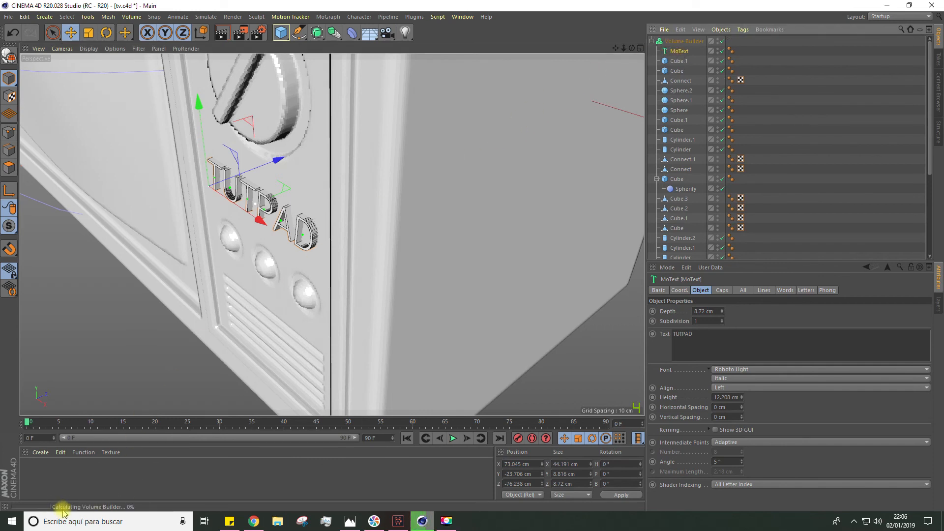
left_click_drag(243, 210, 350, 191, "alt")
scroll(311, 190, "up", 3)
scroll(309, 191, "down", 6)
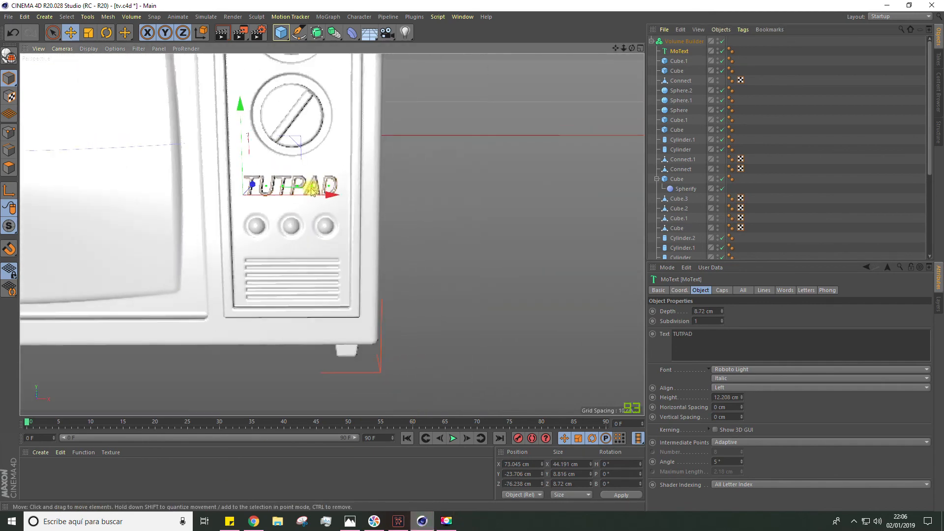
left_click_drag(426, 218, 309, 194, "alt")
scroll(264, 185, "up", 8)
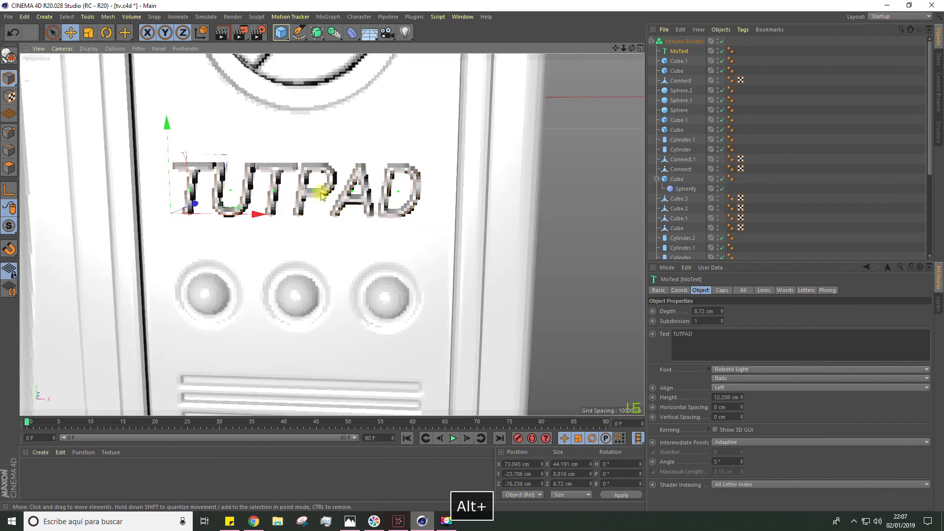
scroll(335, 194, "down", 5)
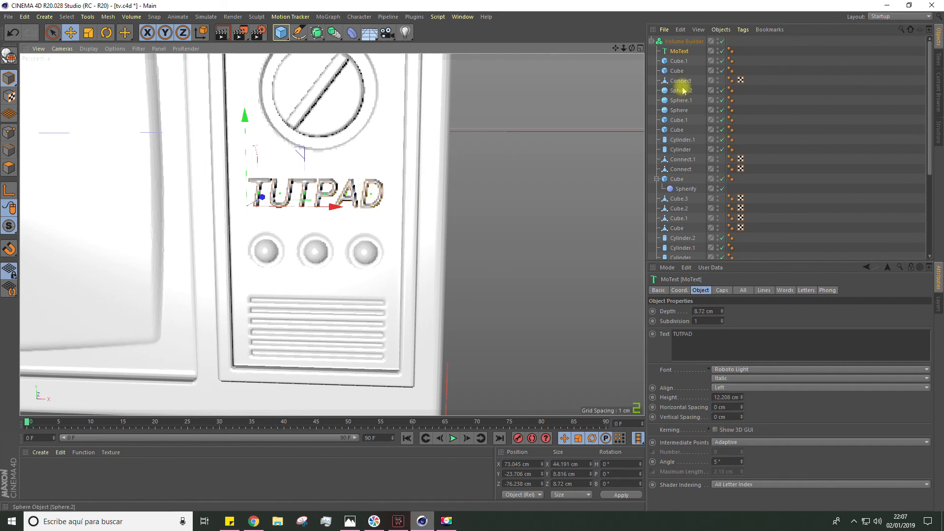
Check the Volume Builder's voxel size and inspect the complete television from the front and side
left_click(682, 41)
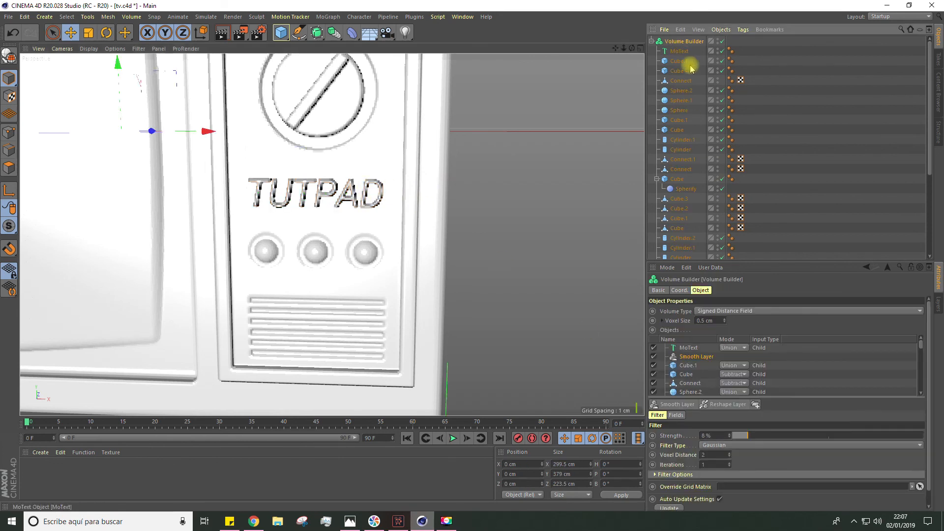
left_click(704, 320)
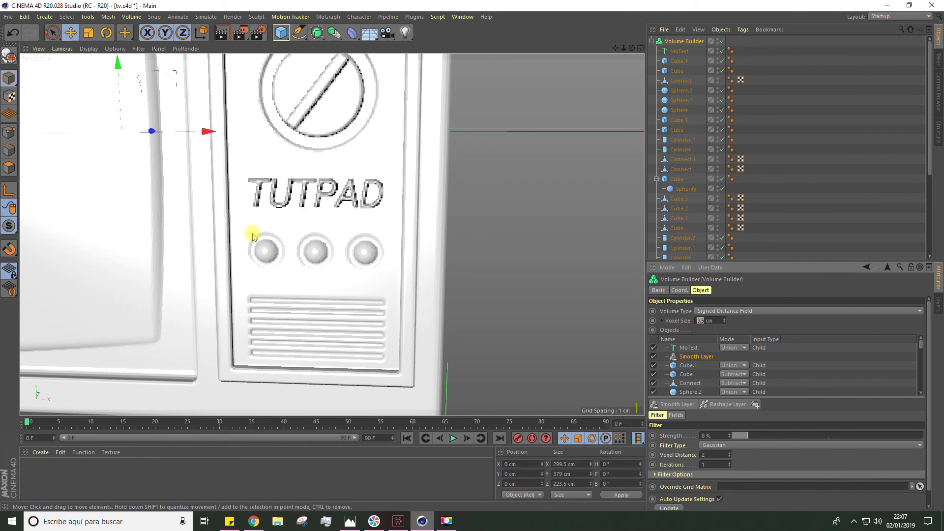
scroll(256, 246, "down", 8)
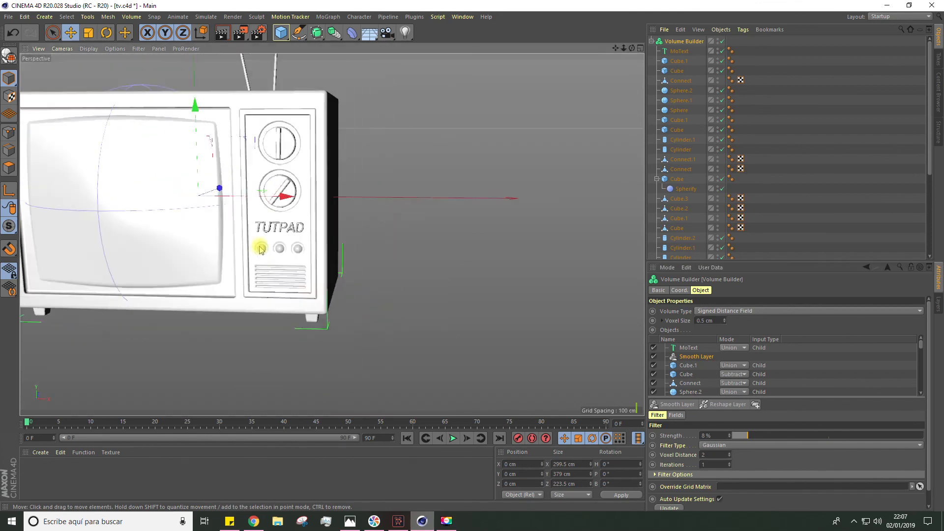
left_click_drag(249, 247, 208, 242, "alt")
left_click(800, 119)
scroll(396, 182, "down", 3)
left_click_drag(394, 183, 474, 291, "alt")
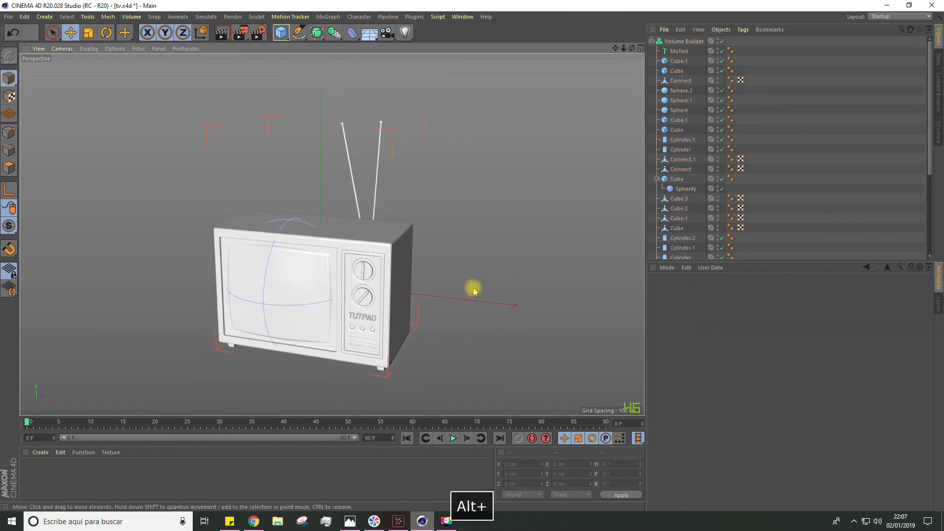
Add a Volume Mesher, place the Volume Builder inside it and check the mesh around the knobs and lettering
left_click(131, 16)
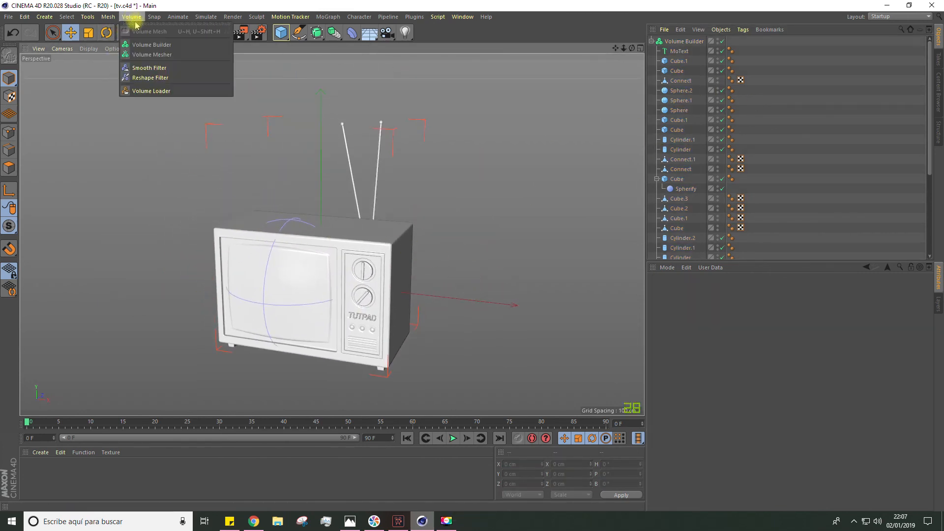
left_click(144, 54)
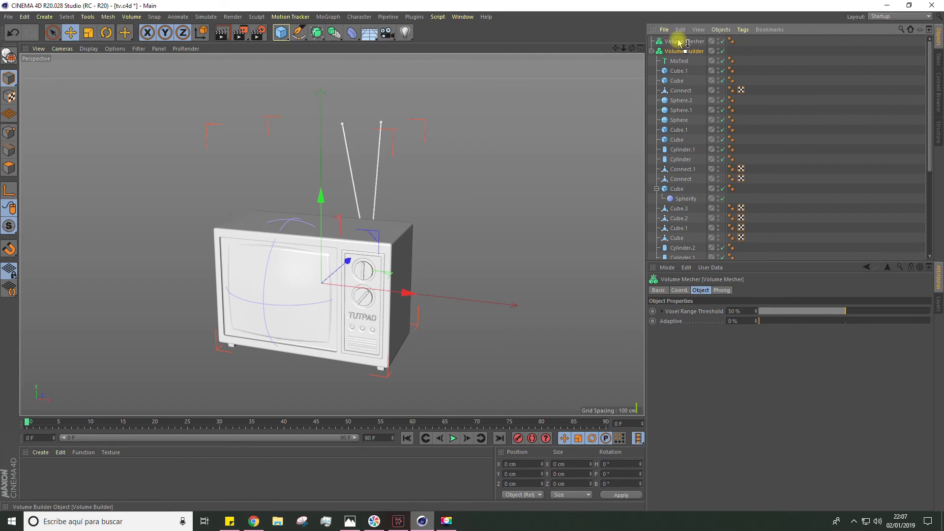
left_click_drag(676, 44, 676, 44)
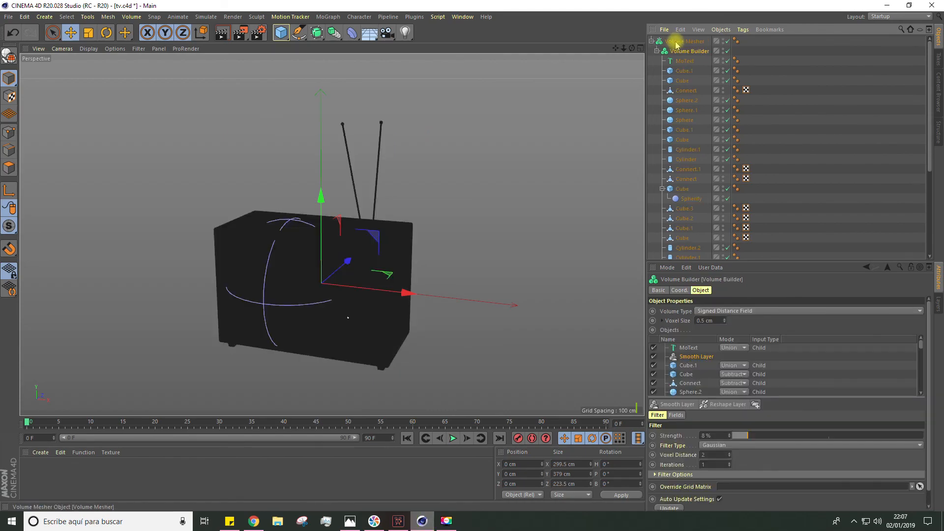
scroll(326, 318, "up", 10)
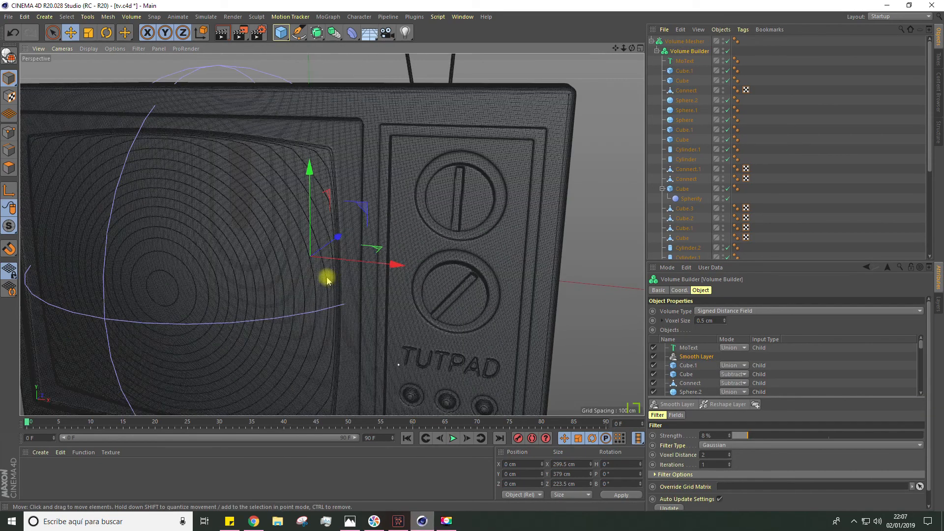
left_click_drag(327, 277, 416, 202, "alt")
Switch the viewport to Gouraud Shading and inspect the meshed television without its polygon lines
left_click(88, 49)
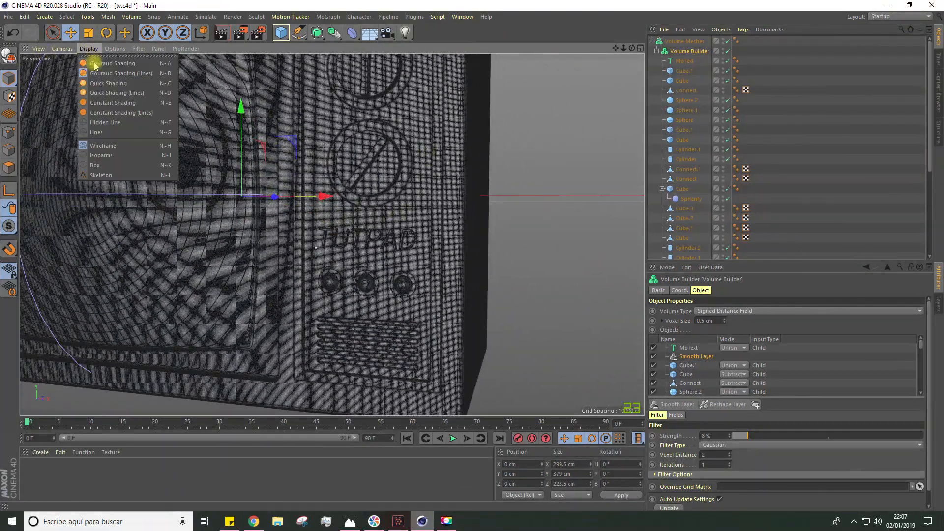
left_click(96, 58)
scroll(161, 178, "down", 3)
scroll(161, 178, "down", 4)
left_click_drag(154, 182, 268, 207, "alt")
Select the Volume Mesher, show its polygons with Gouraud Shading (Lines) and render the view from behind the television
left_click(686, 41)
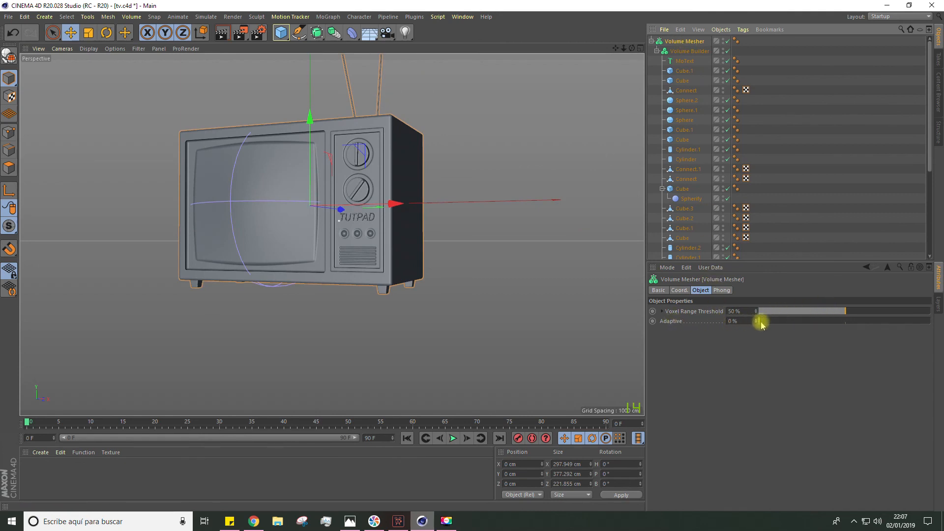
left_click(89, 49)
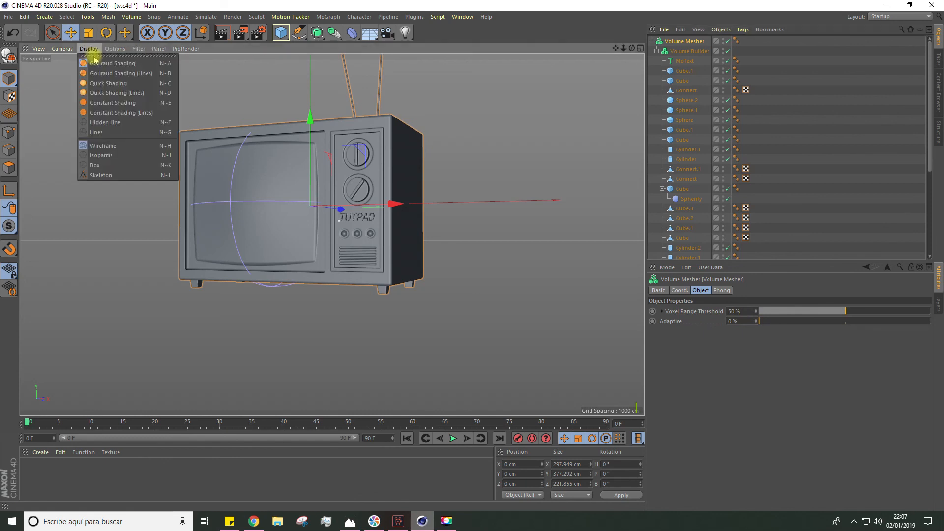
left_click(97, 73)
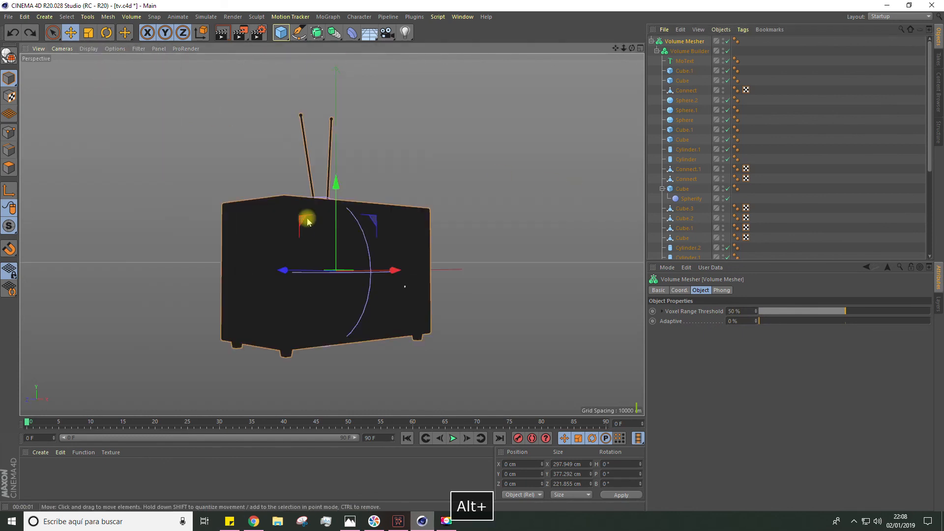
left_click_drag(305, 220, 279, 226, "alt")
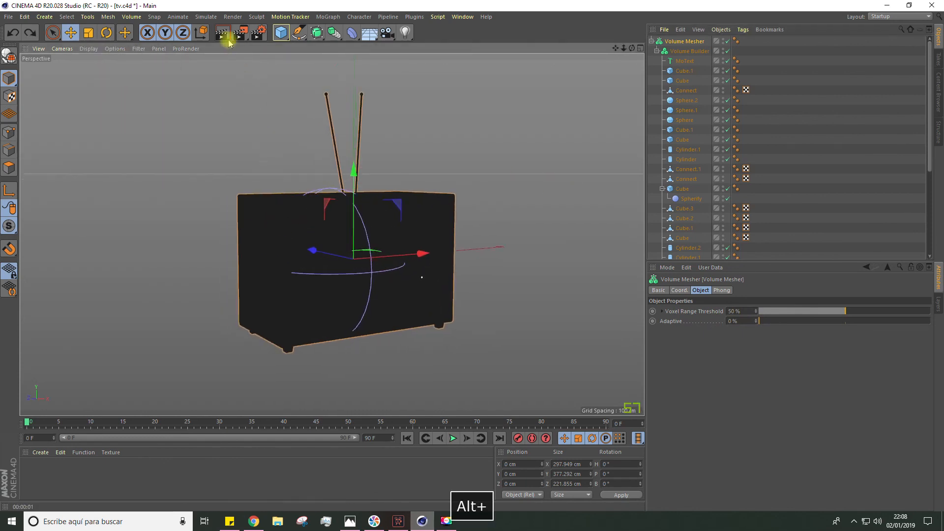
left_click(224, 34)
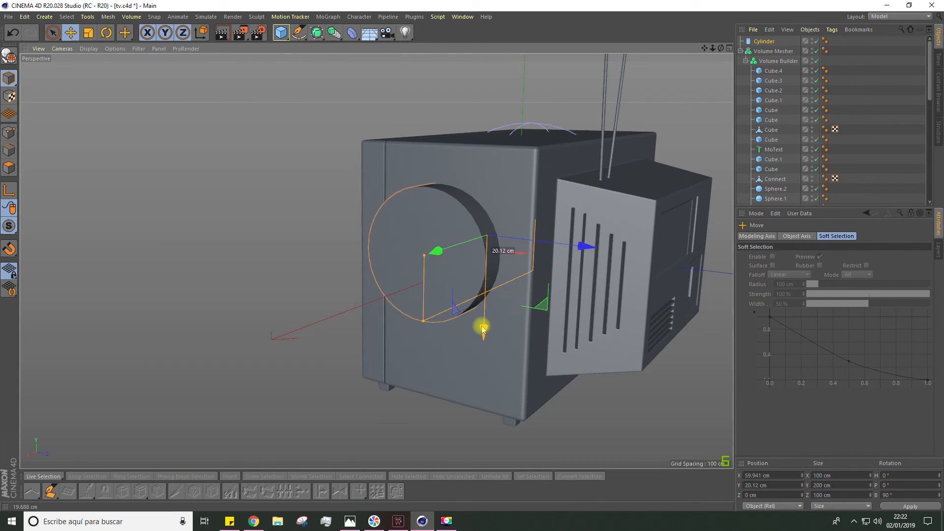
Shrink the cylinder to about 59.4 cm in diameter and 40.2 cm in length, and move it to the television's side wall
left_click_drag(596, 242, 468, 280, "alt")
left_click_drag(513, 289, 514, 262)
left_click_drag(513, 261, 516, 255, "alt")
middle_click_drag(517, 255, 293, 217, "alt")
left_click_drag(252, 220, 57, 276)
scroll(57, 276, "down", 3)
middle_click_drag(44, 289, 67, 294, "alt")
left_click_drag(68, 292, 146, 266)
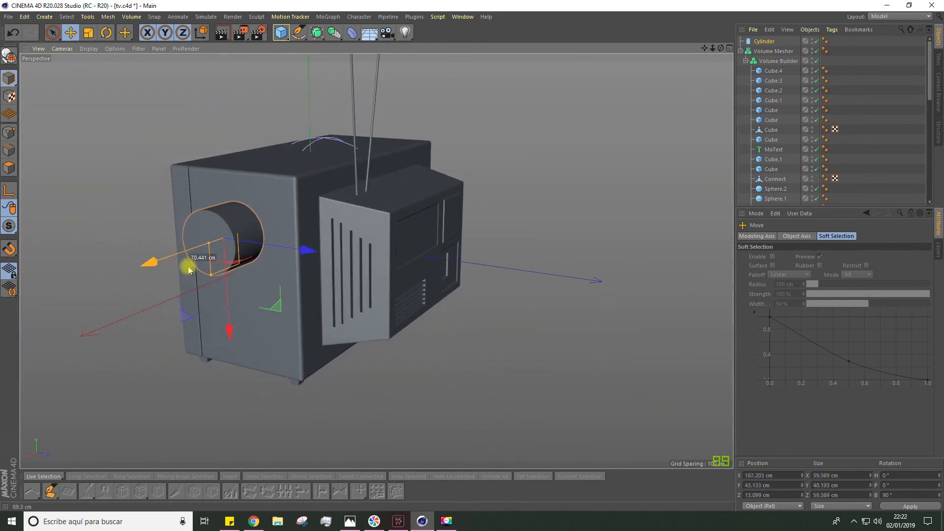